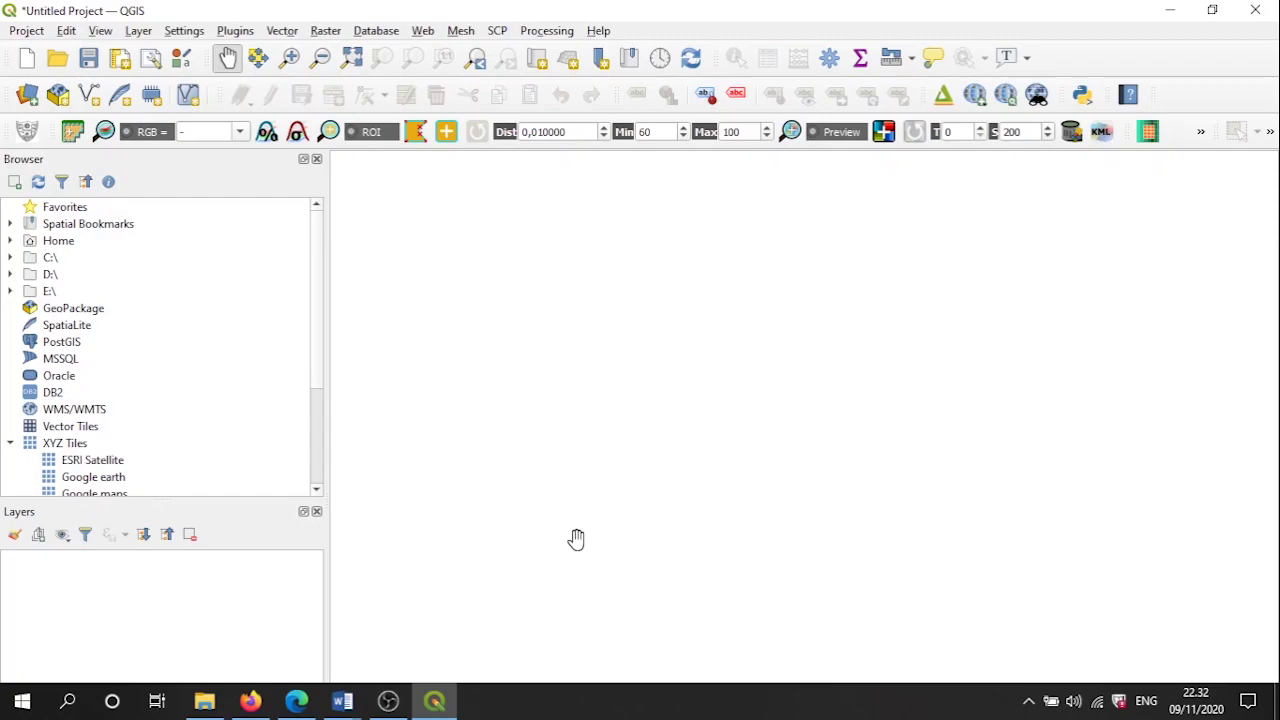
# Read the NDVI definition and formula in the Word document Document2, and return to QGIS
pyautogui.click(342, 701)
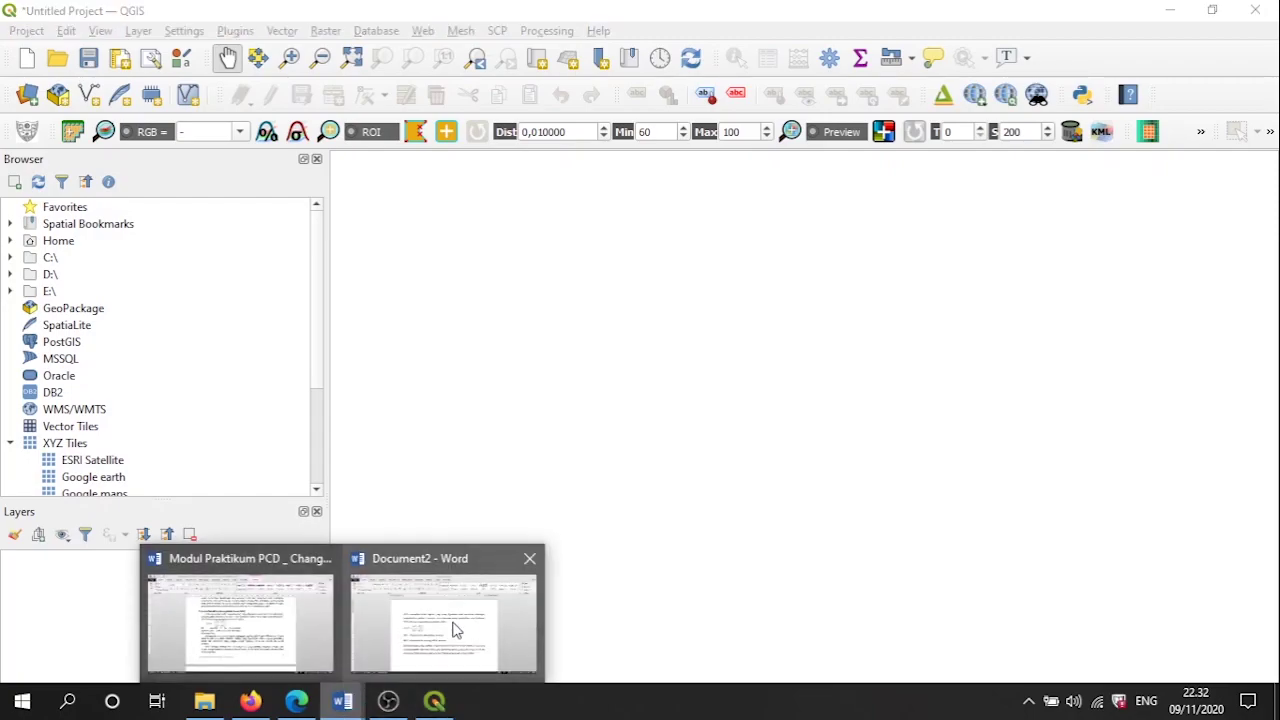
pyautogui.click(460, 628)
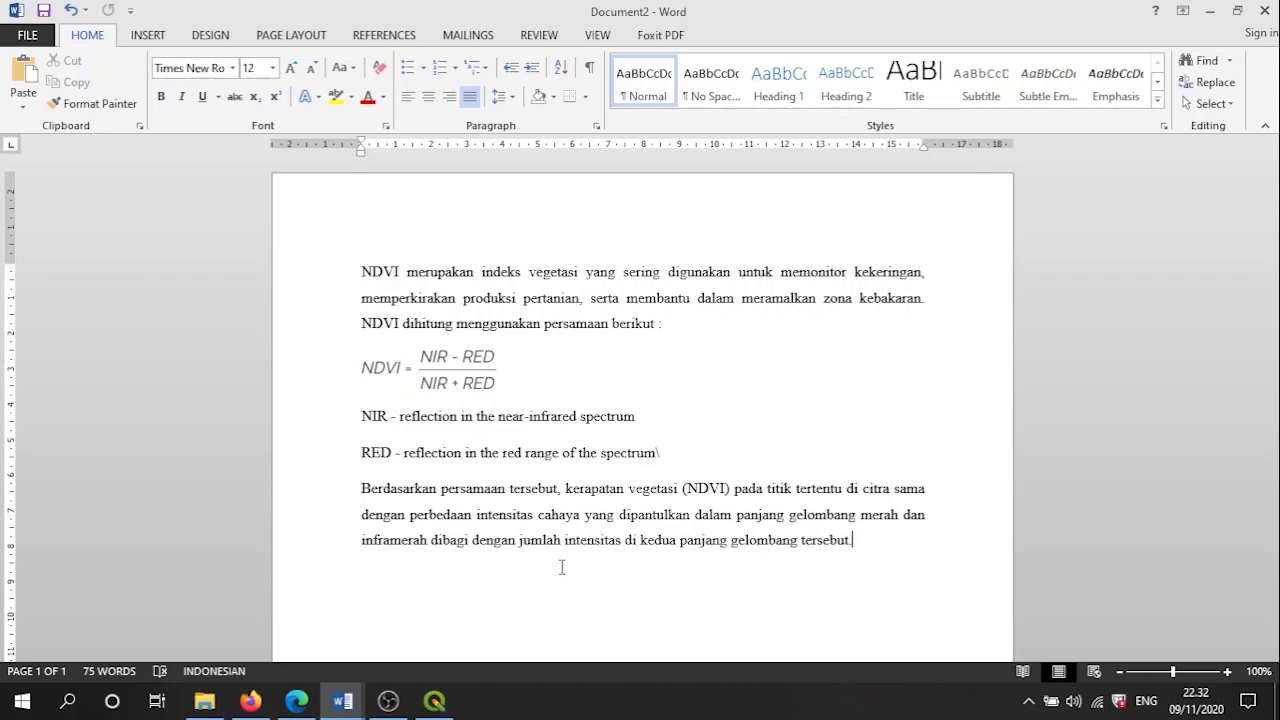
pyautogui.click(436, 700)
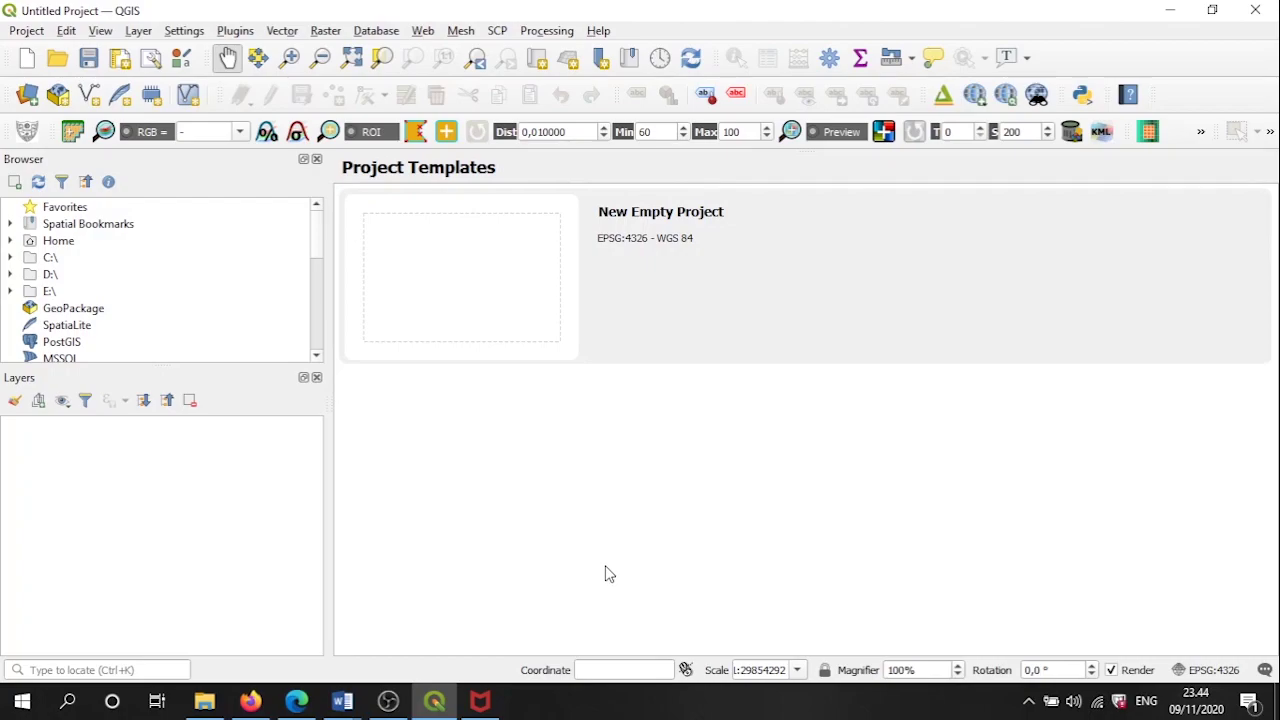
# View the USGS EarthExplorer site in Firefox as the imagery source, and return to QGIS
pyautogui.click(251, 703)
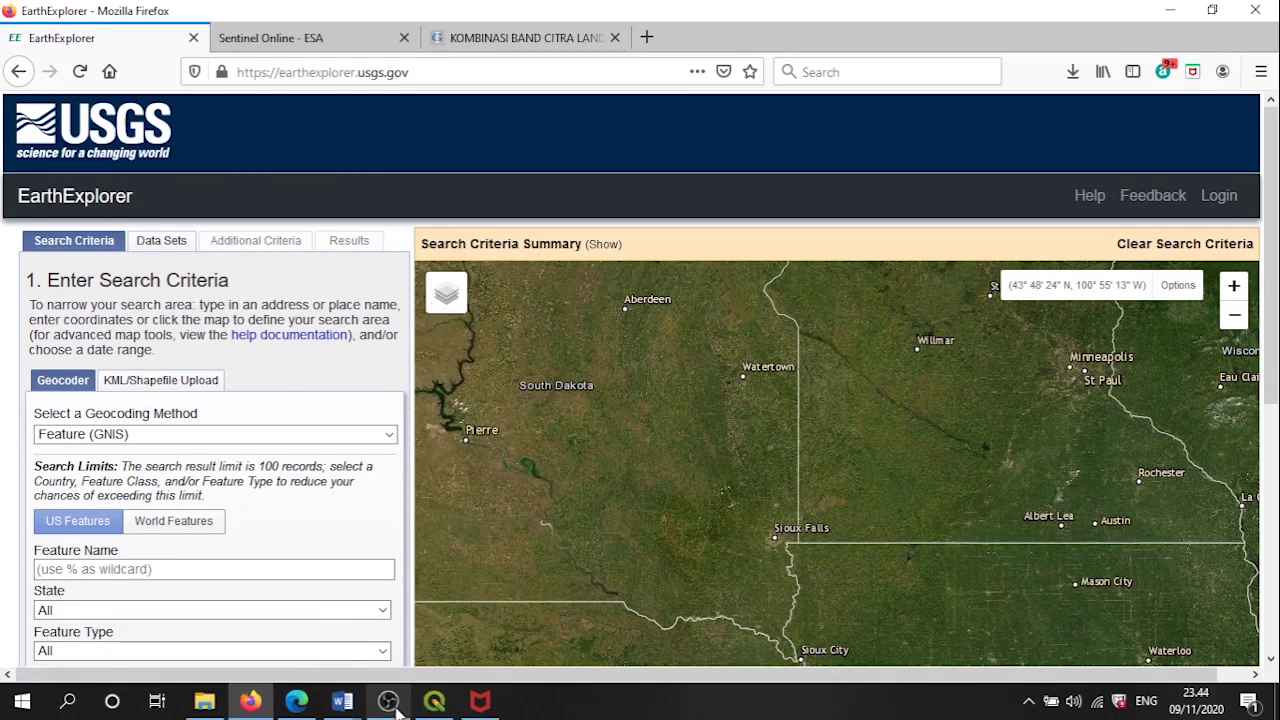
pyautogui.moveTo(389, 700)
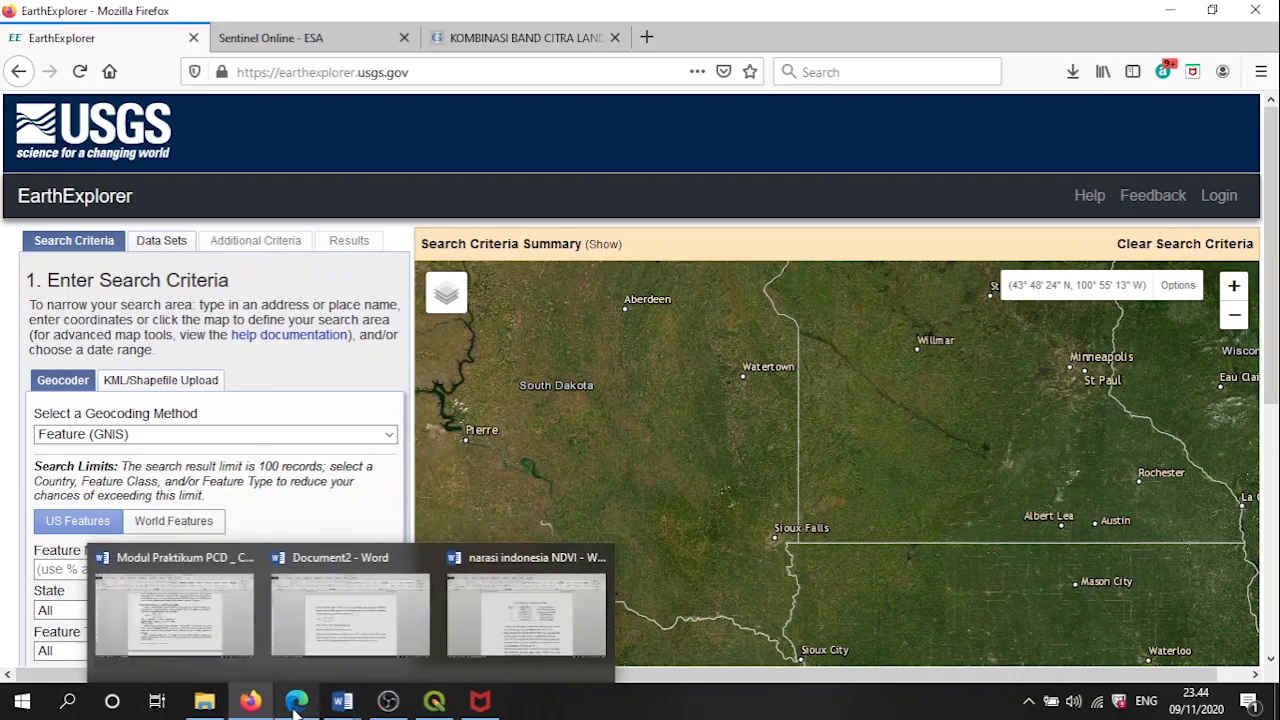
pyautogui.click(428, 704)
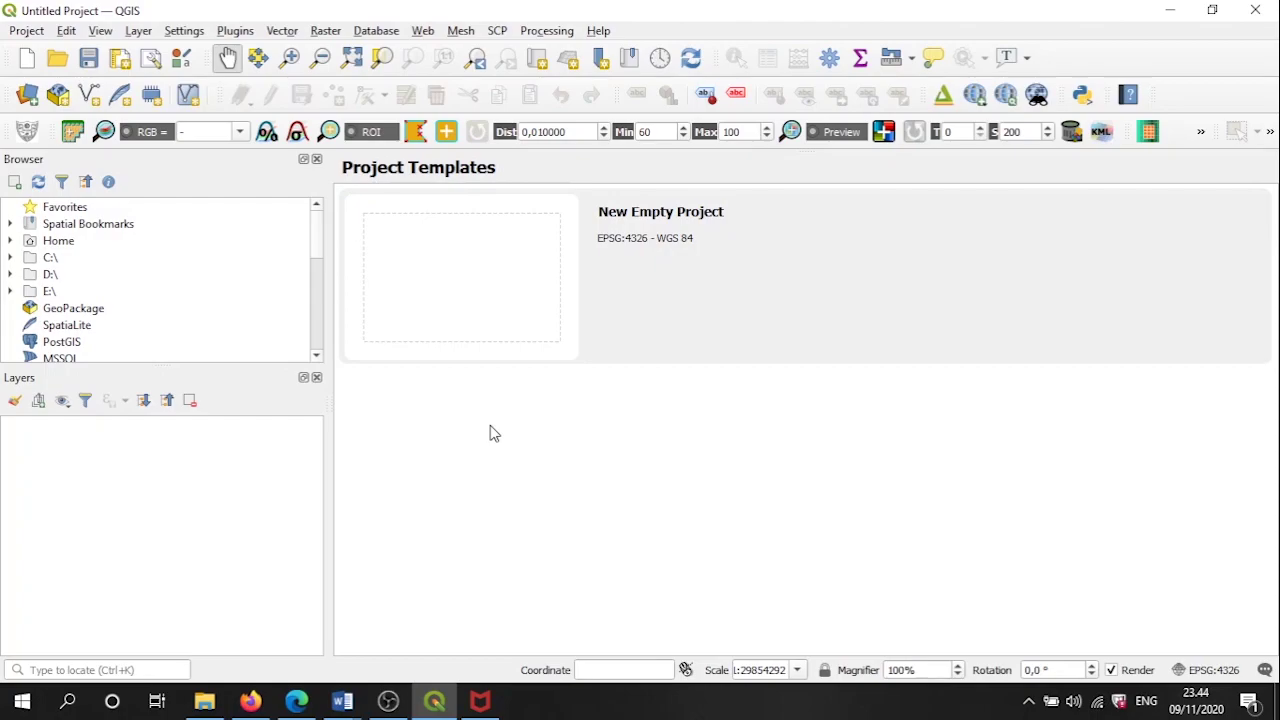
# Start adding a raster layer from file and browse to the LC08_L1TP_122065_20140609 scene folder inside 9 juni tahun 2014
pyautogui.click(157, 33)
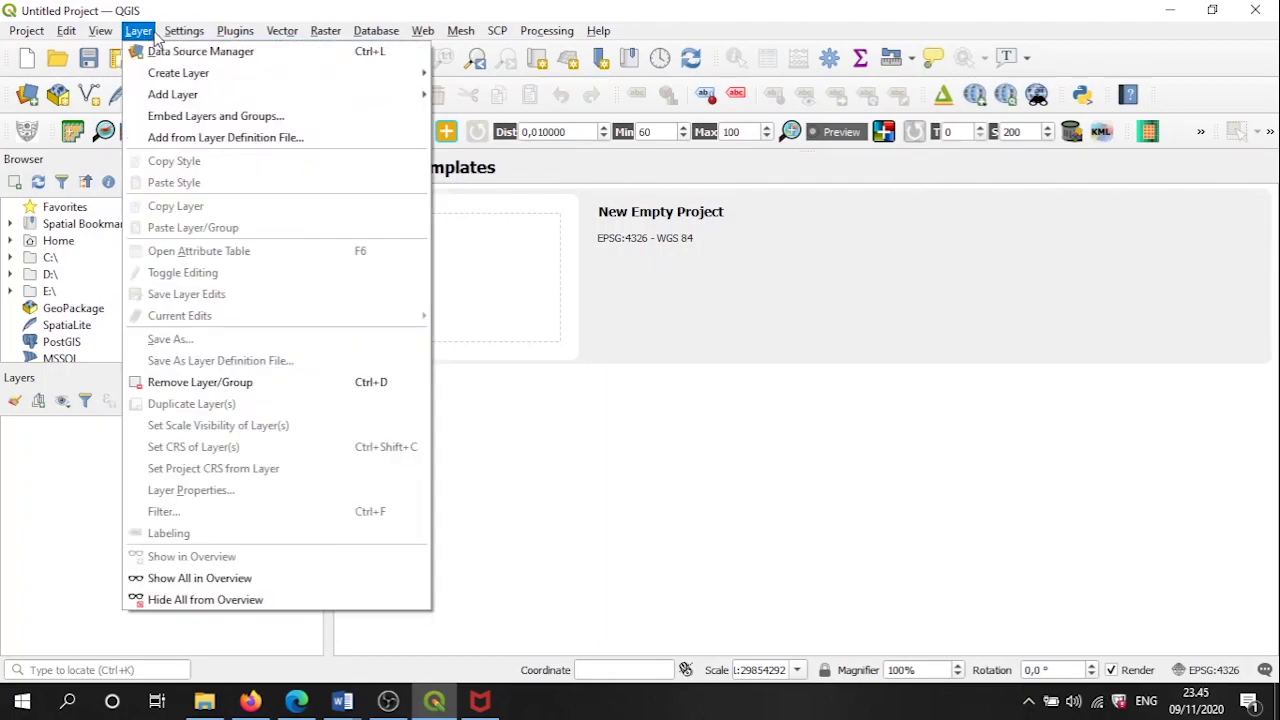
pyautogui.moveTo(240, 96)
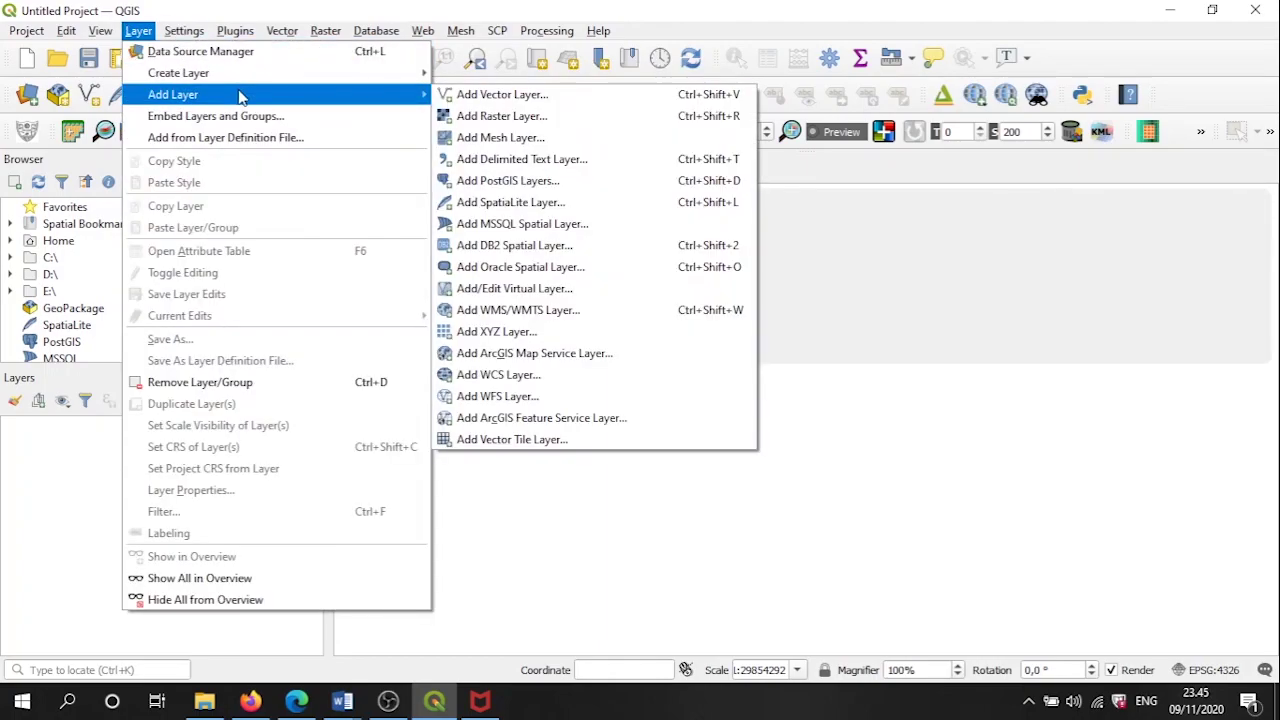
pyautogui.click(502, 116)
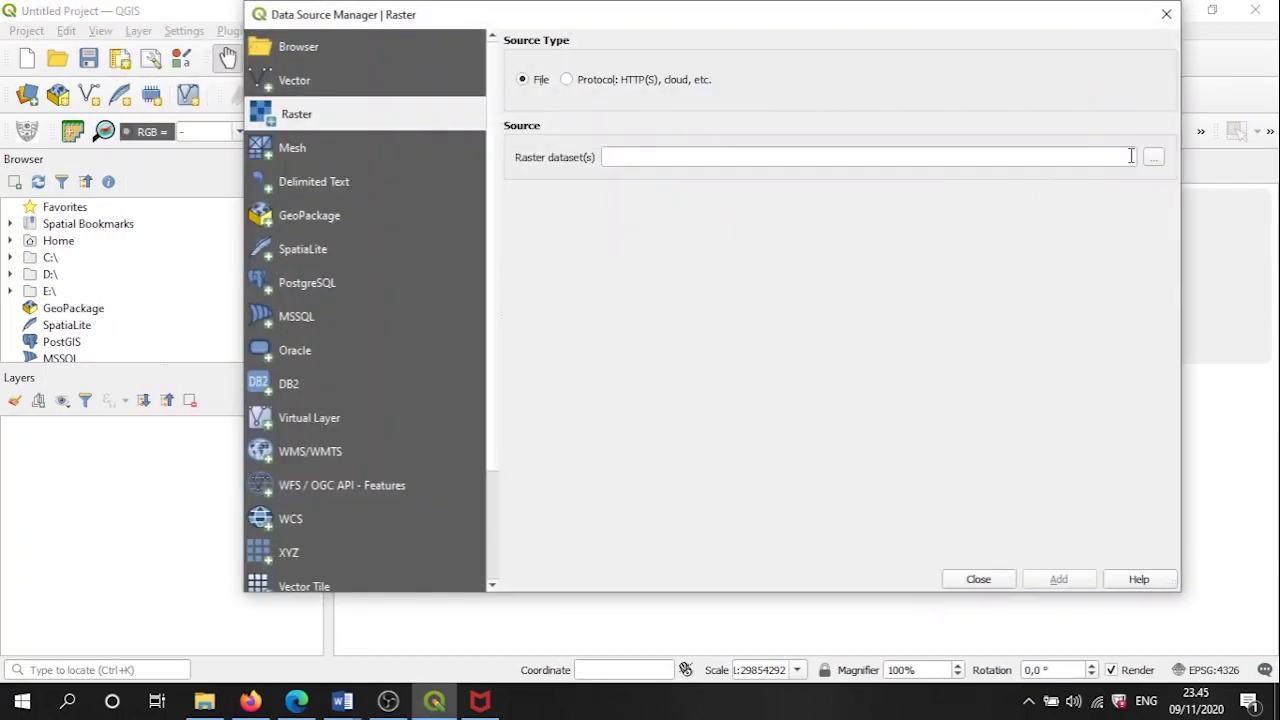
pyautogui.click(1153, 158)
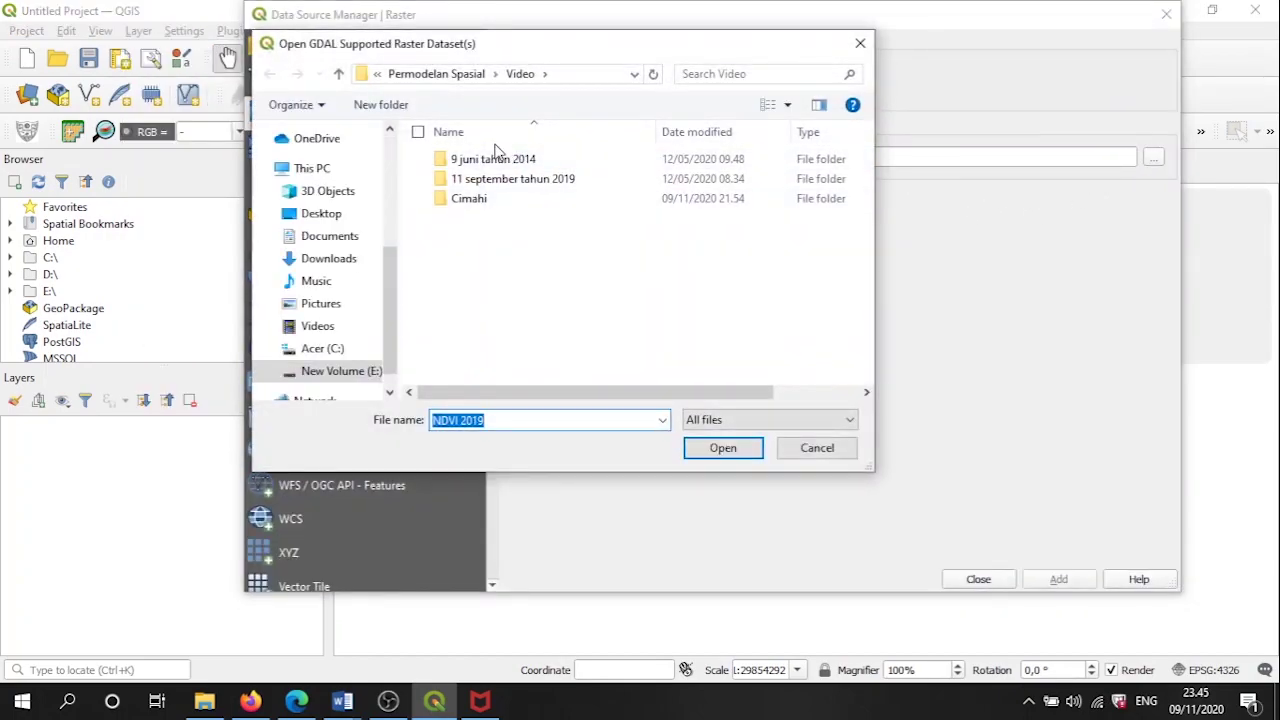
pyautogui.doubleClick(500, 160)
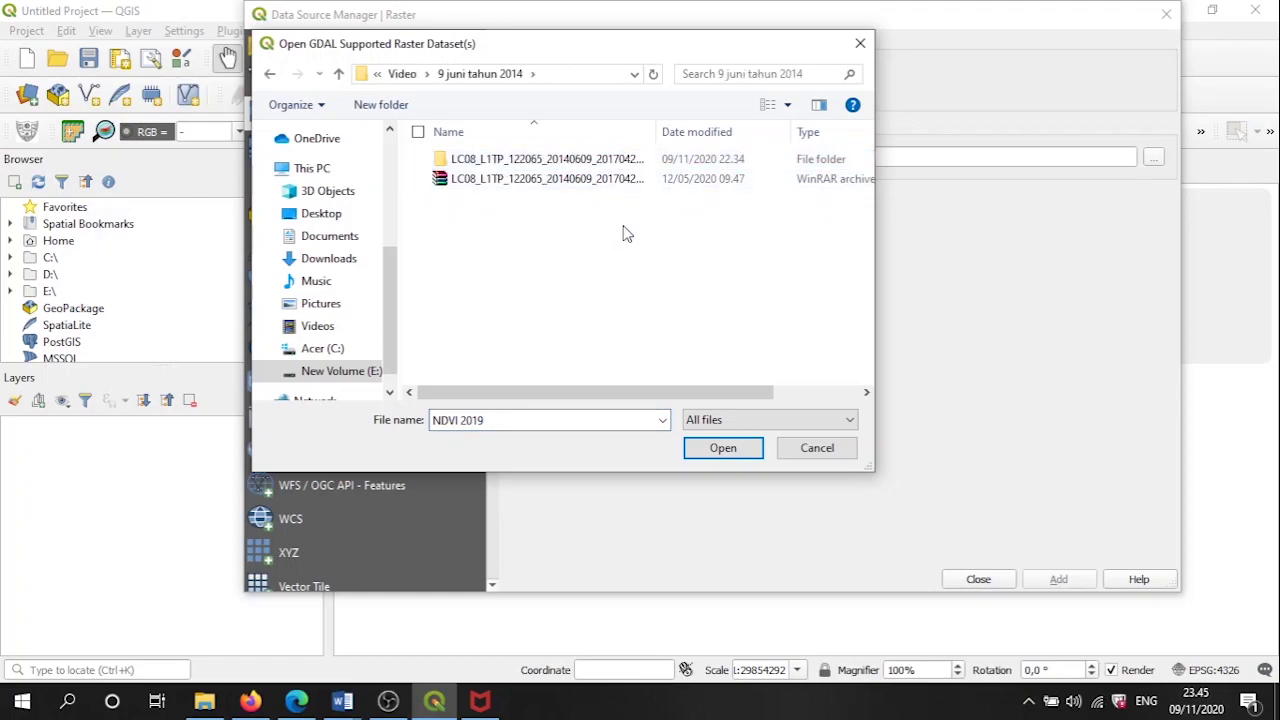
pyautogui.click(593, 163)
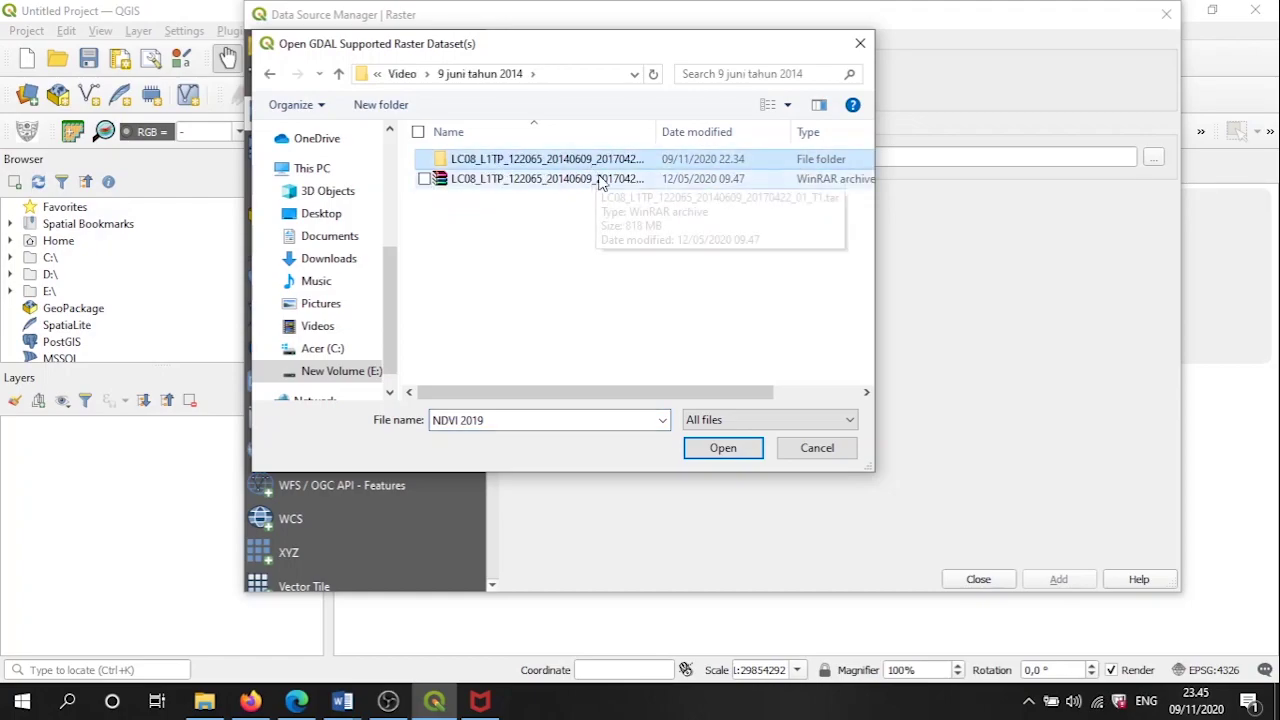
pyautogui.doubleClick(757, 163)
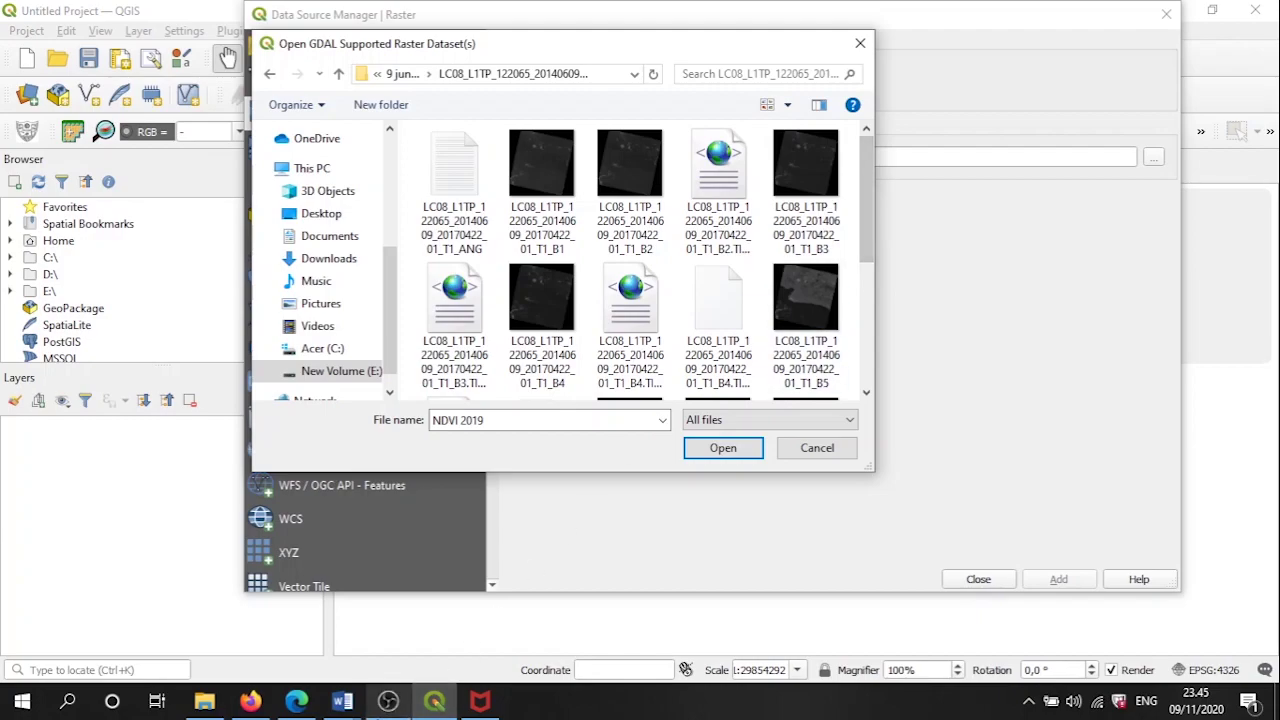
# Check the NDVI formula in Word and the Landsat 8 band table in Firefox for the red and near-infrared bands
pyautogui.moveTo(352, 703)
pyautogui.click(360, 630)
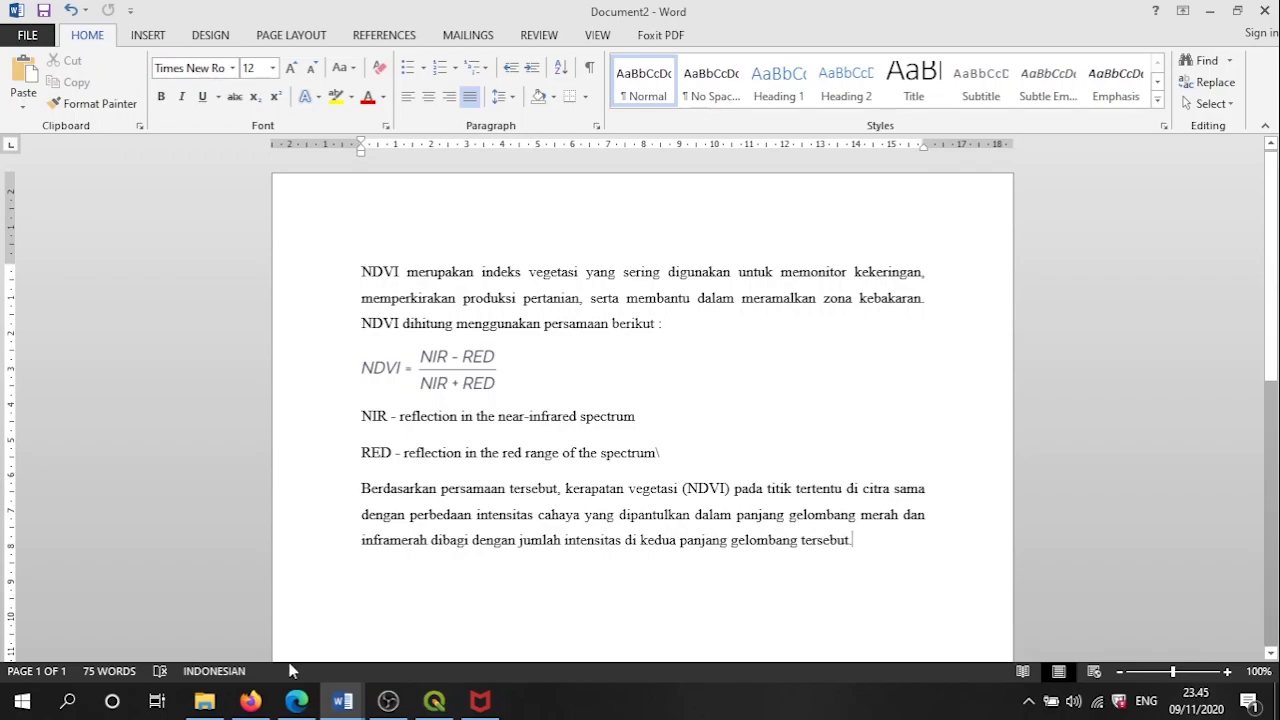
pyautogui.click(262, 705)
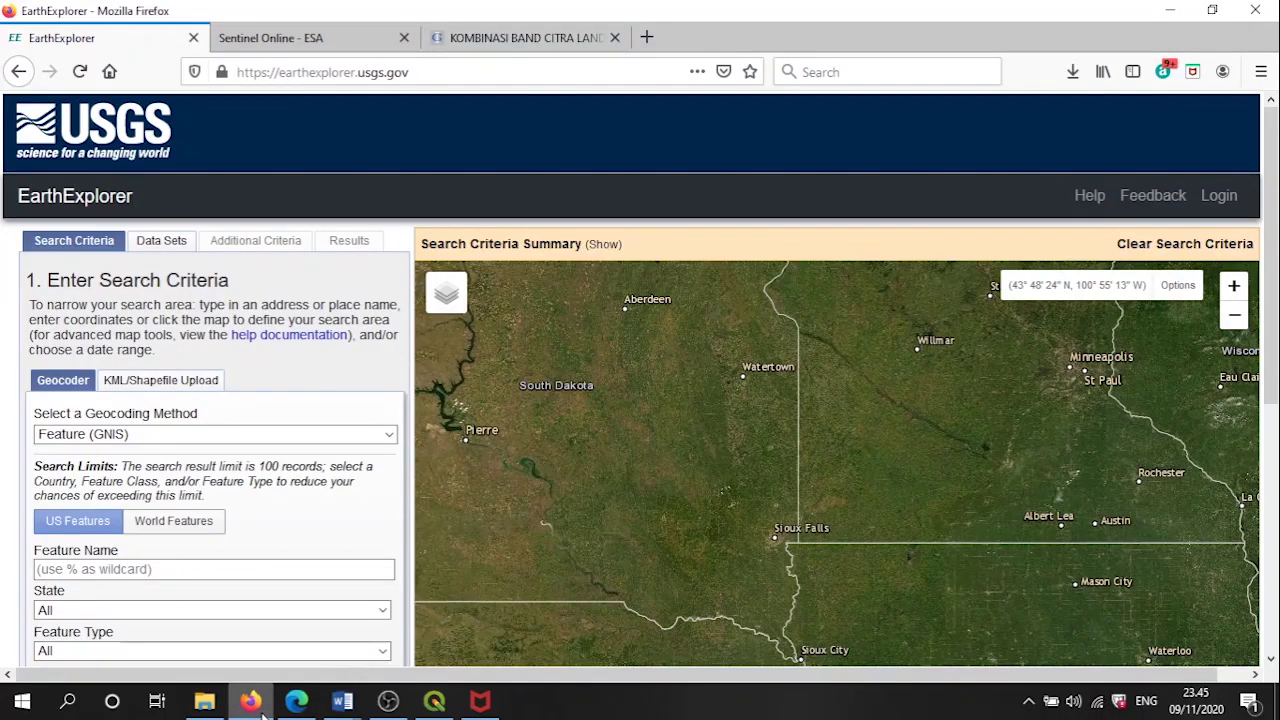
pyautogui.click(465, 37)
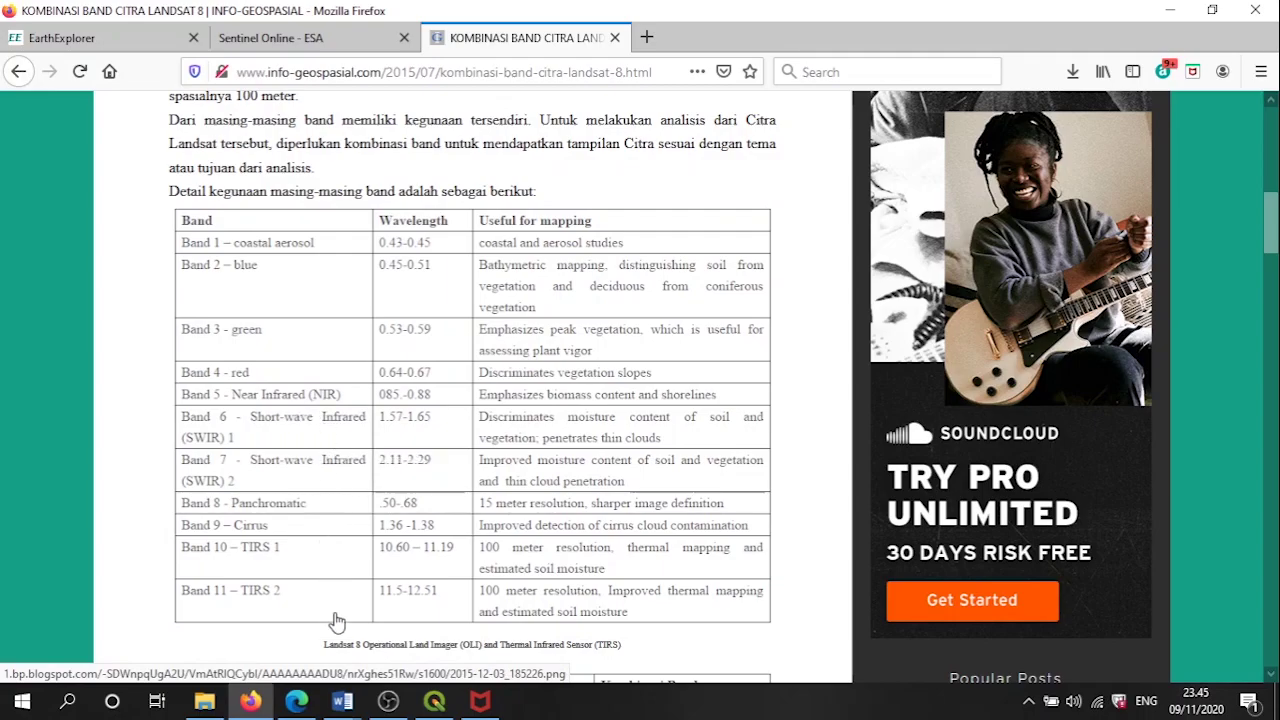
pyautogui.moveTo(347, 706)
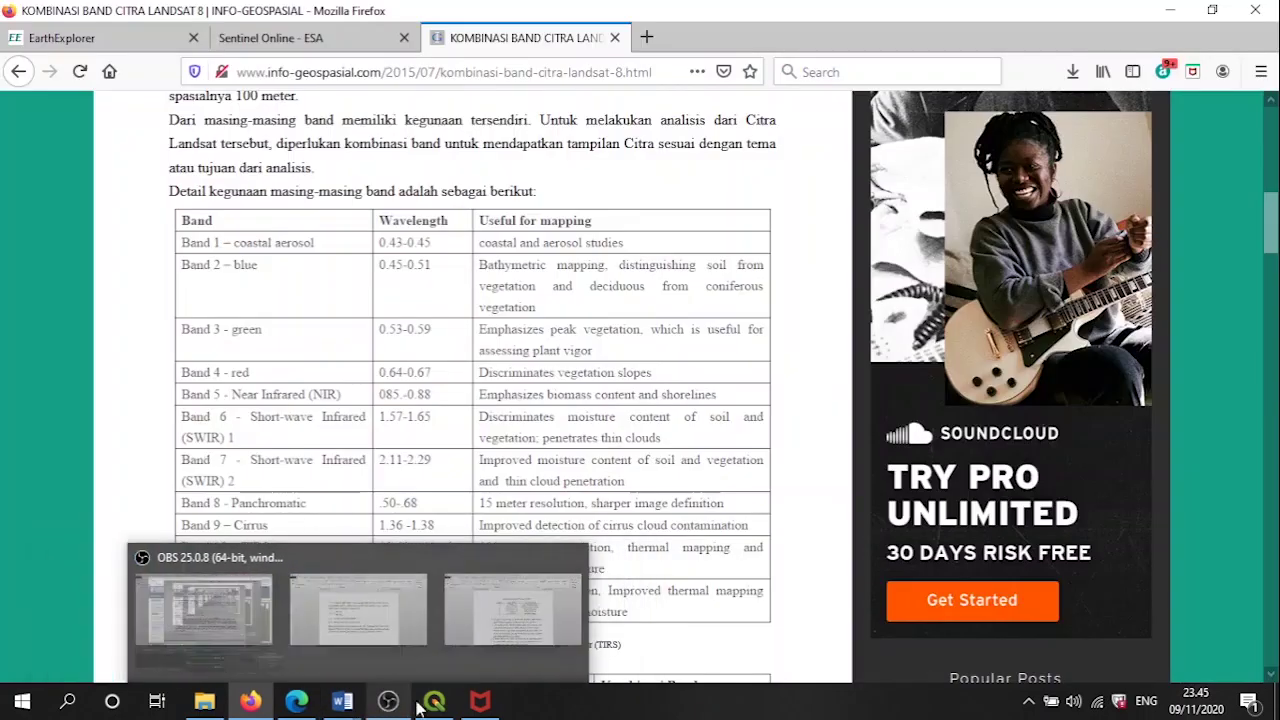
pyautogui.click(434, 701)
# Add bands B4 and B5 of the 9 June 2014 Landsat 8 scene as raster layers
pyautogui.moveTo(866, 177); pyautogui.dragTo(866, 262)
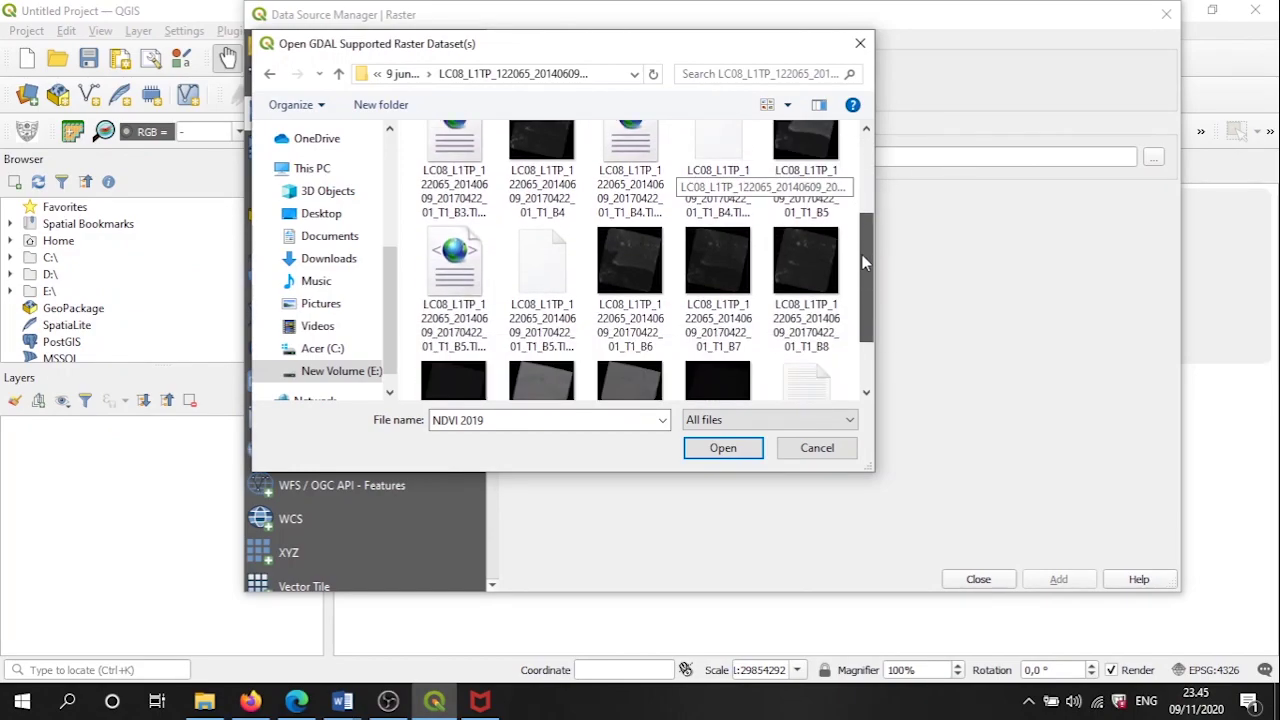
pyautogui.click(550, 160)
pyautogui.keyDown('ctrl'); pyautogui.click(800, 215); pyautogui.keyUp('ctrl')
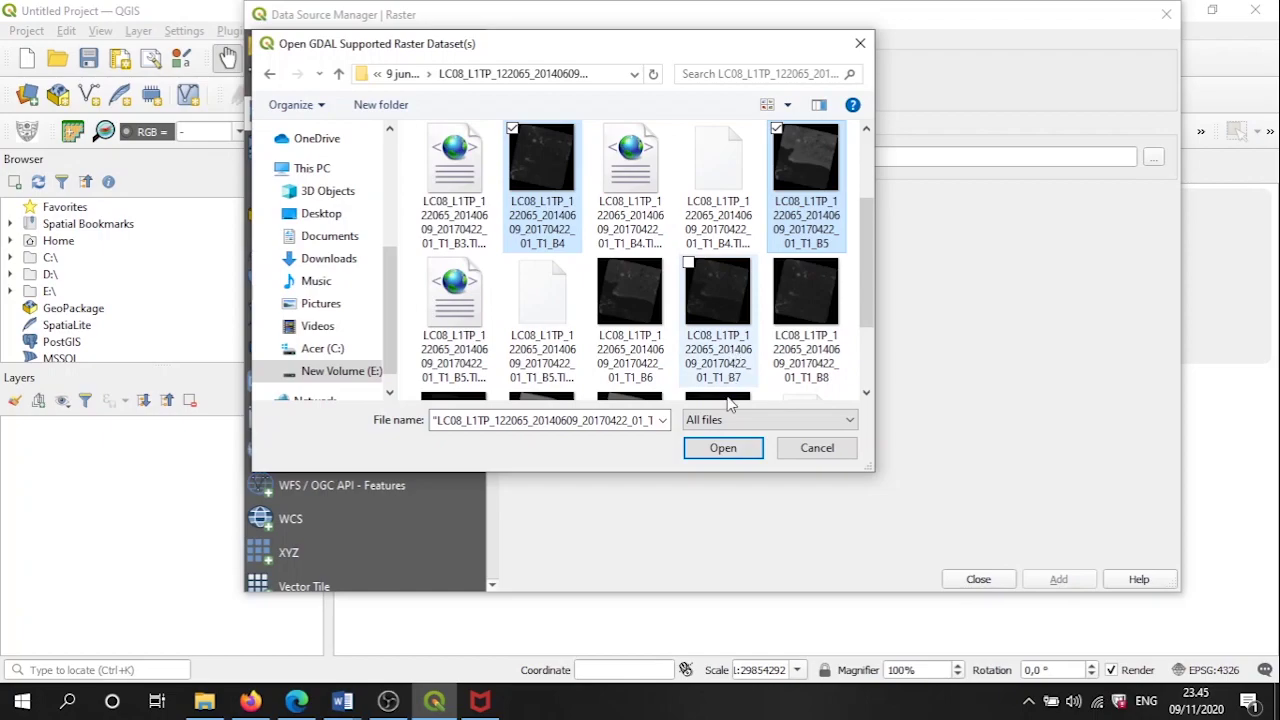
pyautogui.click(723, 448)
pyautogui.click(1058, 579)
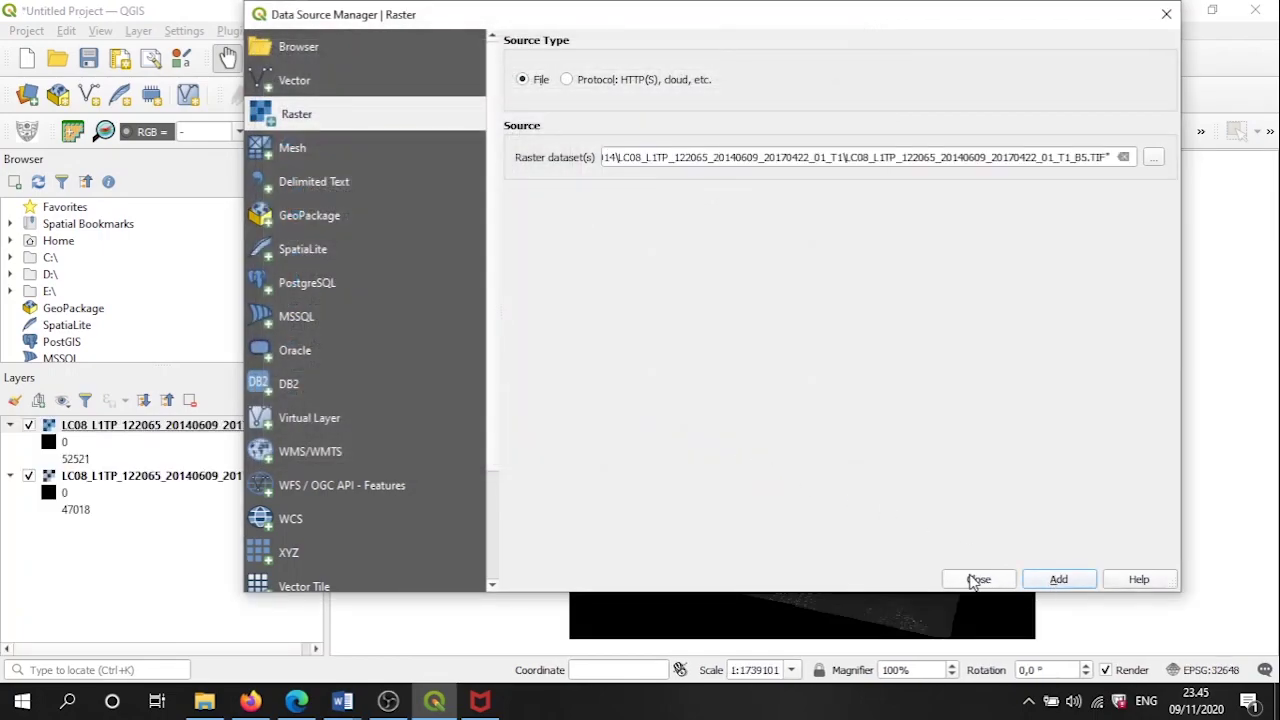
# Add bands B4 and B5 of the LC08_L1TP_122065_20190911 scene from the 11 september tahun 2019 folder as raster layers
pyautogui.click(1125, 157)
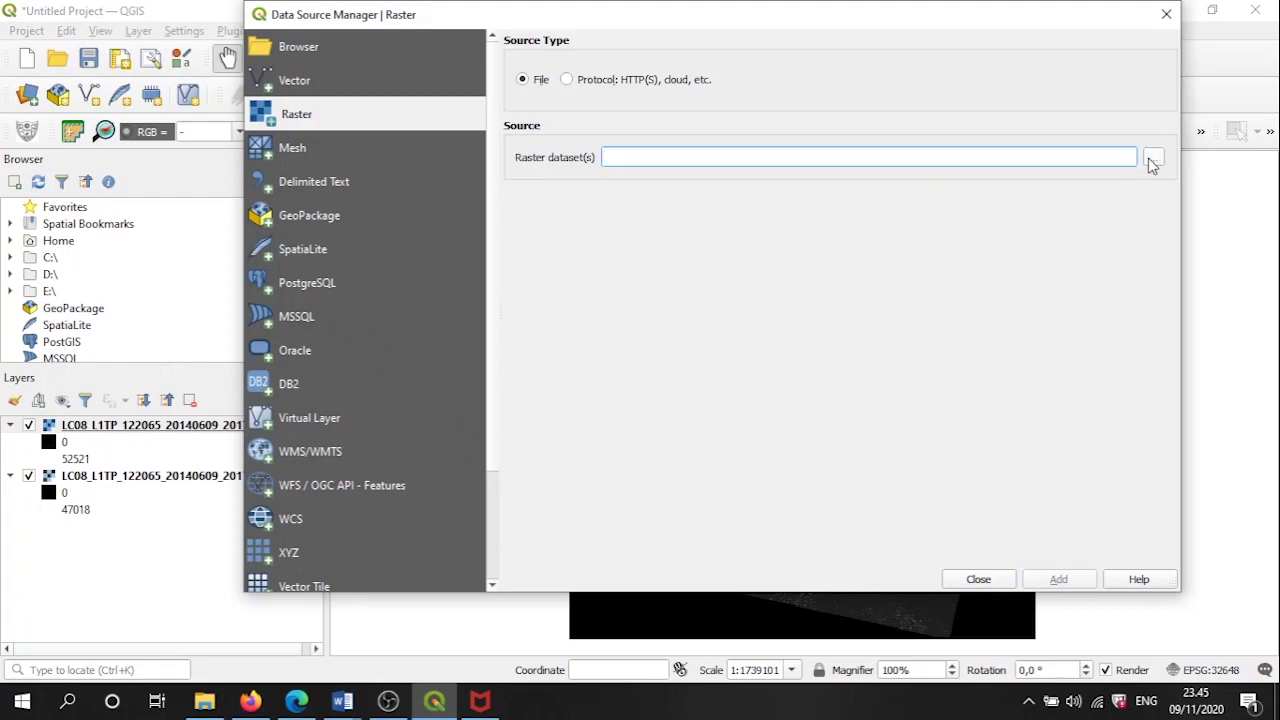
pyautogui.click(1153, 157)
pyautogui.click(339, 74)
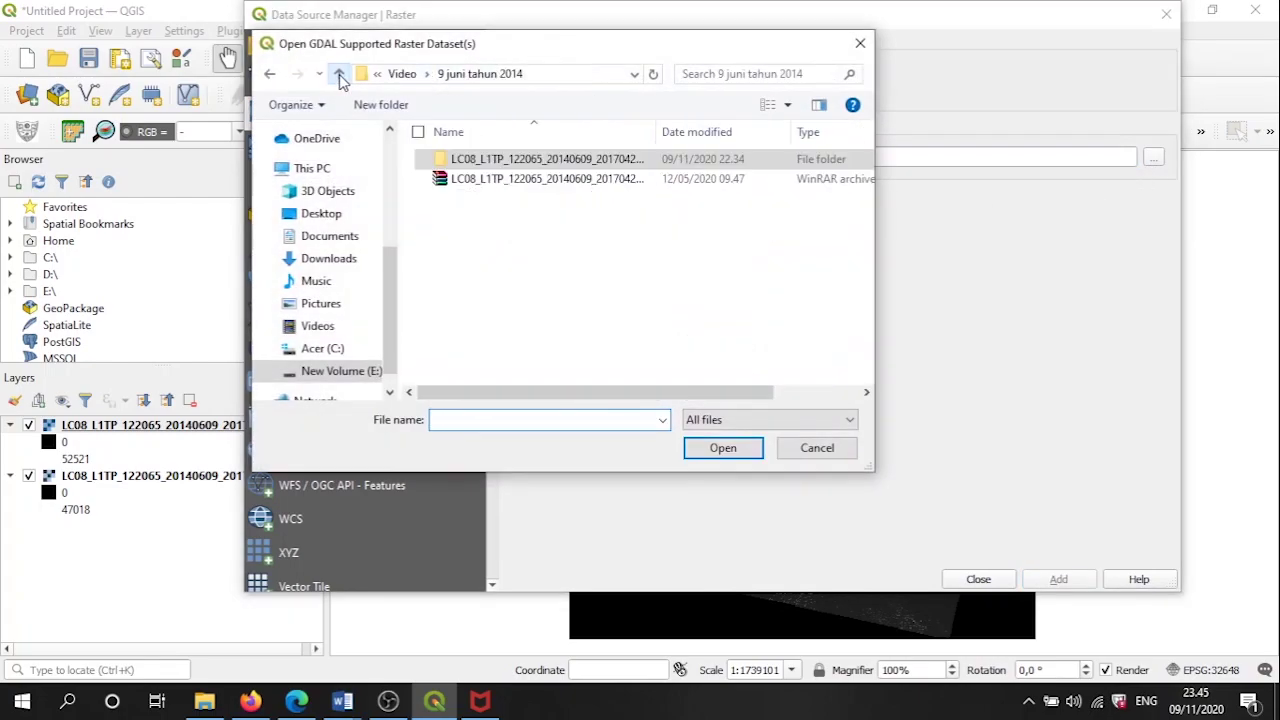
pyautogui.click(339, 74)
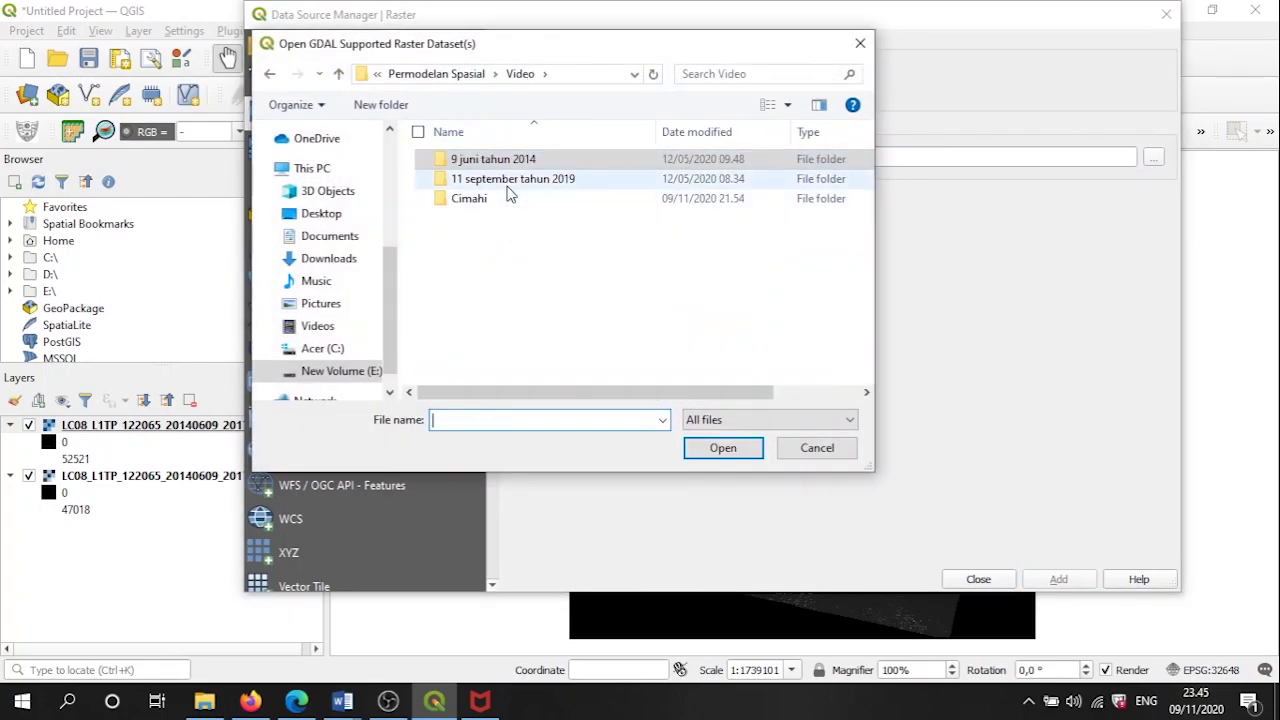
pyautogui.doubleClick(470, 179)
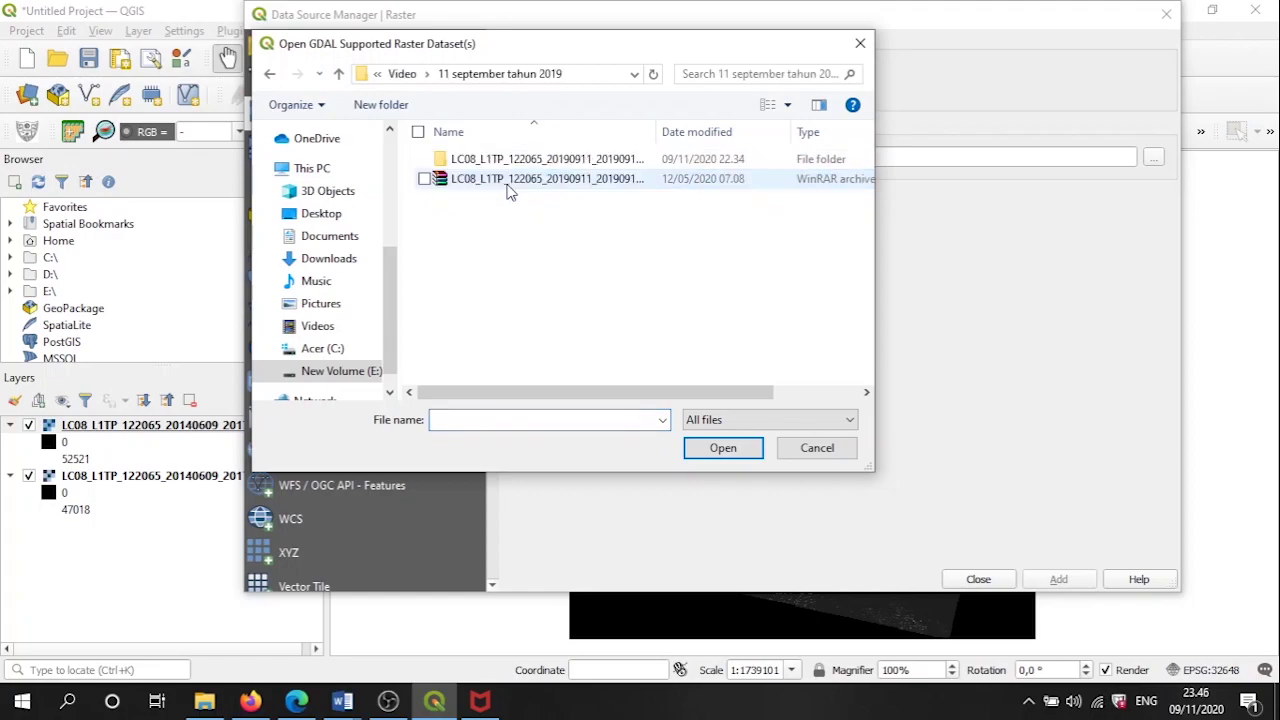
pyautogui.doubleClick(600, 160)
pyautogui.moveTo(868, 182); pyautogui.dragTo(869, 235)
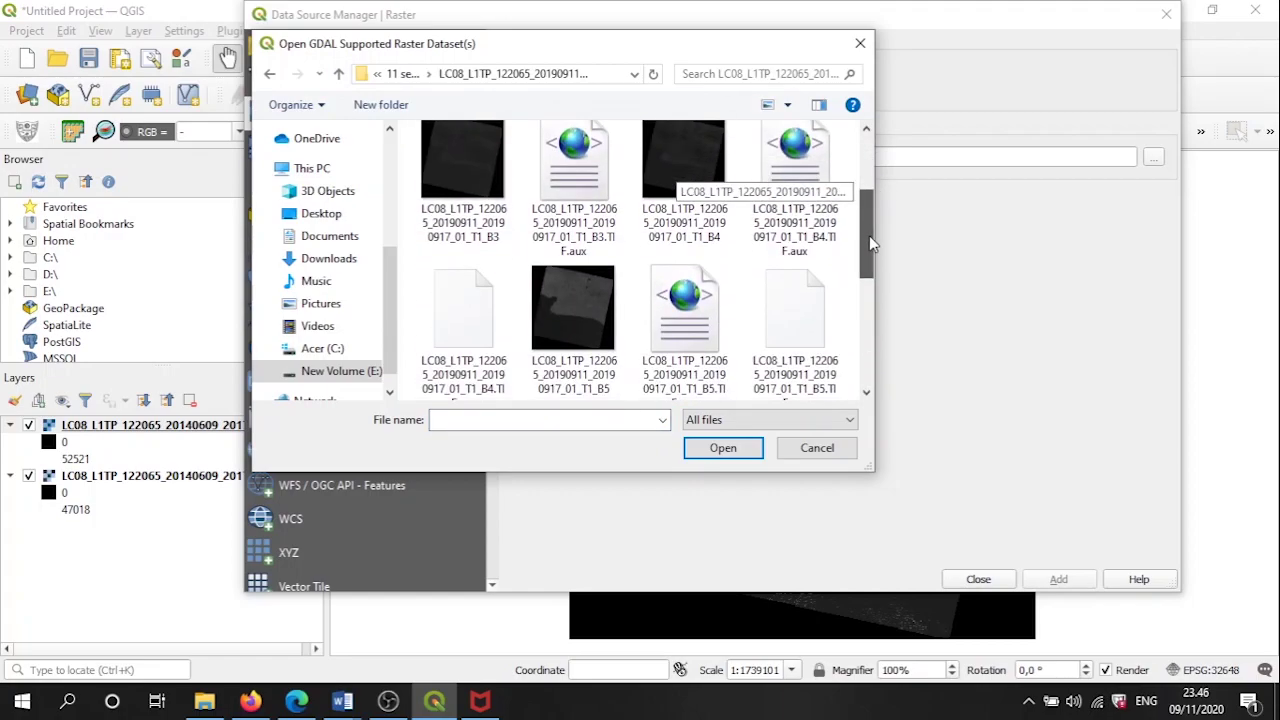
pyautogui.click(697, 205)
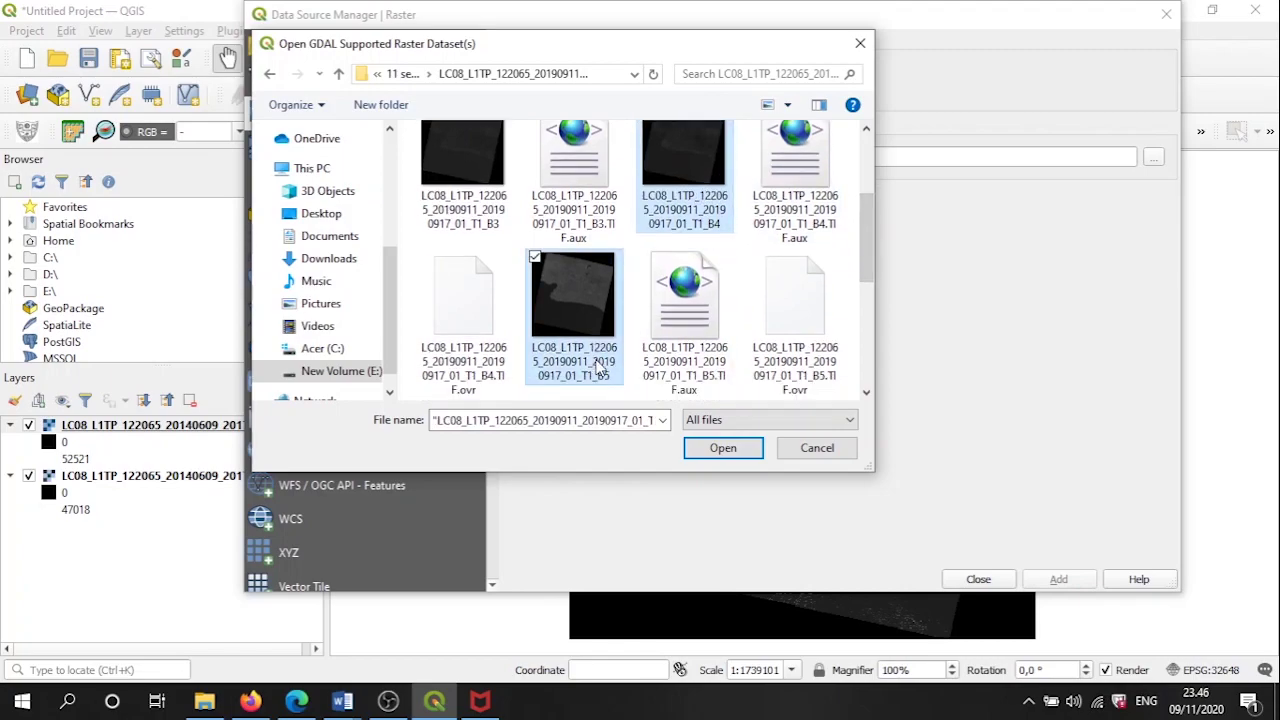
pyautogui.click(750, 448)
pyautogui.click(1058, 582)
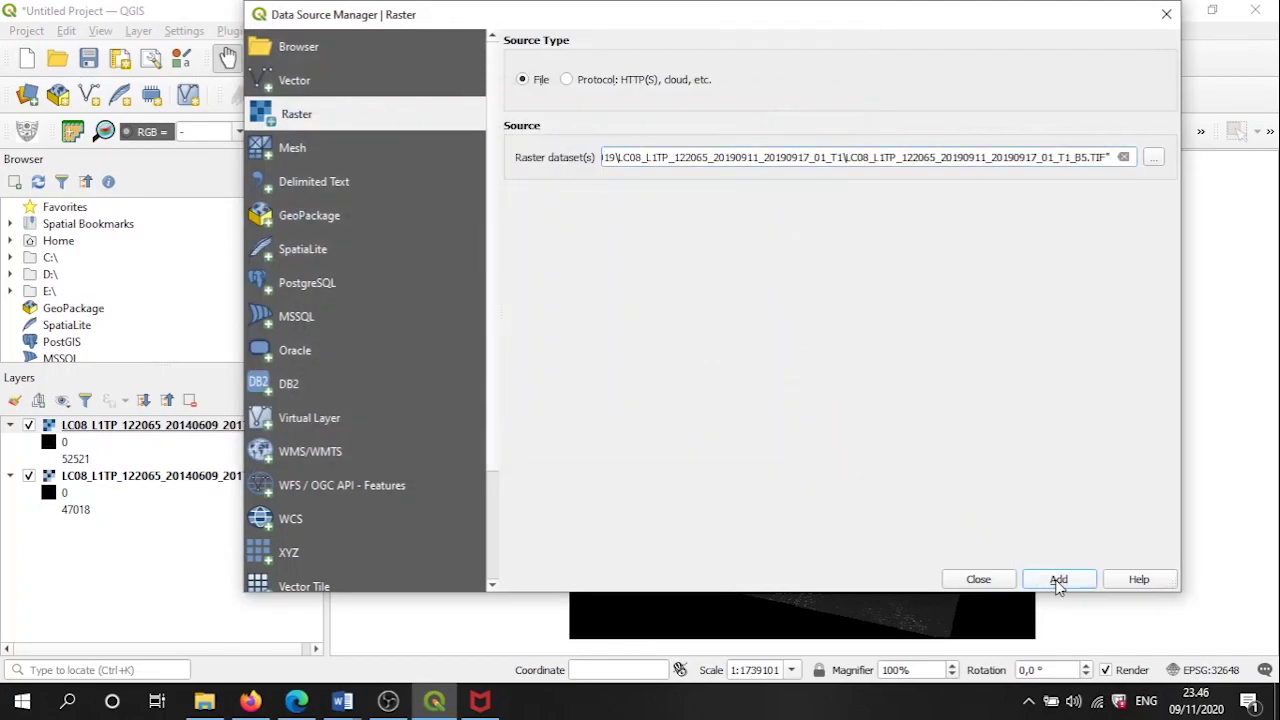
pyautogui.click(978, 579)
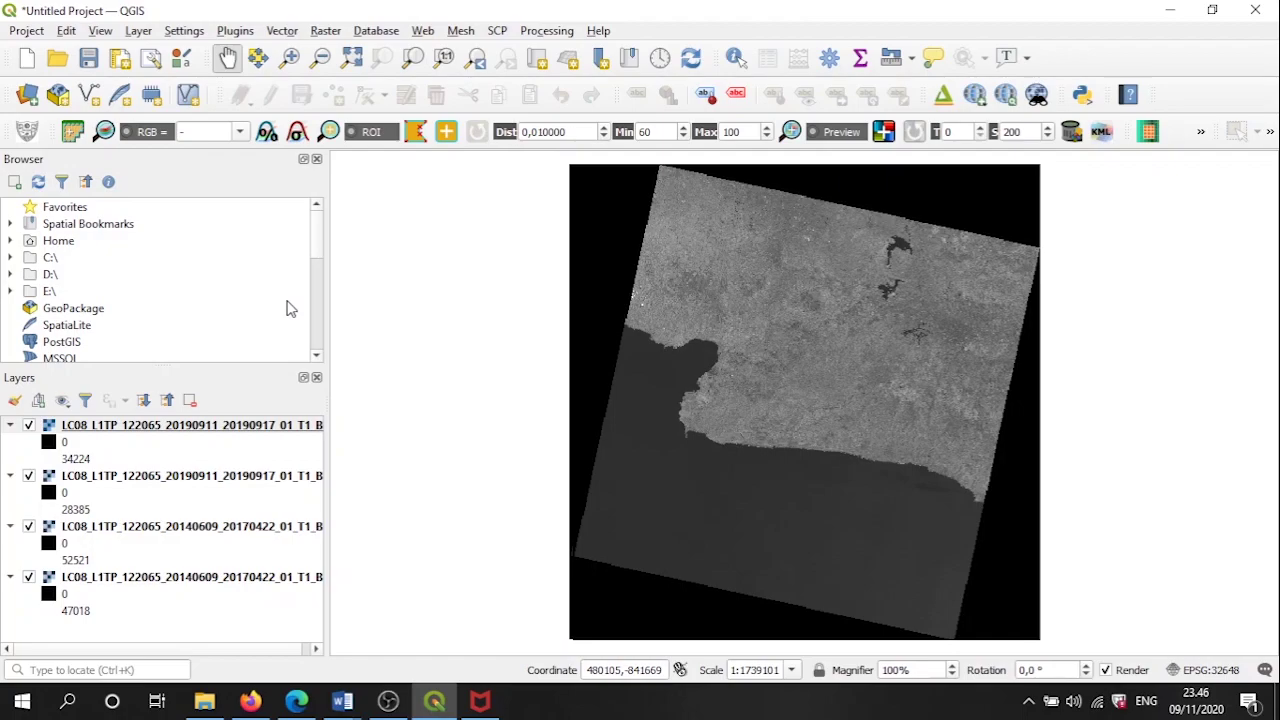
# Open Band calc in the Semi-Automatic Classification Plugin and refresh its band list with the loaded rasters
pyautogui.click(72, 131)
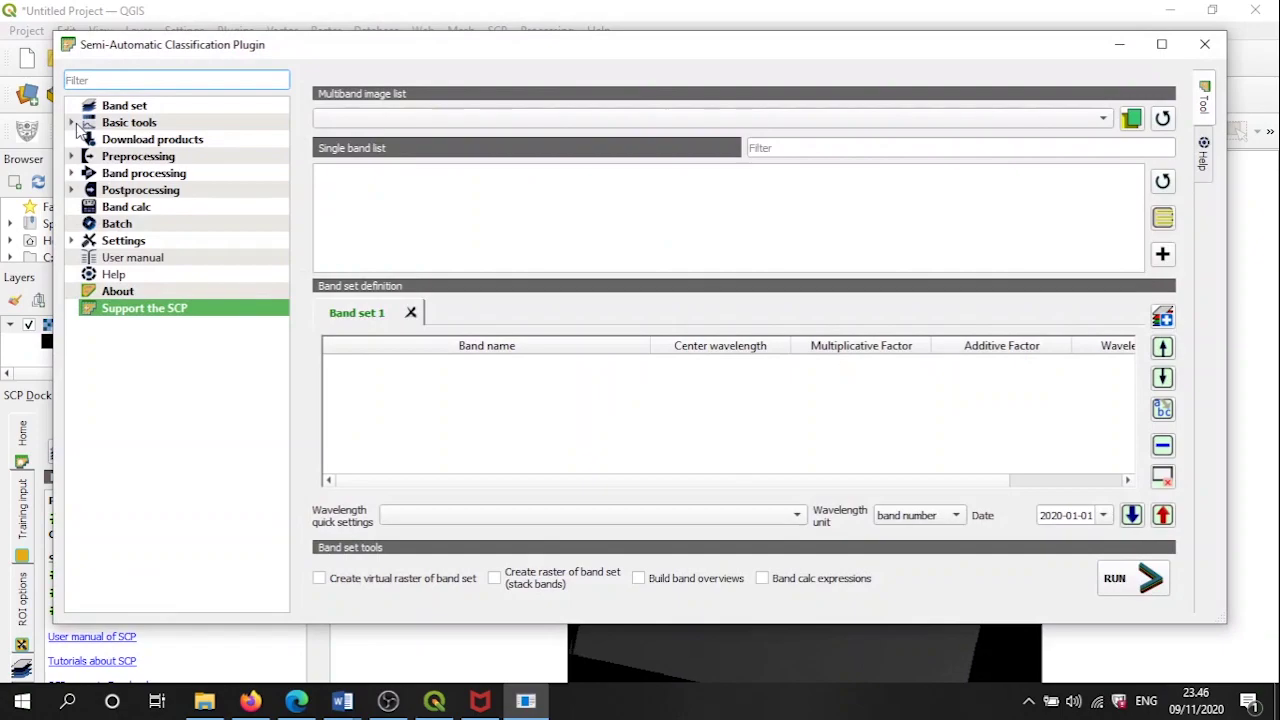
pyautogui.click(127, 208)
pyautogui.click(1162, 168)
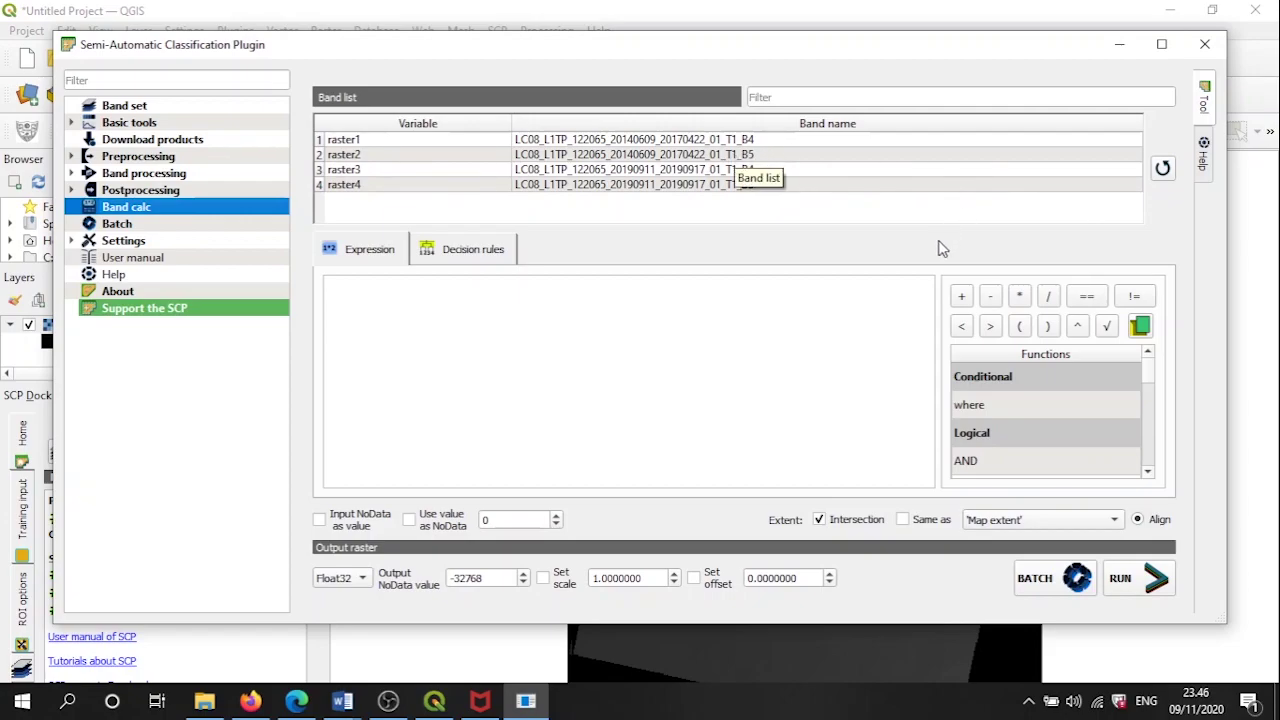
# Insert the predefined NDVI index formula into the band calculation expression
pyautogui.scroll(-3, 1011, 420)
pyautogui.scroll(-10, 1012, 425)
pyautogui.scroll(1, 1011, 420)
pyautogui.doubleClick(1005, 432)
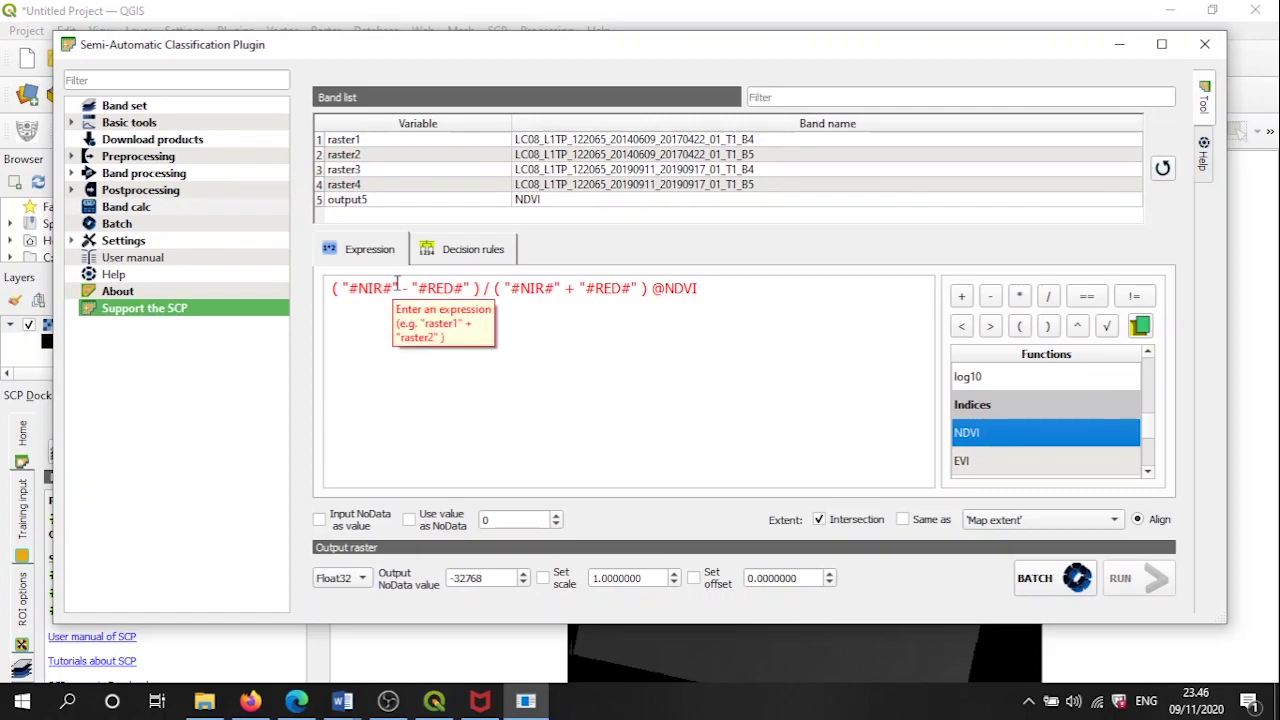
# Replace the "#NIR#" placeholder in the numerator with the 2014 near-infrared band LC08_L1TP_122065_20140609_20170422_01_T1_B5
pyautogui.click(398, 288)
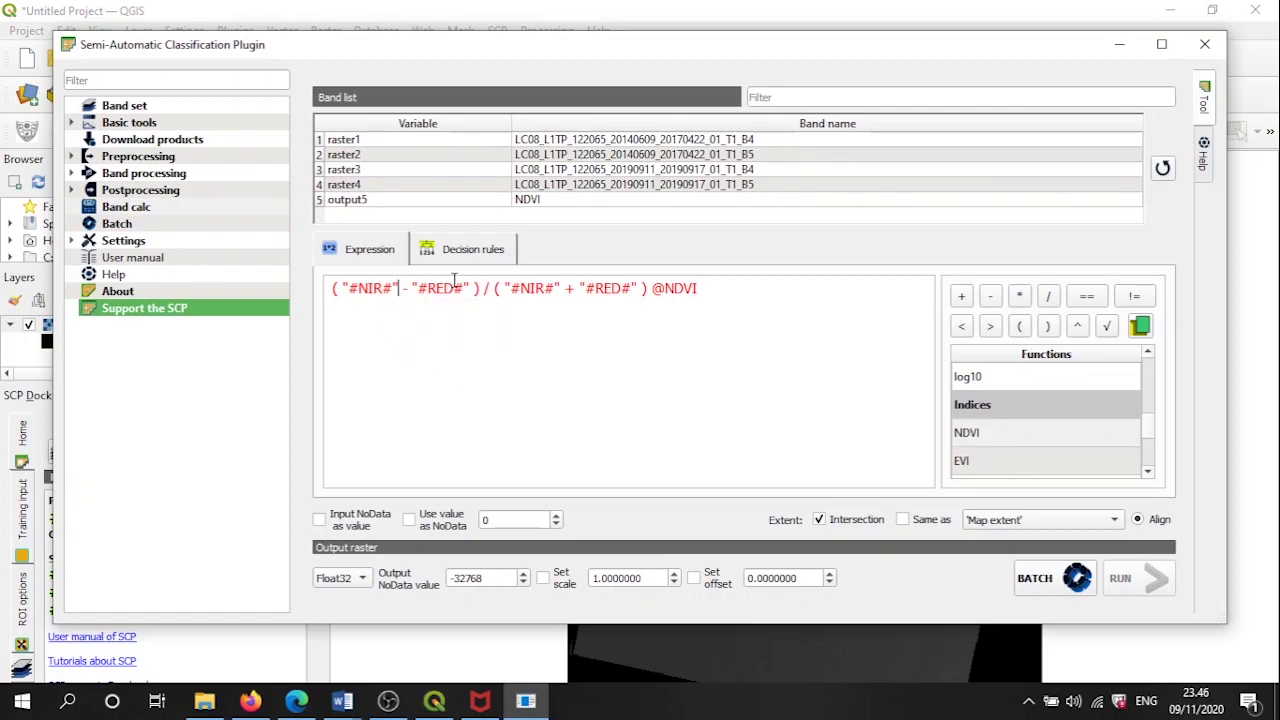
pyautogui.press('BackSpace')
pyautogui.press('BackSpace')
pyautogui.press('BackSpace')
pyautogui.press('BackSpace')
pyautogui.press('BackSpace')
pyautogui.press('BackSpace')
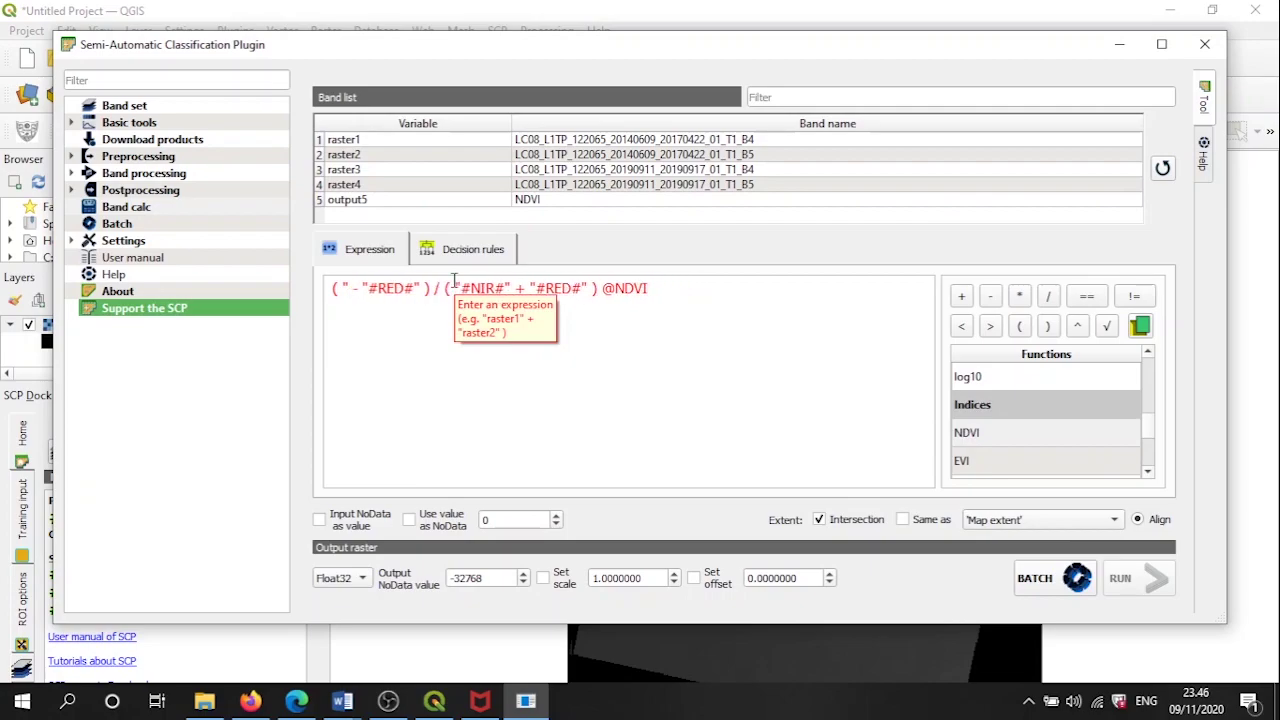
pyautogui.doubleClick(710, 157)
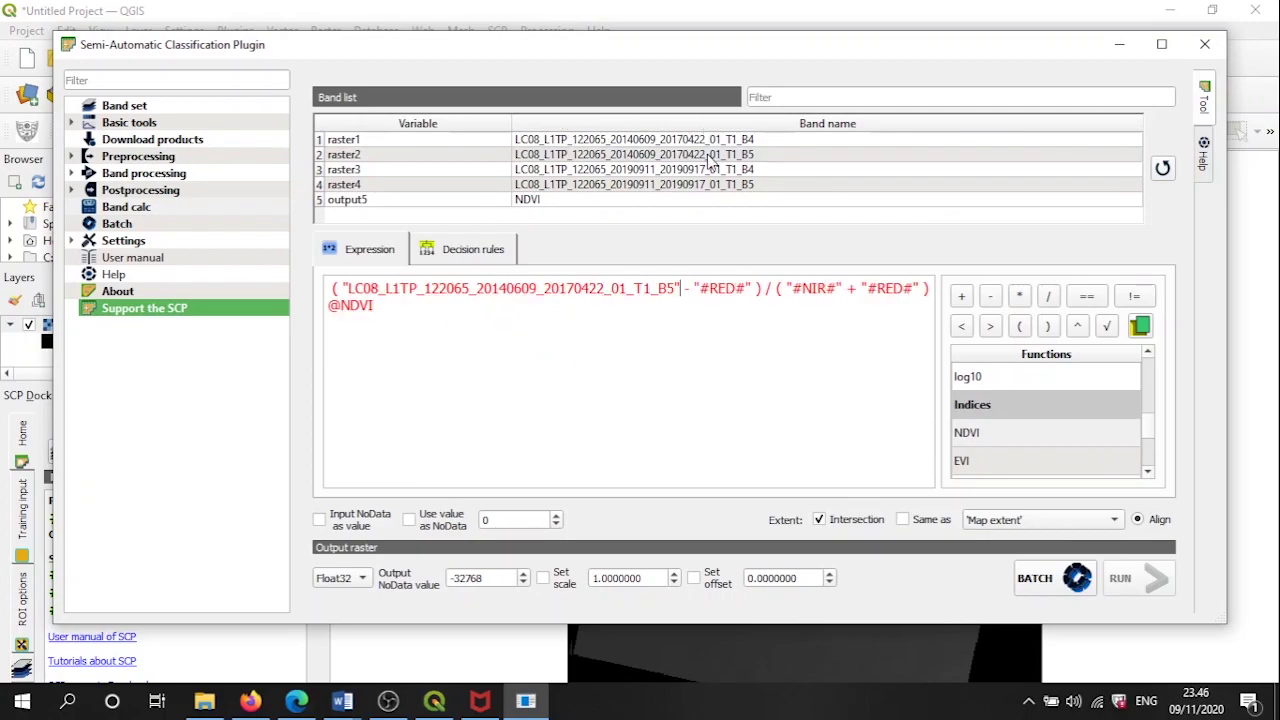
# Replace the "#RED#" placeholder in the numerator with the 2014 red band LC08_L1TP_122065_20140609_20170422_01_T1_B4
pyautogui.click(765, 287)
pyautogui.press('BackSpace')
pyautogui.press('BackSpace')
pyautogui.press('BackSpace')
pyautogui.press('BackSpace')
pyautogui.press('BackSpace')
pyautogui.press('BackSpace')
pyautogui.press('BackSpace')
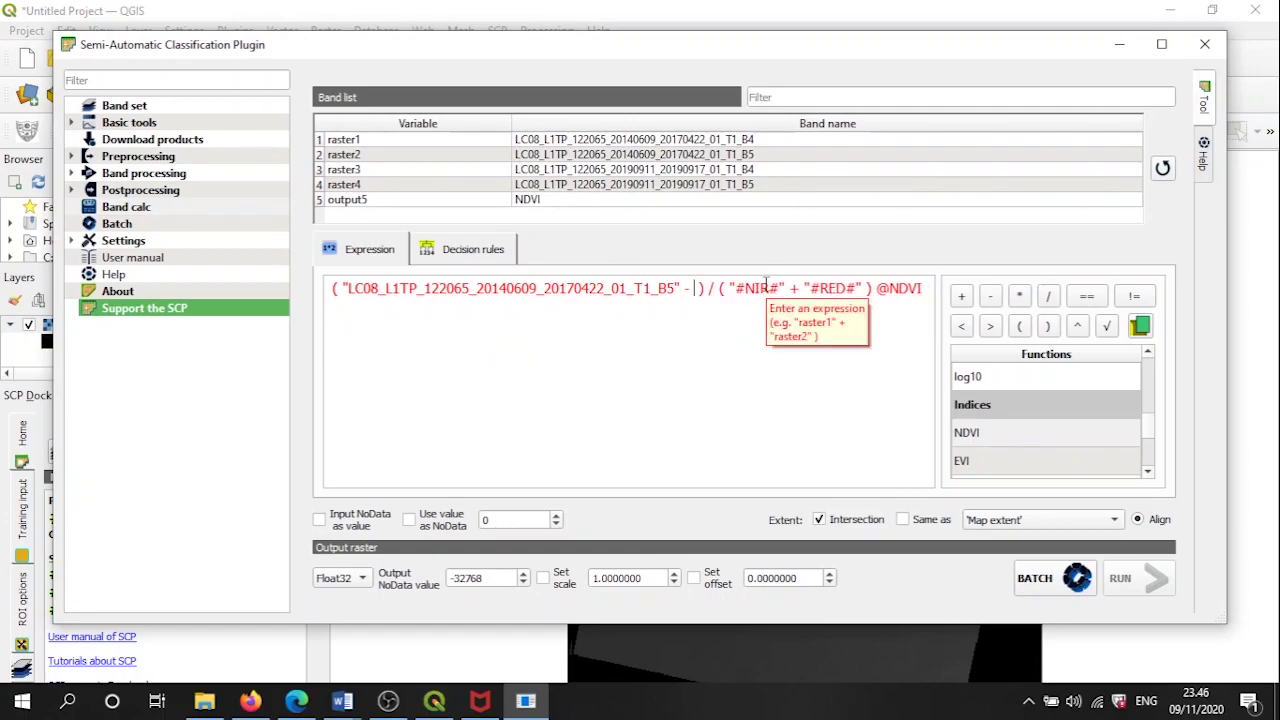
pyautogui.doubleClick(745, 140)
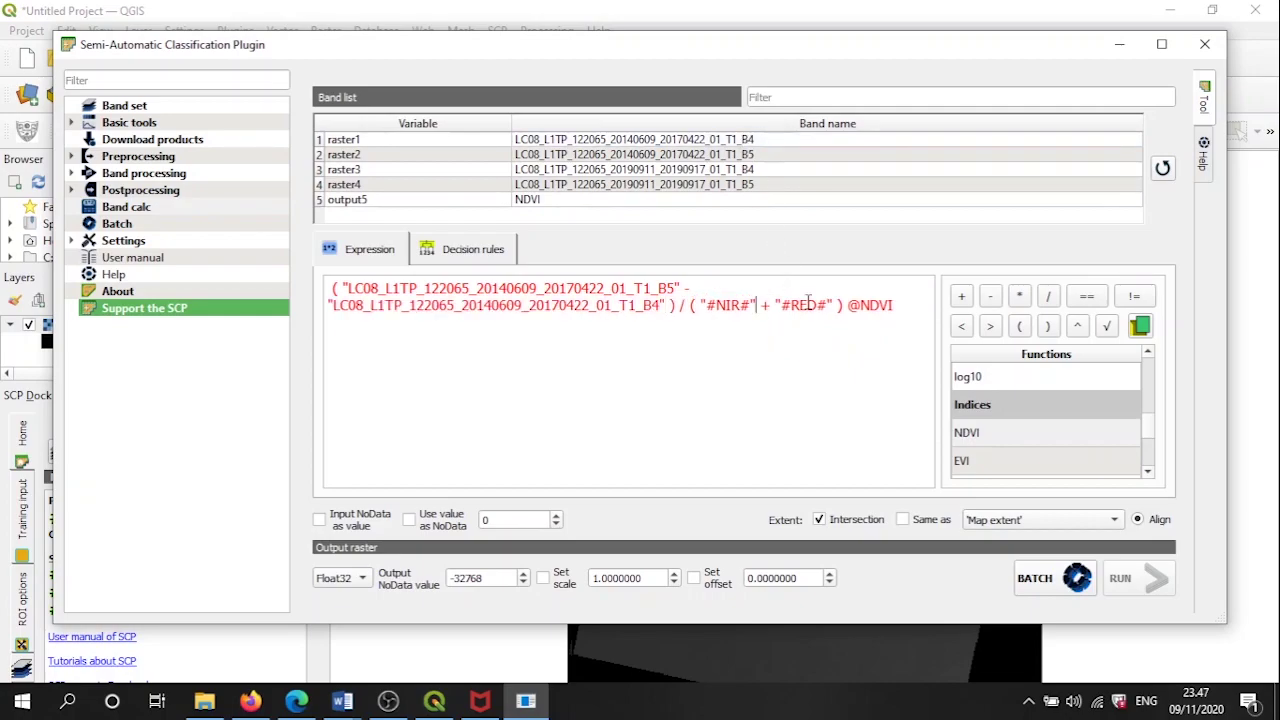
# Replace the "#NIR#" placeholder in the denominator with the 2014 near-infrared band LC08_L1TP_122065_20140609_20170422_01_T1_B5
pyautogui.press('BackSpace')
pyautogui.press('BackSpace')
pyautogui.press('BackSpace')
pyautogui.press('BackSpace')
pyautogui.press('BackSpace')
pyautogui.press('BackSpace')
pyautogui.press('BackSpace')
pyautogui.press('BackSpace')
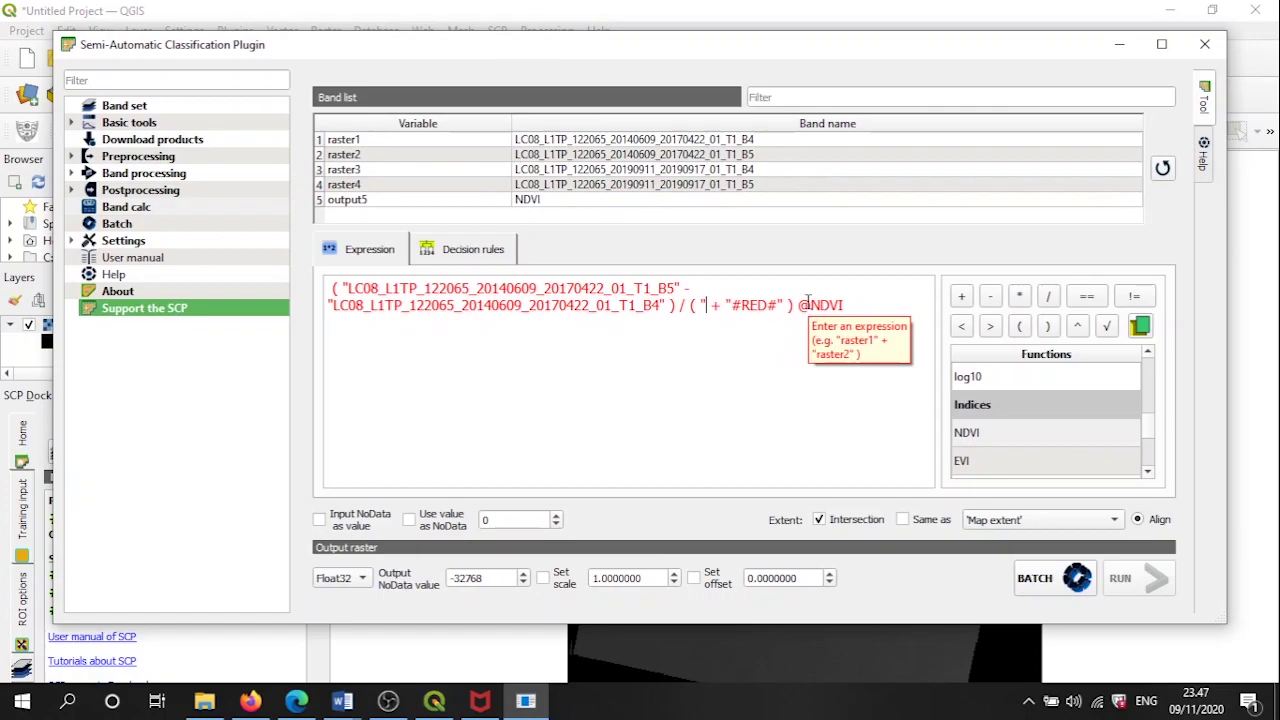
pyautogui.doubleClick(750, 155)
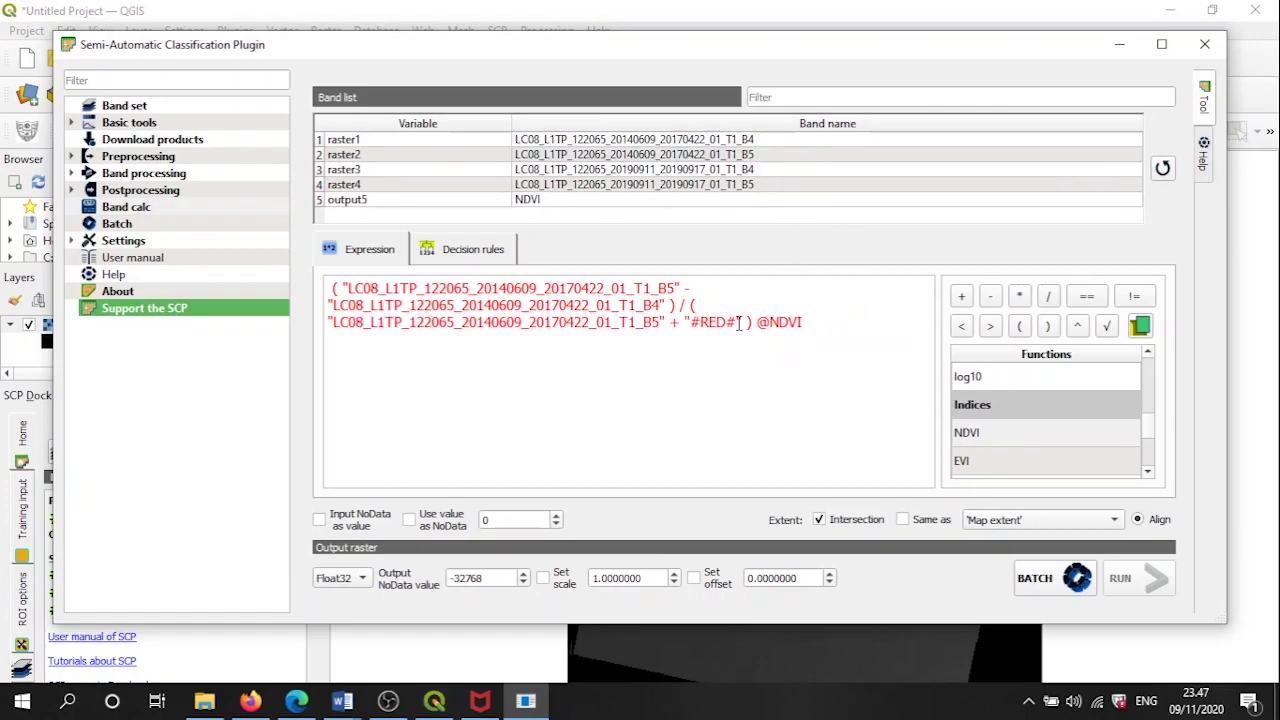
# Replace the "#RED#" placeholder in the denominator with the 2014 red band LC08_L1TP_122065_20140609_20170422_01_T1_B4
pyautogui.click(745, 320)
pyautogui.press('BackSpace')
pyautogui.press('BackSpace')
pyautogui.press('BackSpace')
pyautogui.press('BackSpace')
pyautogui.press('BackSpace')
pyautogui.press('BackSpace')
pyautogui.press('BackSpace')
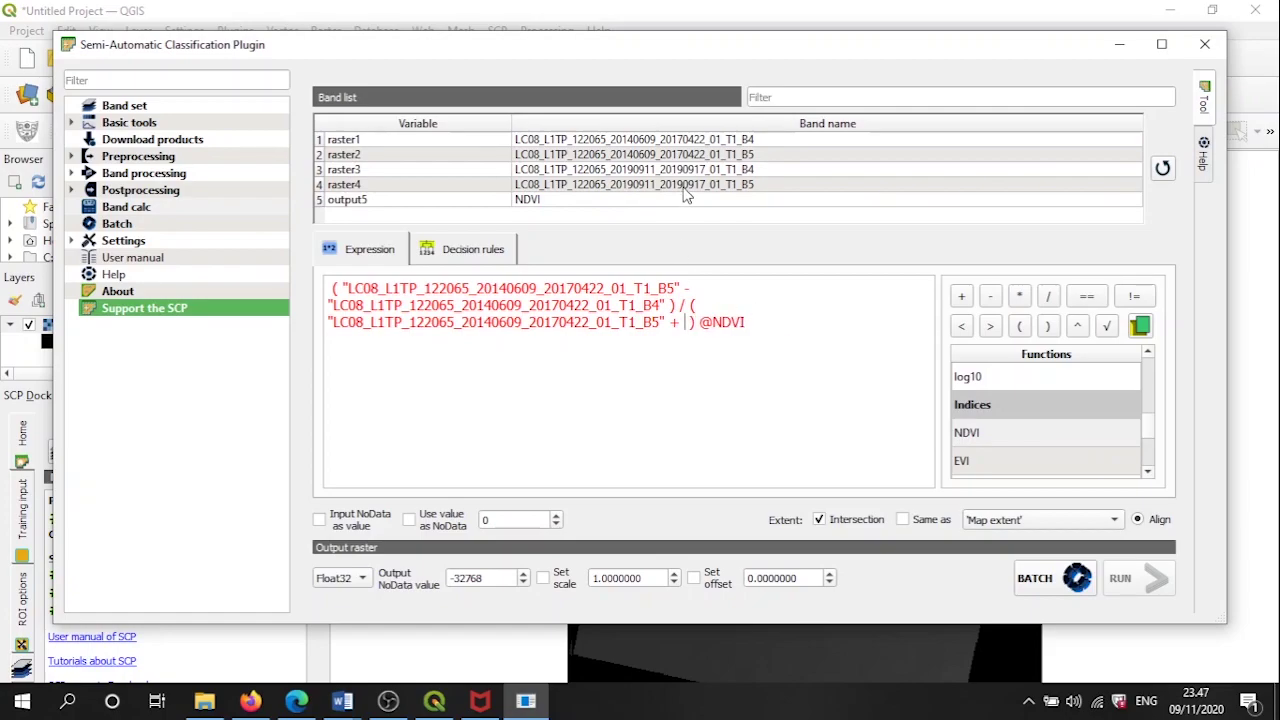
pyautogui.doubleClick(718, 140)
# Run the 2014 NDVI calculation with its output saved to a new folder named "NDVI 2014" inside the Video folder
pyautogui.click(1116, 580)
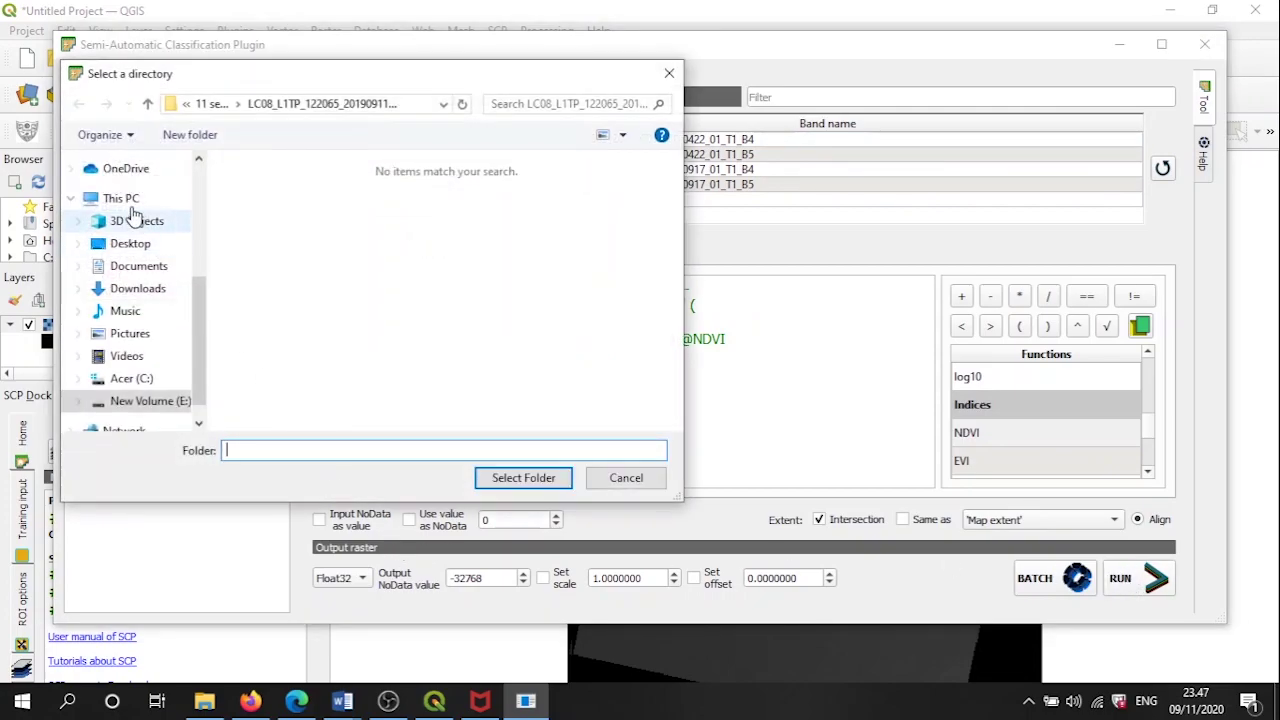
pyautogui.click(147, 104)
pyautogui.click(147, 104)
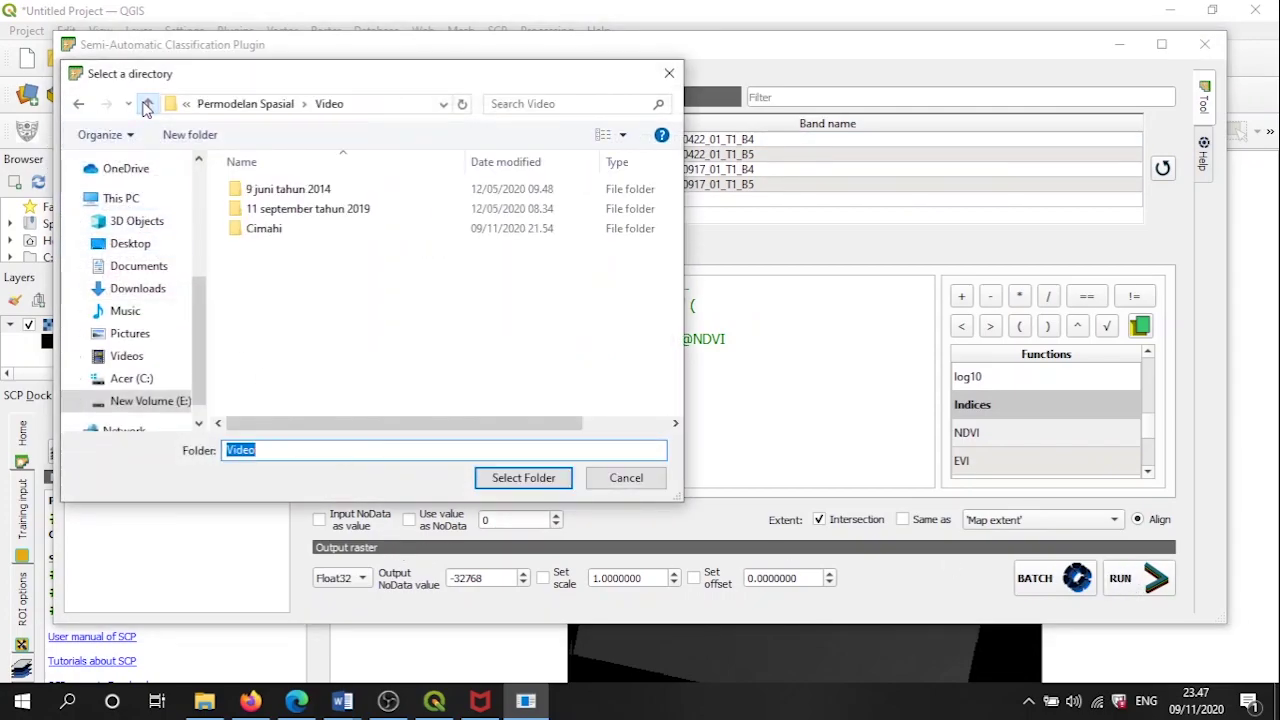
pyautogui.click(362, 452)
pyautogui.rightClick(380, 350)
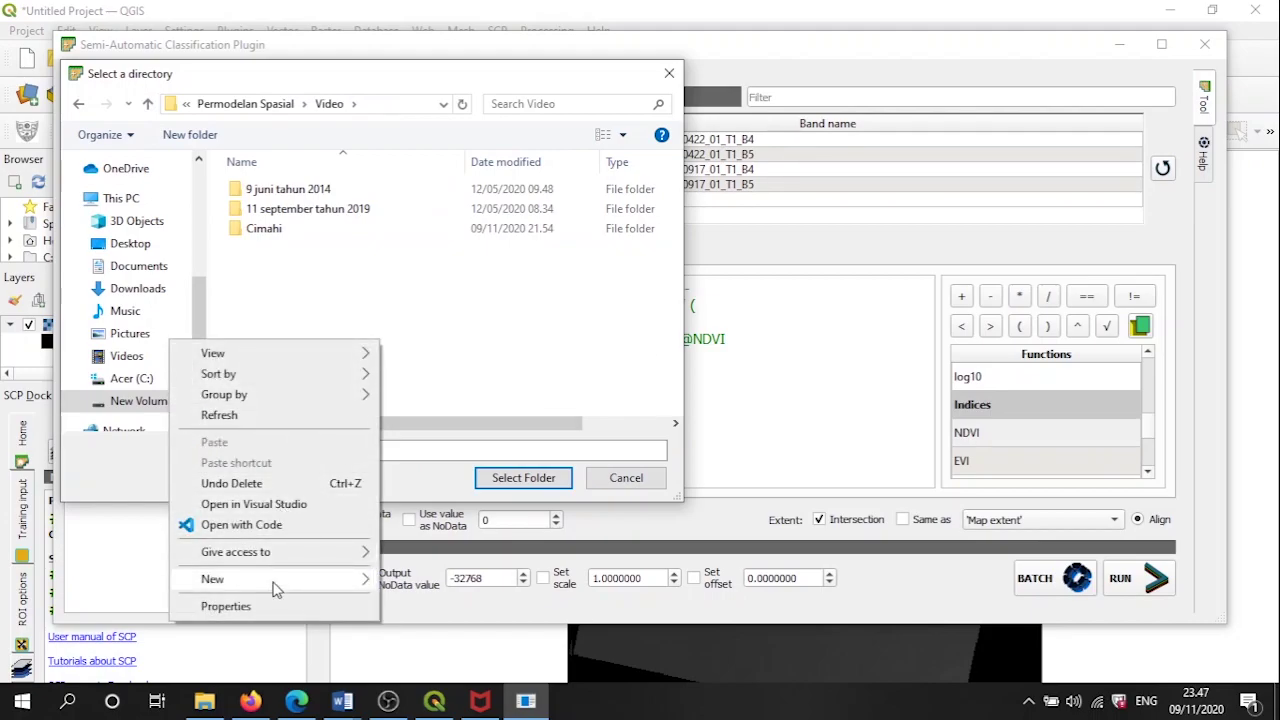
pyautogui.moveTo(276, 590)
pyautogui.click(518, 364)
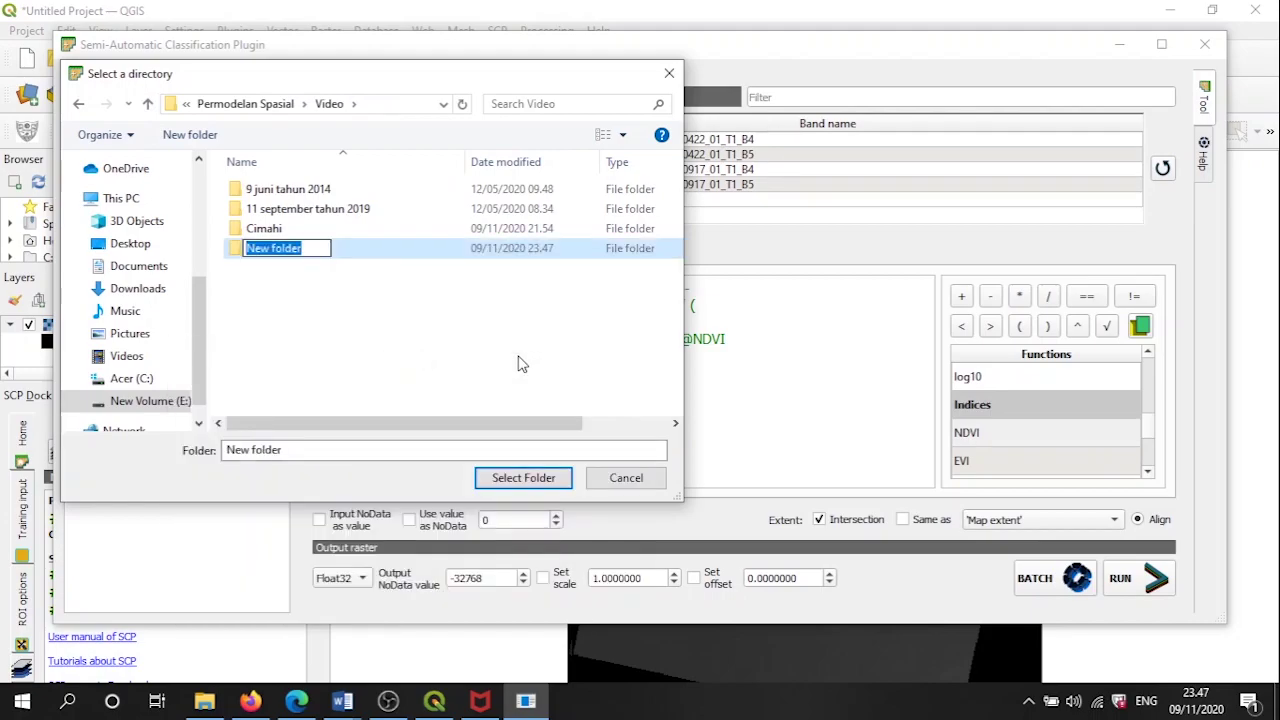
pyautogui.write('NDVI')
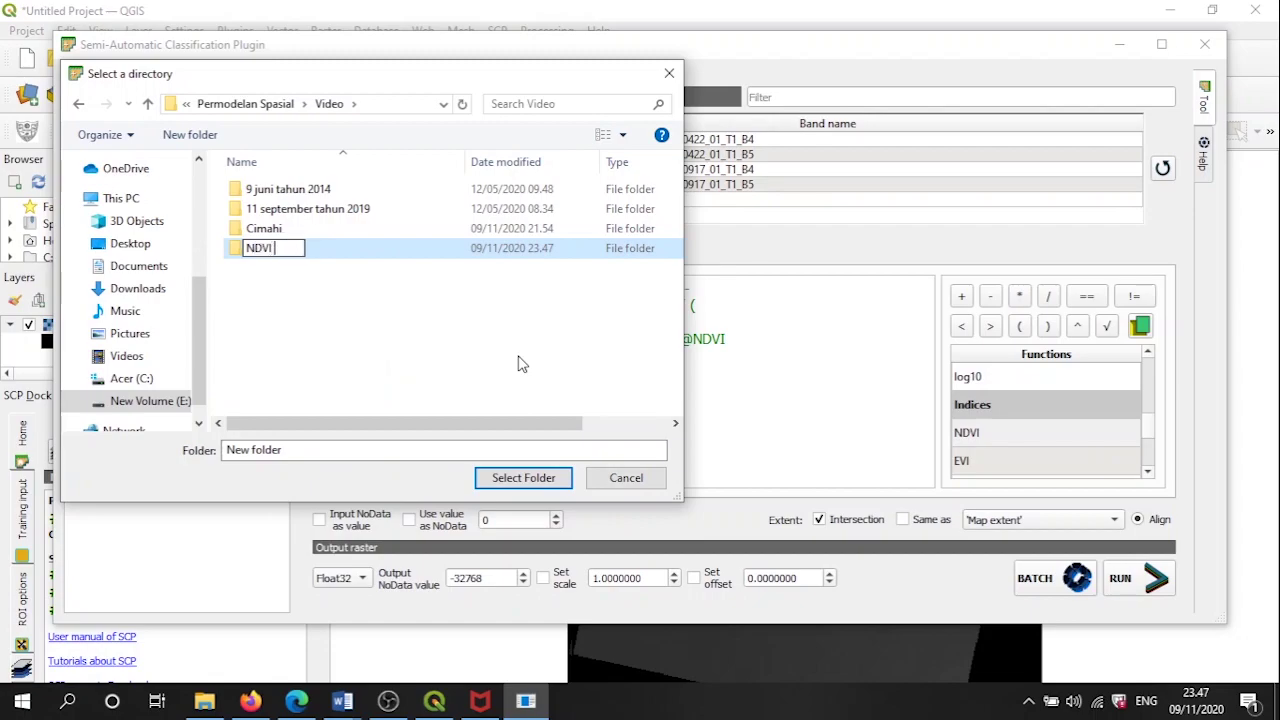
pyautogui.write(' 2014')
pyautogui.click(423, 255)
pyautogui.click(551, 477)
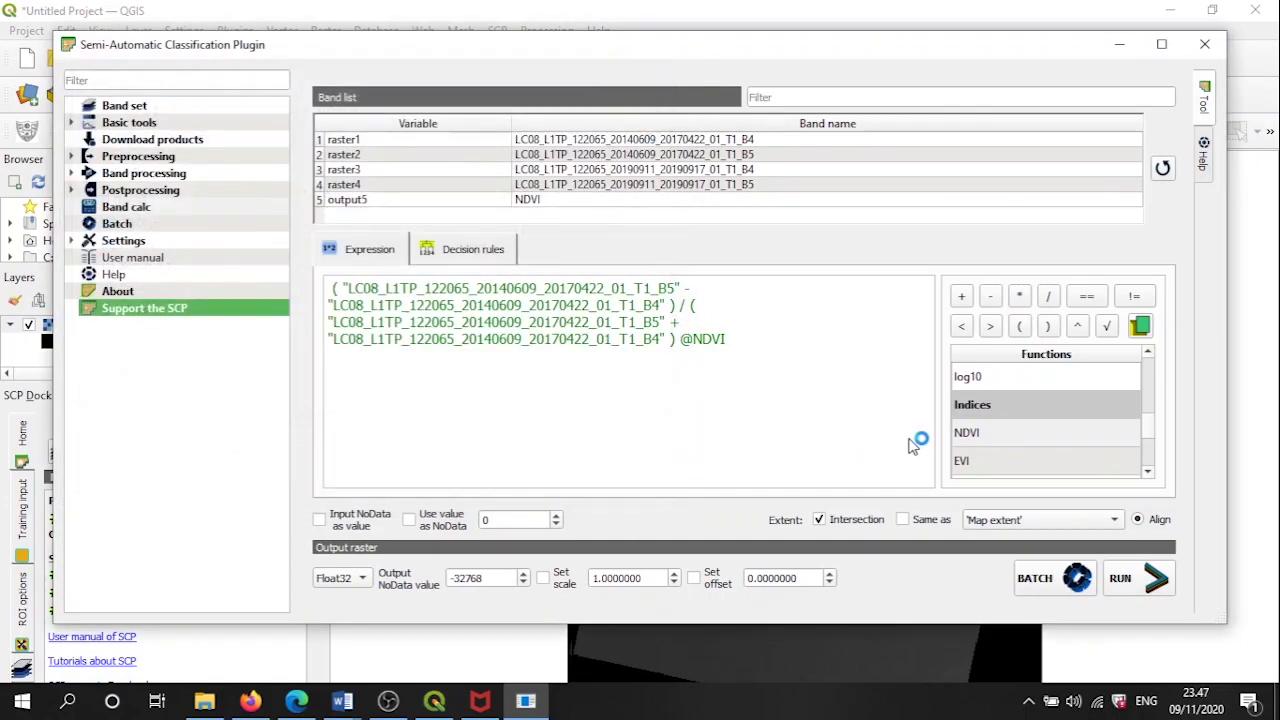
# Minimize the Semi-Automatic Classification Plugin window and close the SCP Dock in the main QGIS window
pyautogui.click(1120, 45)
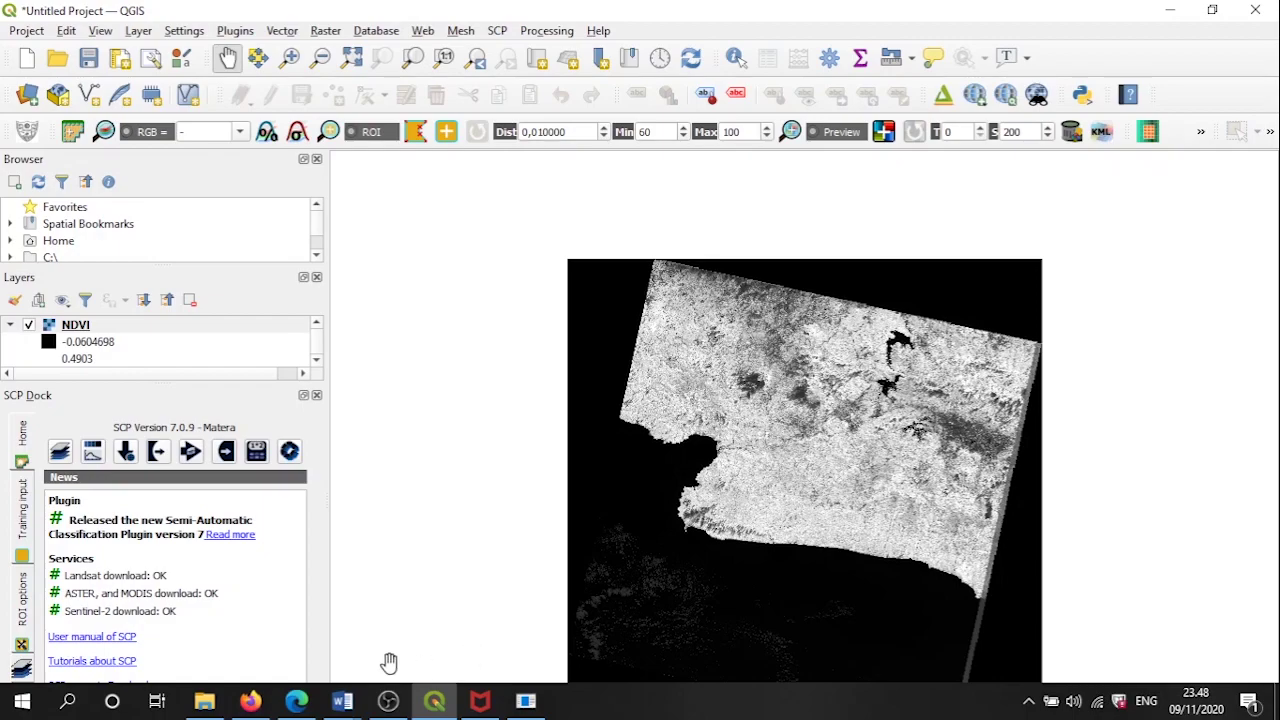
pyautogui.click(318, 396)
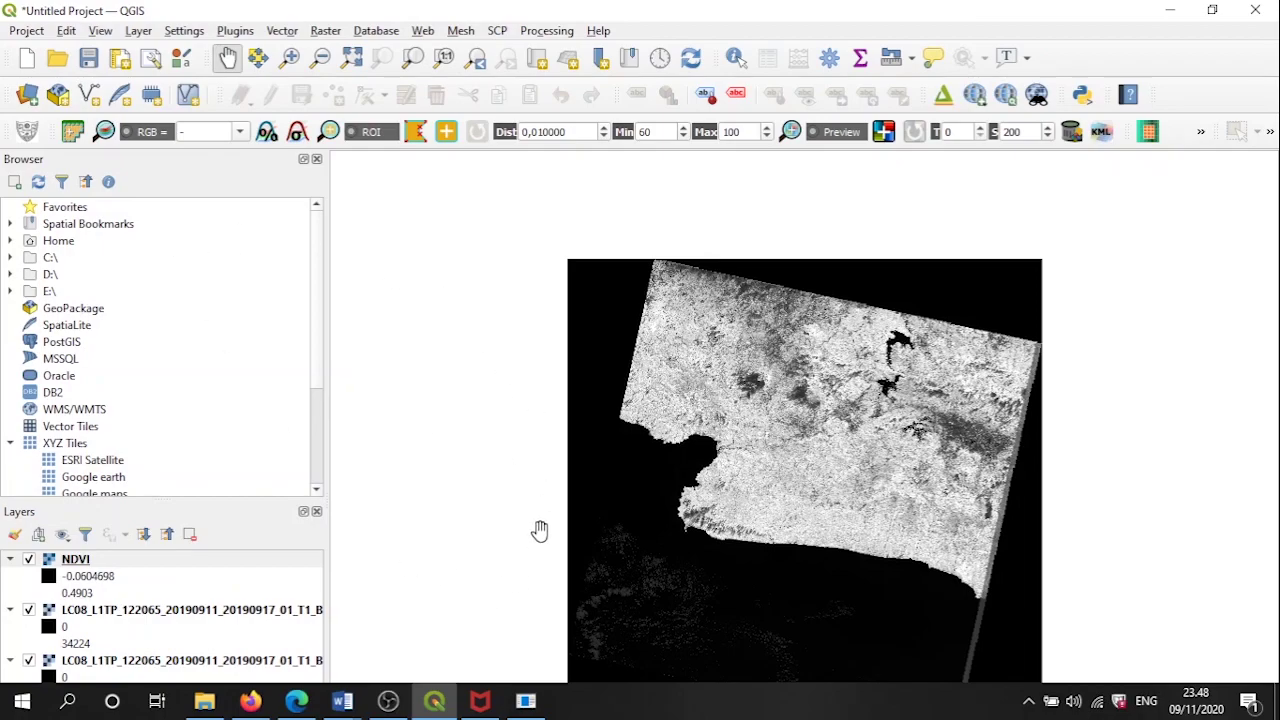
# Return to Band calc and replace the finished 2014 expression with a fresh predefined NDVI index formula
pyautogui.click(525, 700)
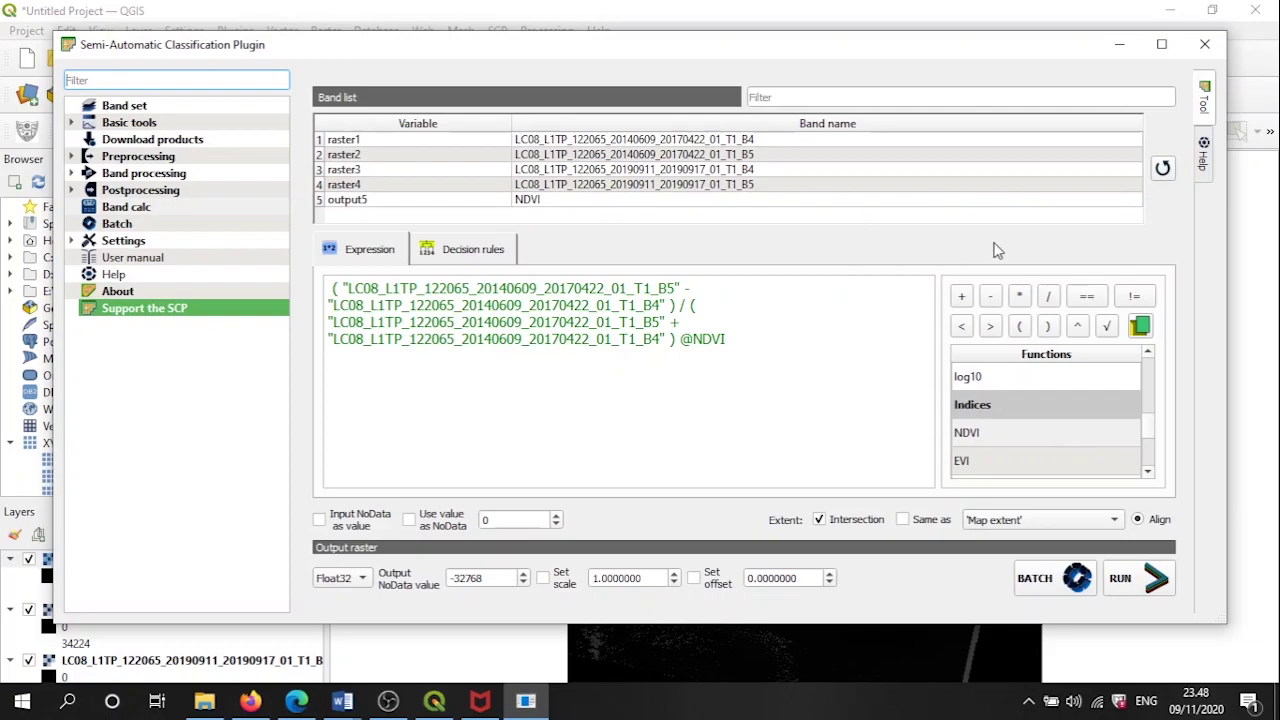
pyautogui.moveTo(727, 340); pyautogui.dragTo(422, 258)
pyautogui.press('Delete')
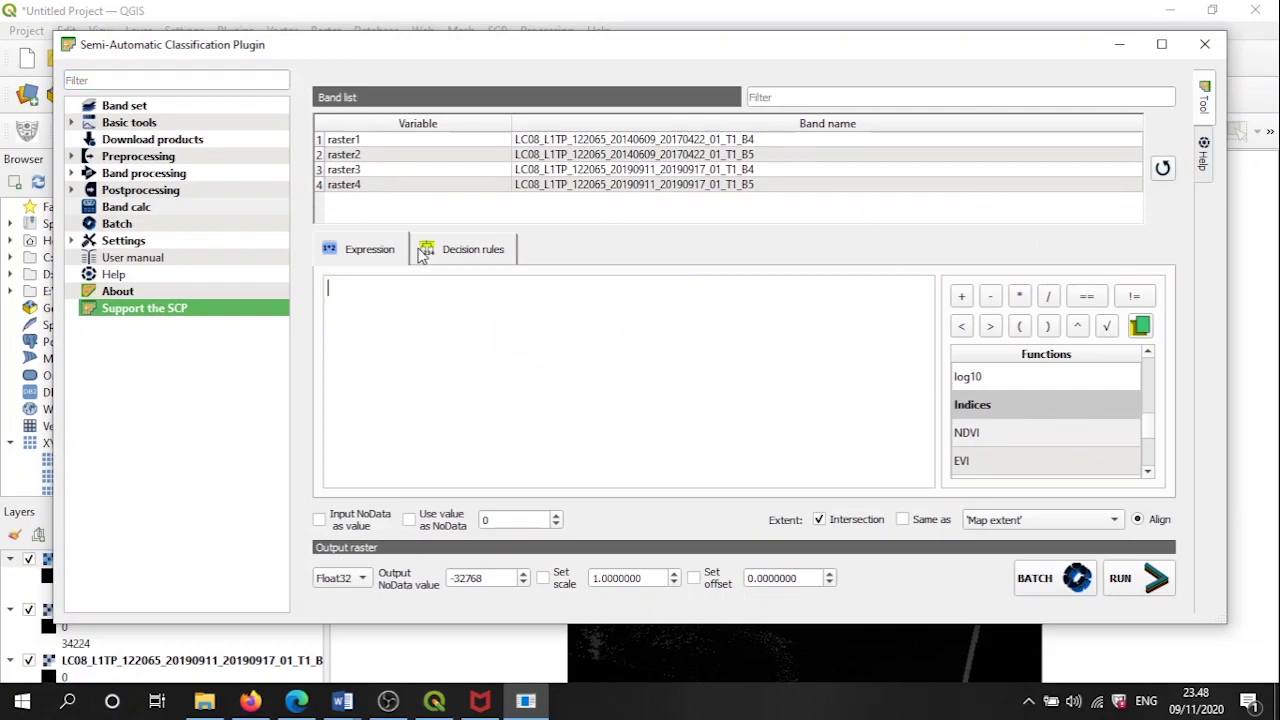
pyautogui.doubleClick(960, 436)
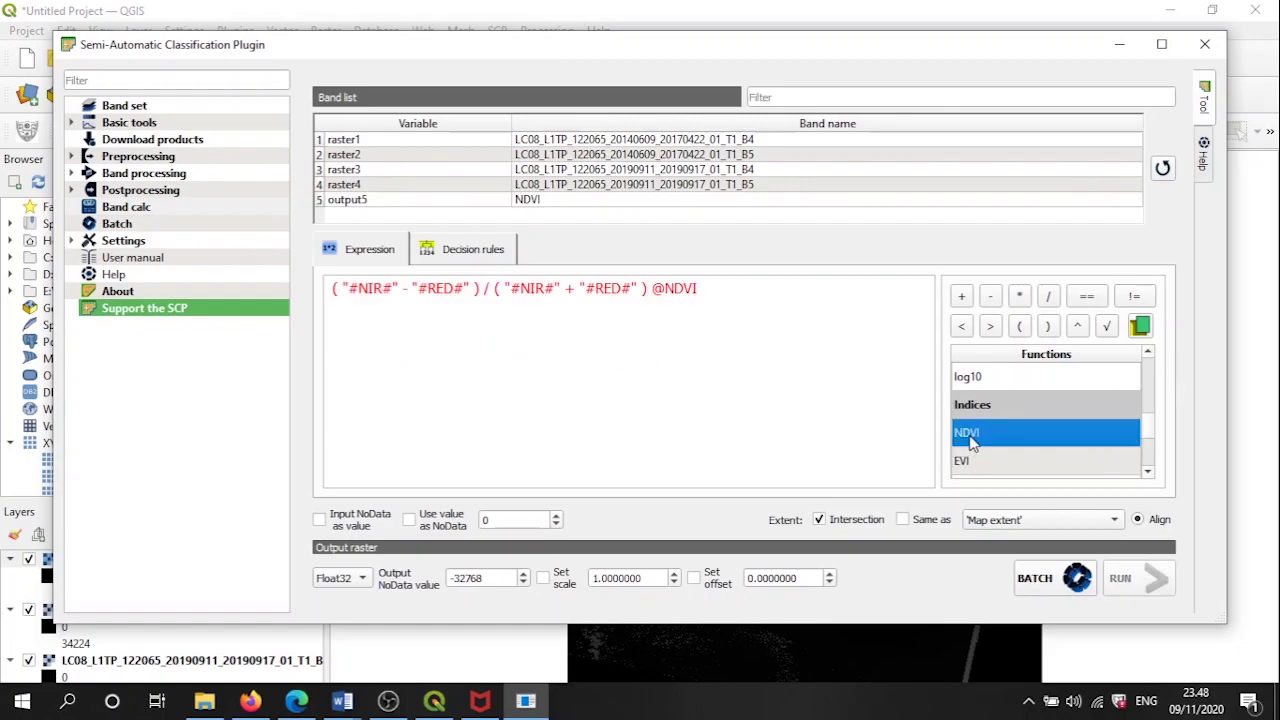
# Replace the "#NIR#" placeholder in the numerator with the 2019 near-infrared band LC08_L1TP_122065_20190911_20190917_01_T1_B5
pyautogui.click(397, 287)
pyautogui.press('BackSpace')
pyautogui.press('BackSpace')
pyautogui.press('BackSpace')
pyautogui.press('BackSpace')
pyautogui.press('BackSpace')
pyautogui.press('BackSpace')
pyautogui.press('BackSpace')
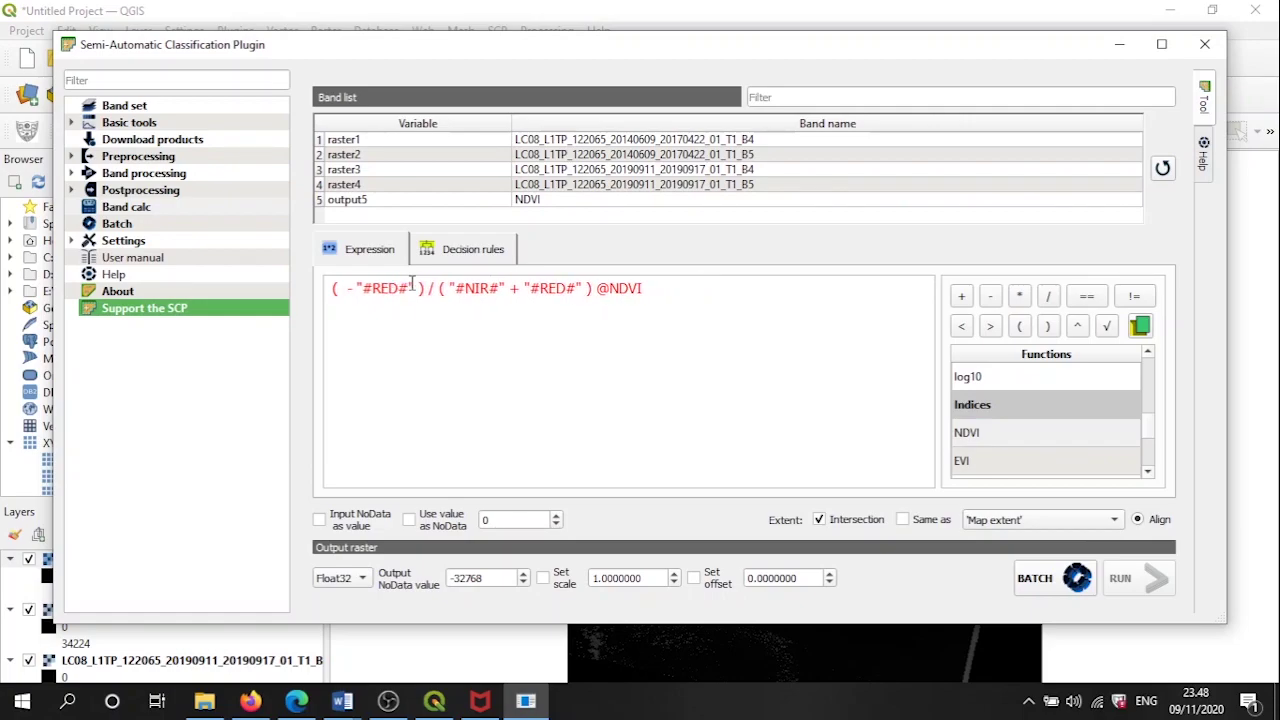
pyautogui.doubleClick(750, 186)
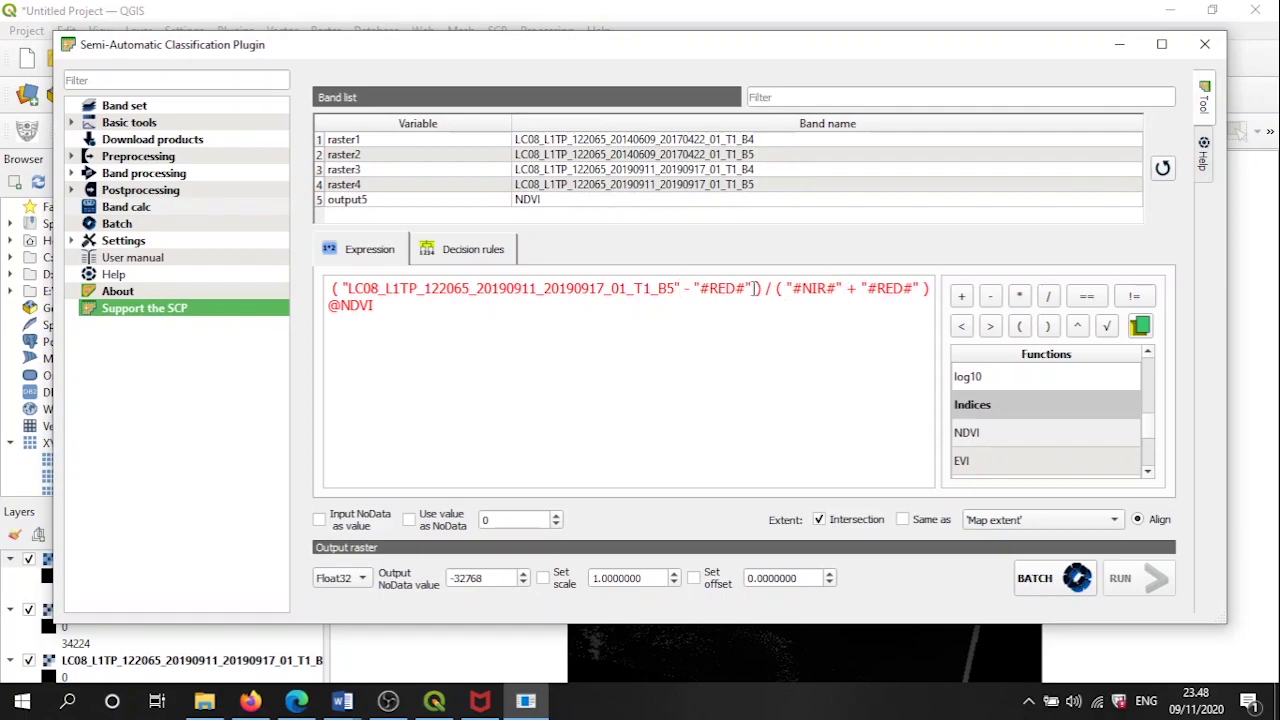
# Replace the "#RED#" placeholder in the numerator with the 2019 red band LC08_L1TP_122065_20190911_20190917_01_T1_B4
pyautogui.press('BackSpace')
pyautogui.press('BackSpace')
pyautogui.press('BackSpace')
pyautogui.press('BackSpace')
pyautogui.press('BackSpace')
pyautogui.press('BackSpace')
pyautogui.press('BackSpace')
pyautogui.press('BackSpace')
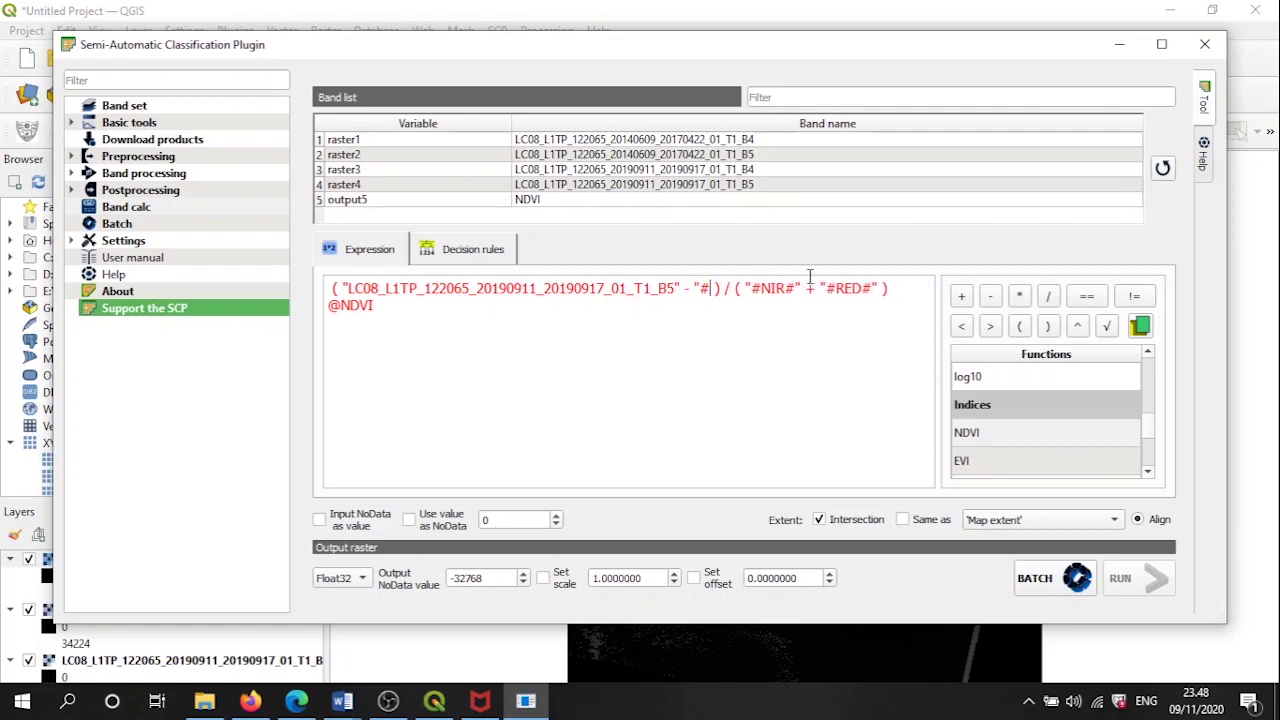
pyautogui.doubleClick(758, 169)
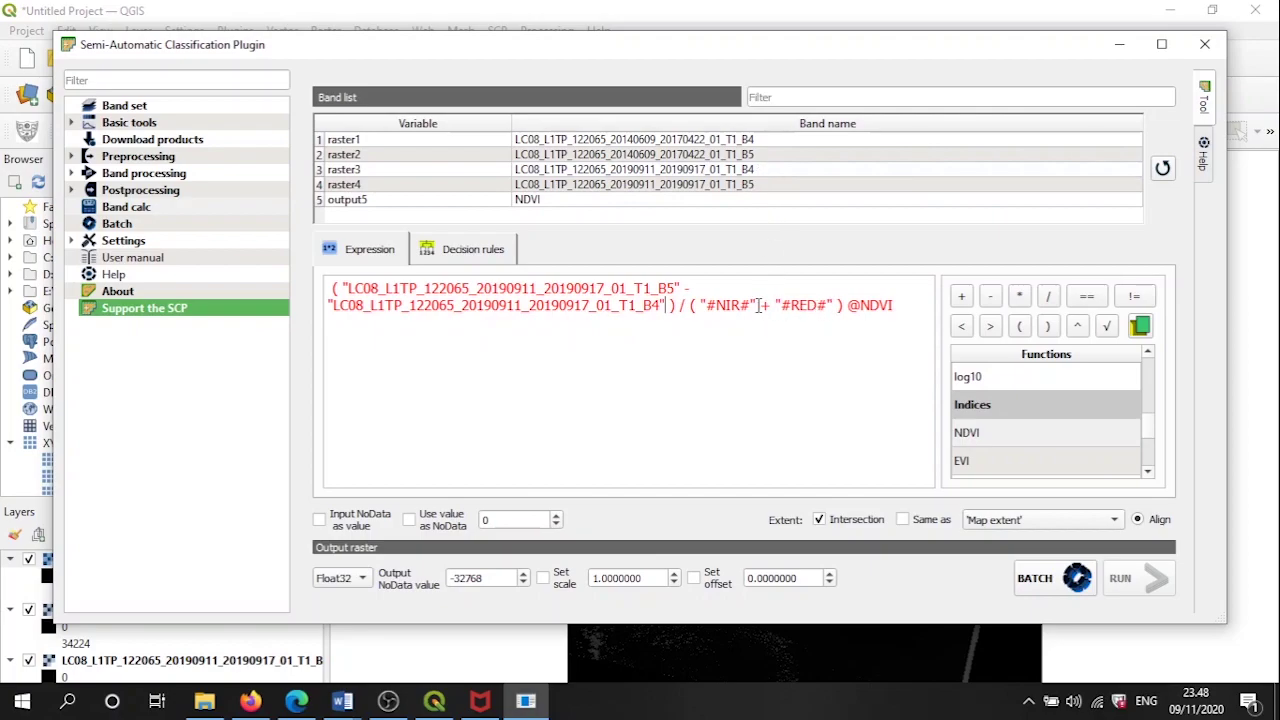
# Replace the "#NIR#" placeholder in the denominator with the 2019 near-infrared band LC08_L1TP_122065_20190911_20190917_01_T1_B5
pyautogui.press('BackSpace')
pyautogui.press('BackSpace')
pyautogui.press('BackSpace')
pyautogui.press('BackSpace')
pyautogui.press('BackSpace')
pyautogui.press('BackSpace')
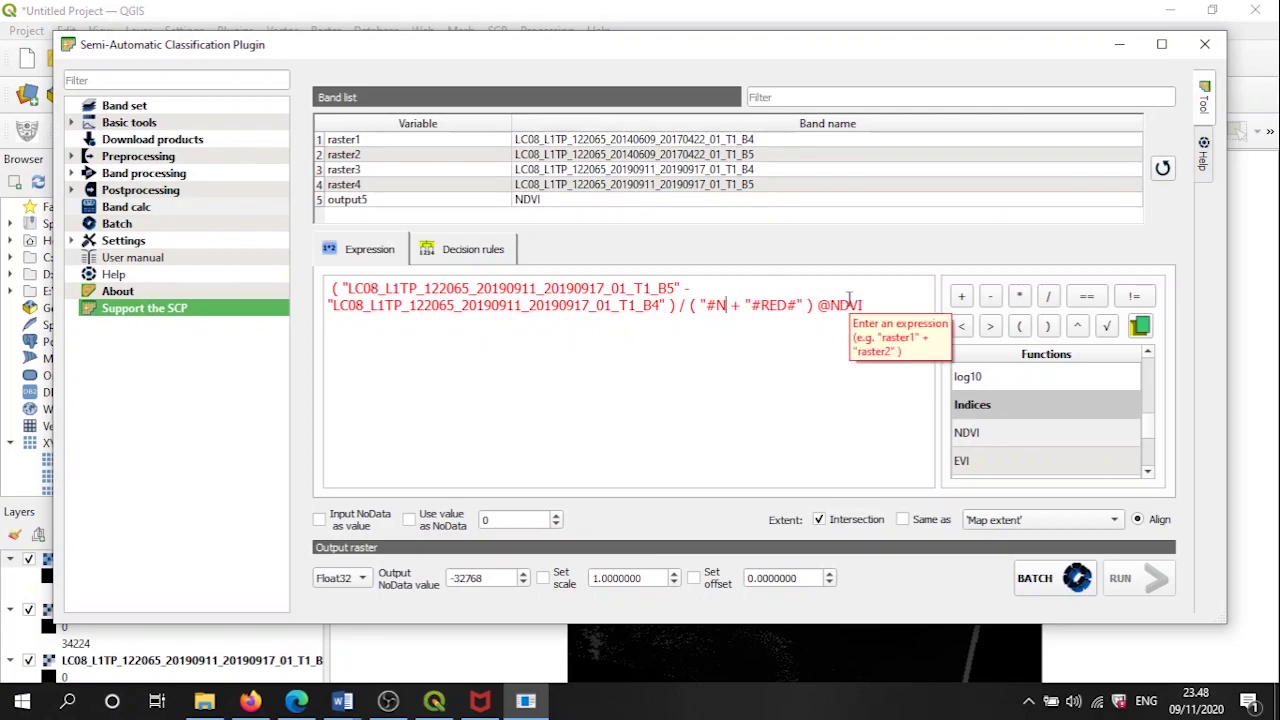
pyautogui.press('BackSpace')
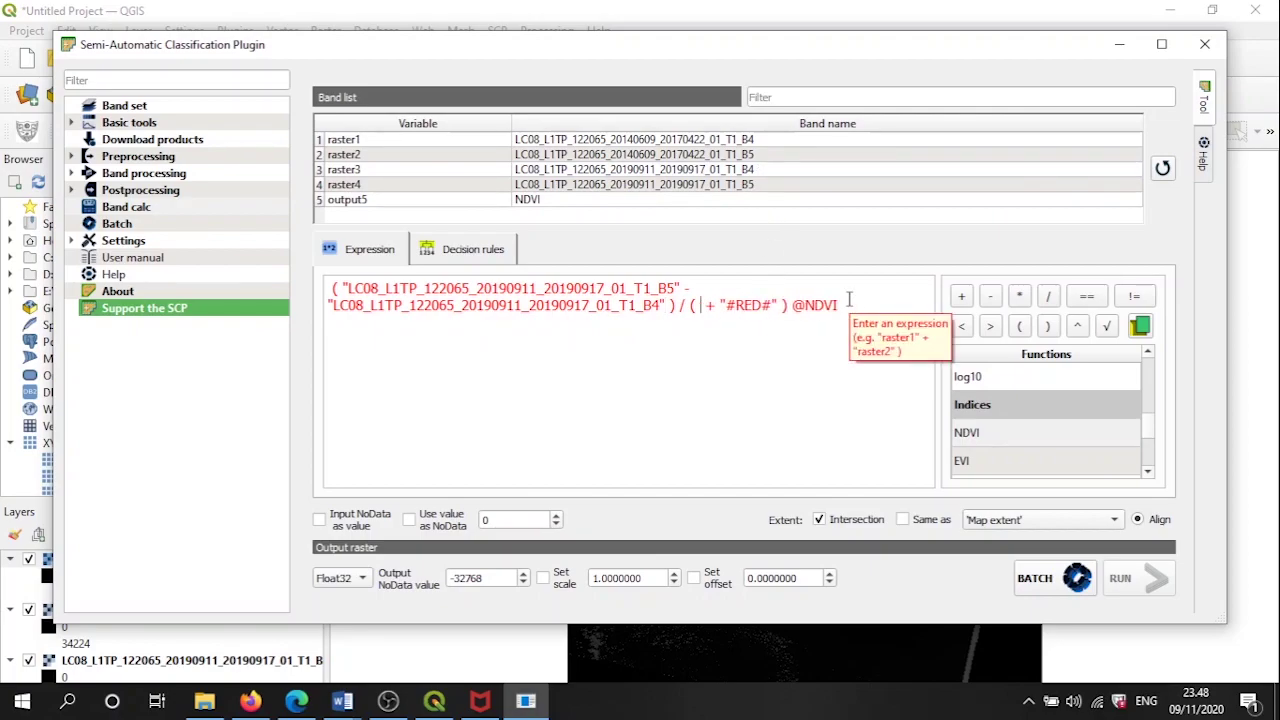
pyautogui.doubleClick(748, 185)
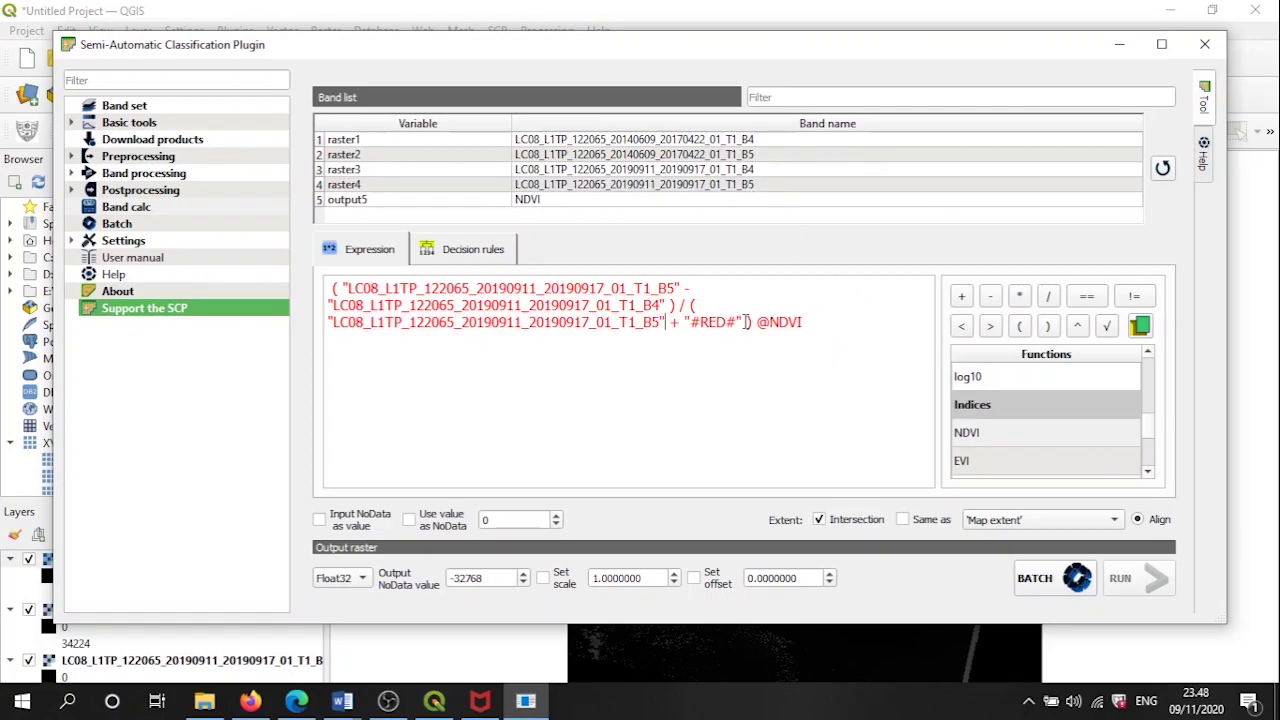
# Replace the "#RED#" placeholder in the denominator with the 2019 red band LC08_L1TP_122065_20190911_20190917_01_T1_B4
pyautogui.press('BackSpace')
pyautogui.press('BackSpace')
pyautogui.press('BackSpace')
pyautogui.press('BackSpace')
pyautogui.press('BackSpace')
pyautogui.press('BackSpace')
pyautogui.press('BackSpace')
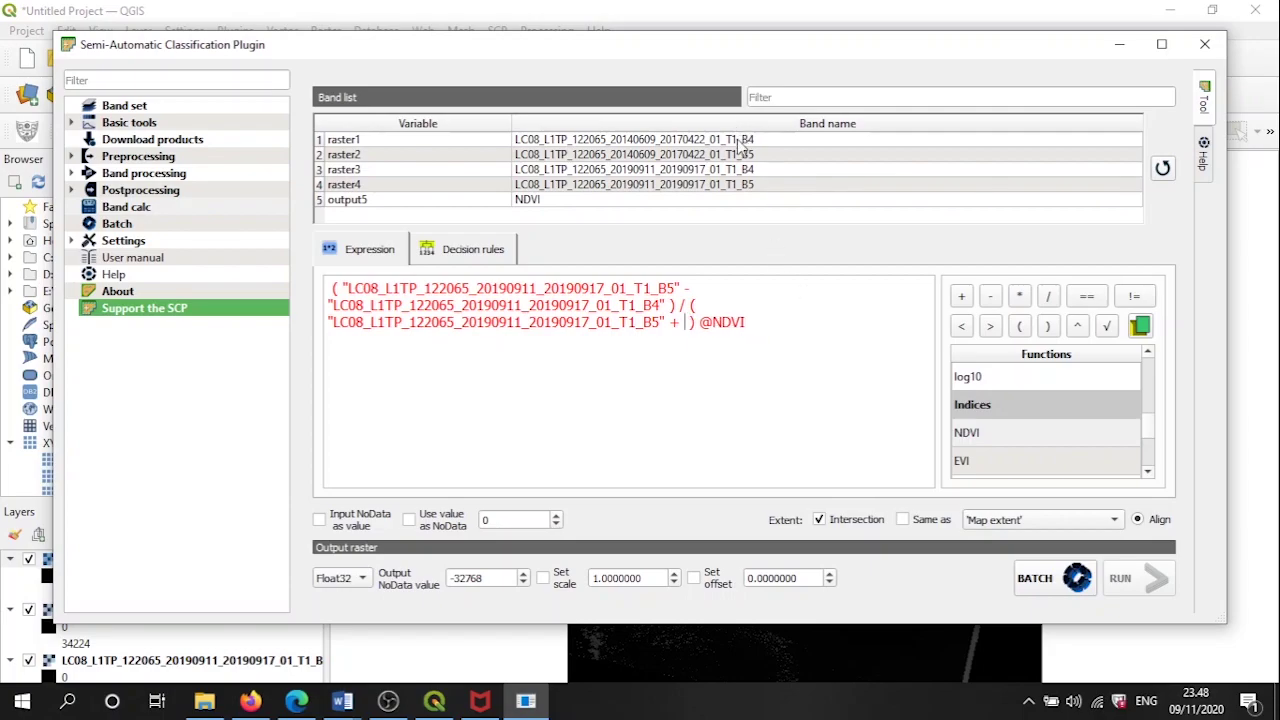
pyautogui.doubleClick(741, 169)
# Run the 2019 NDVI calculation with its output saved to a new folder named "NDVI 2019" inside the Video folder
pyautogui.click(1119, 586)
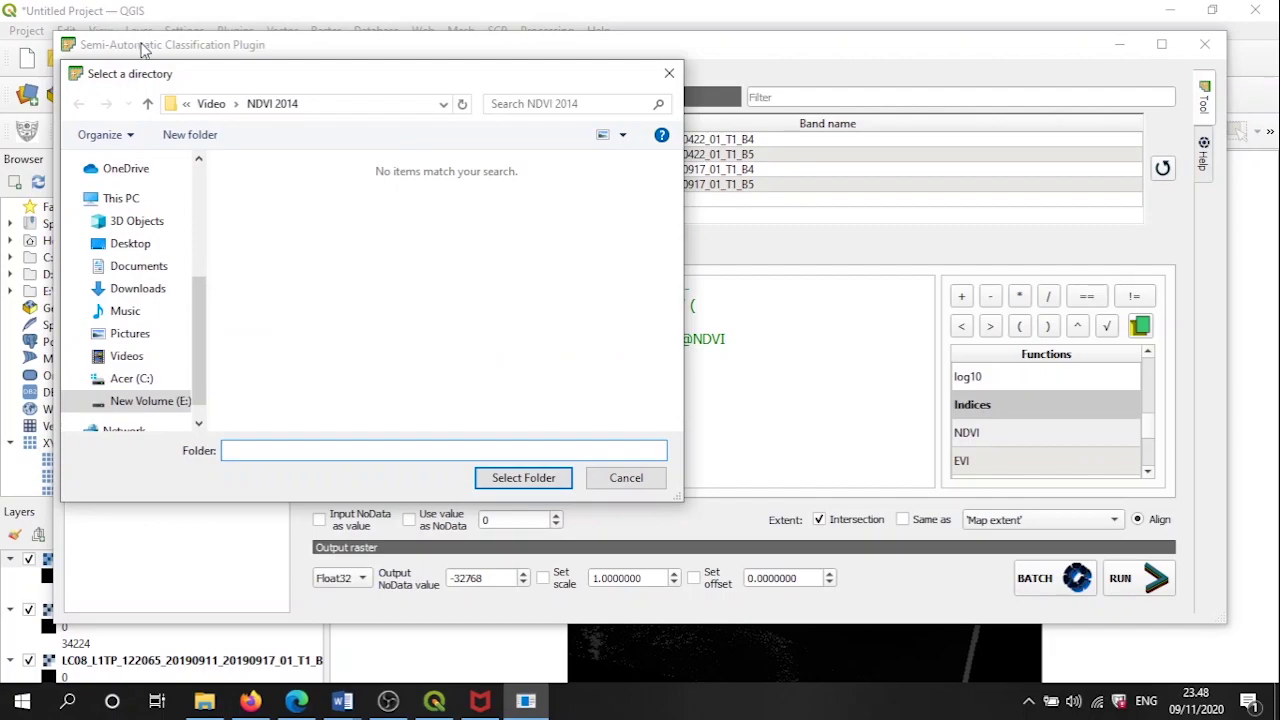
pyautogui.click(147, 103)
pyautogui.rightClick(364, 323)
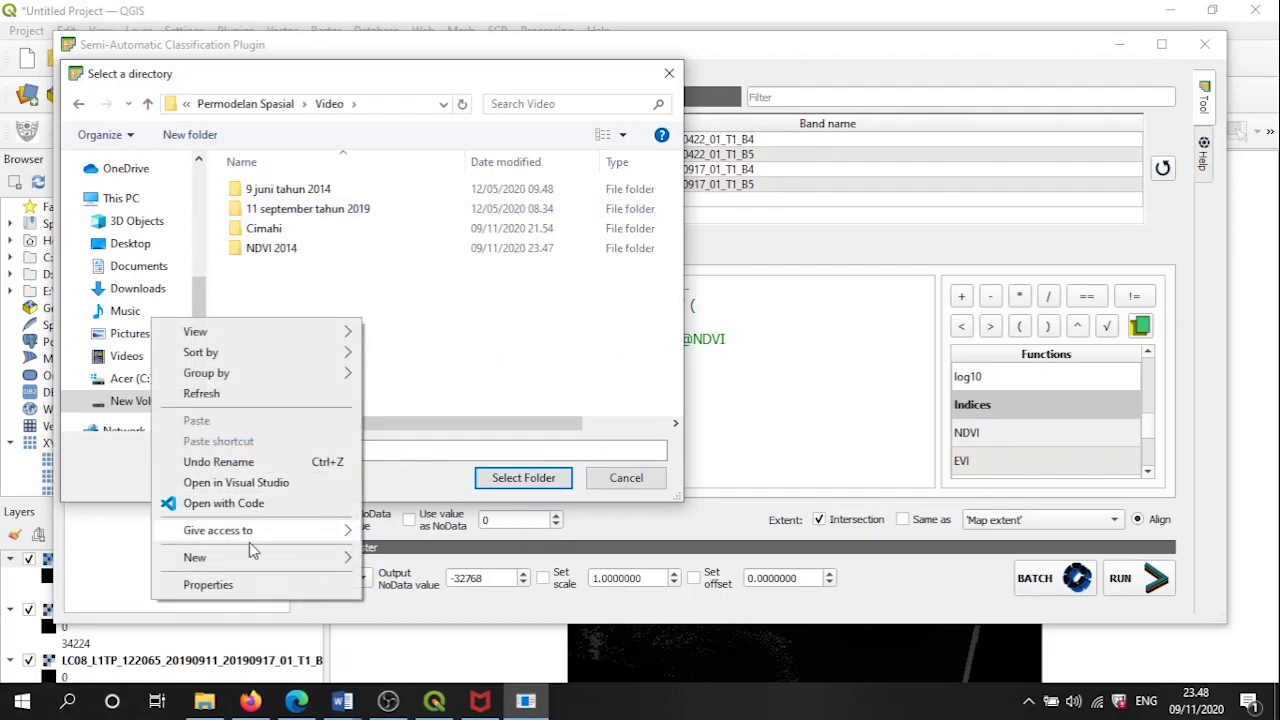
pyautogui.moveTo(252, 555)
pyautogui.click(405, 344)
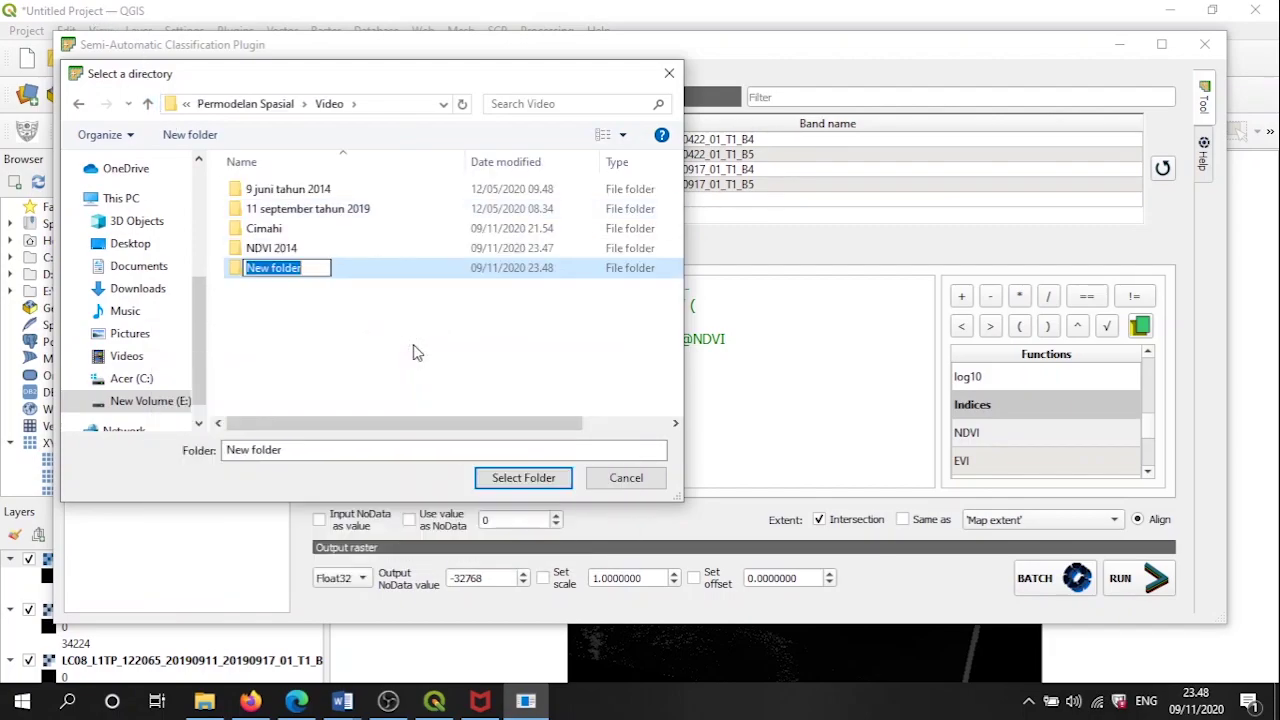
pyautogui.write('NDVI 2020')
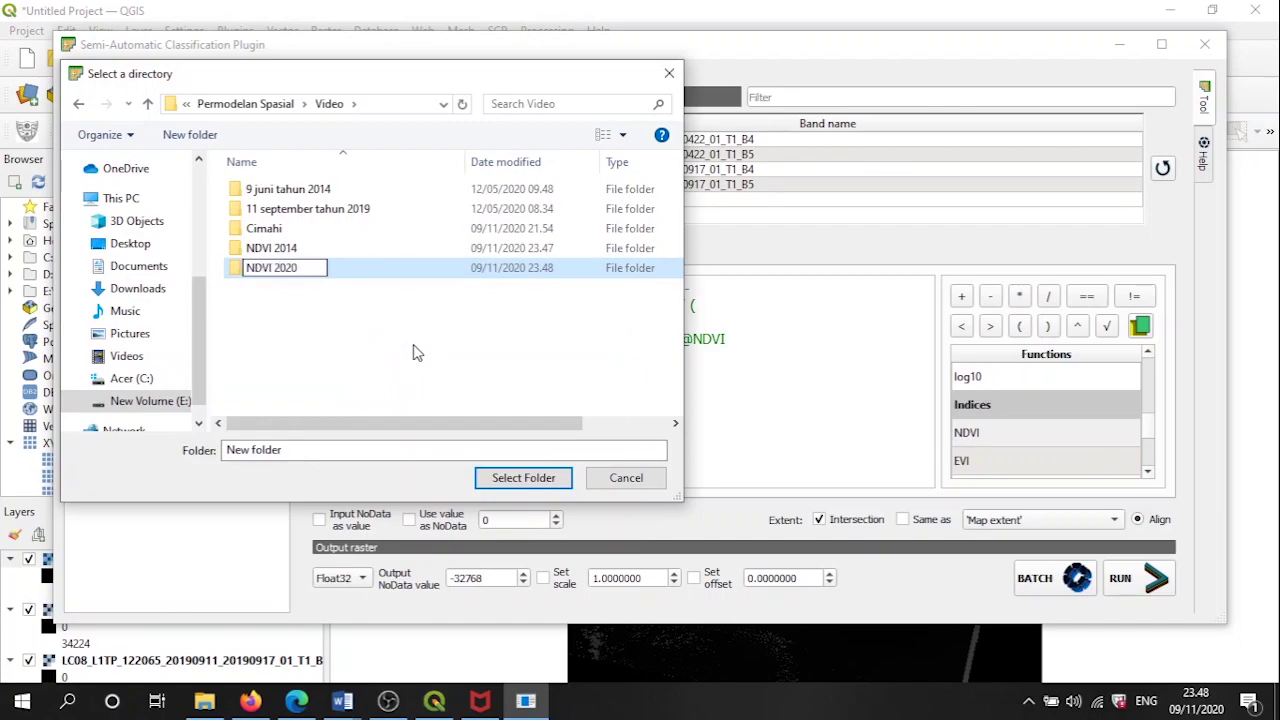
pyautogui.press('BackSpace')
pyautogui.press('BackSpace')
pyautogui.write('19')
pyautogui.click(346, 288)
pyautogui.click(334, 268)
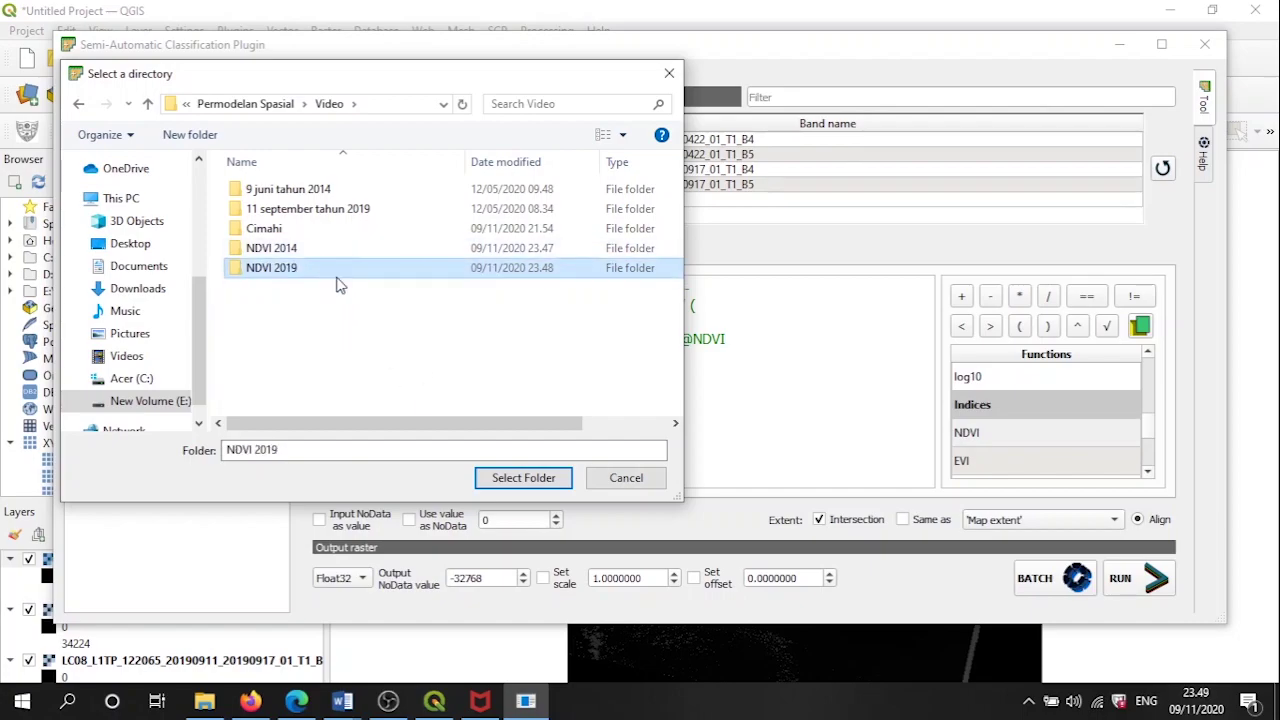
pyautogui.click(551, 480)
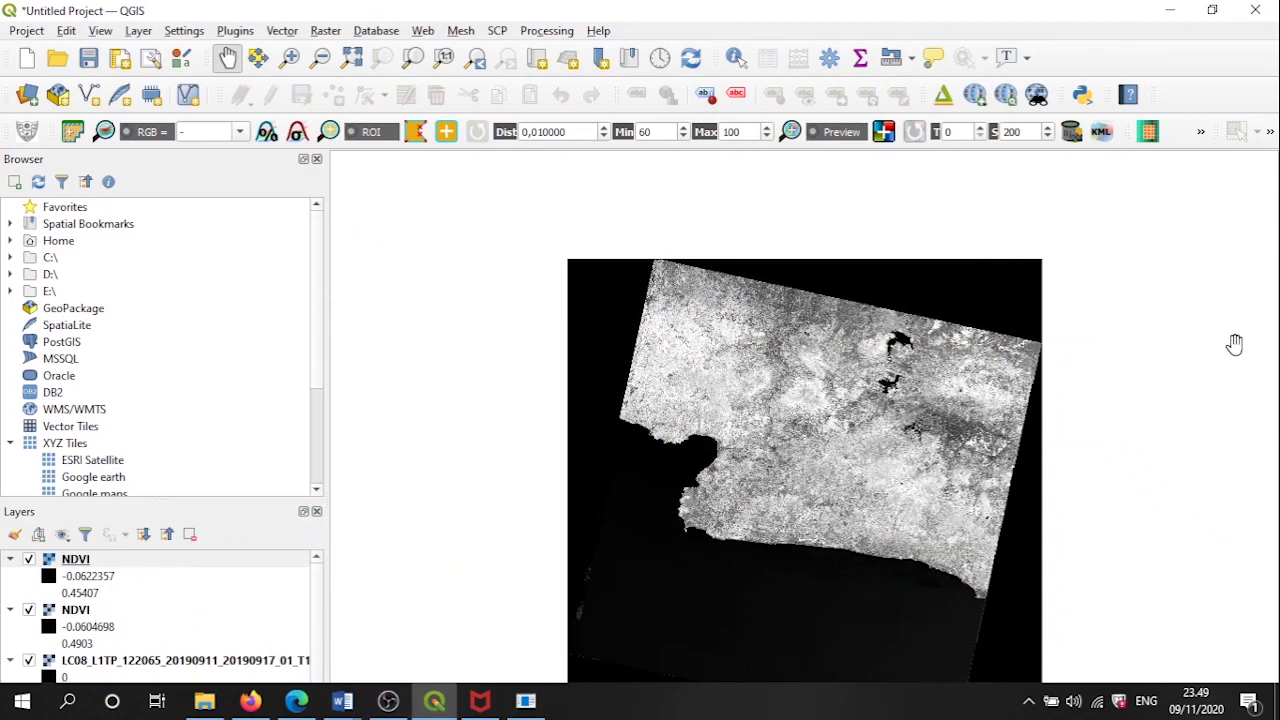
# Enlarge the layer list and rename the lower NDVI layer, calculated from the 2014 bands, as "NDVI 2014"
pyautogui.moveTo(698, 496); pyautogui.dragTo(694, 446)
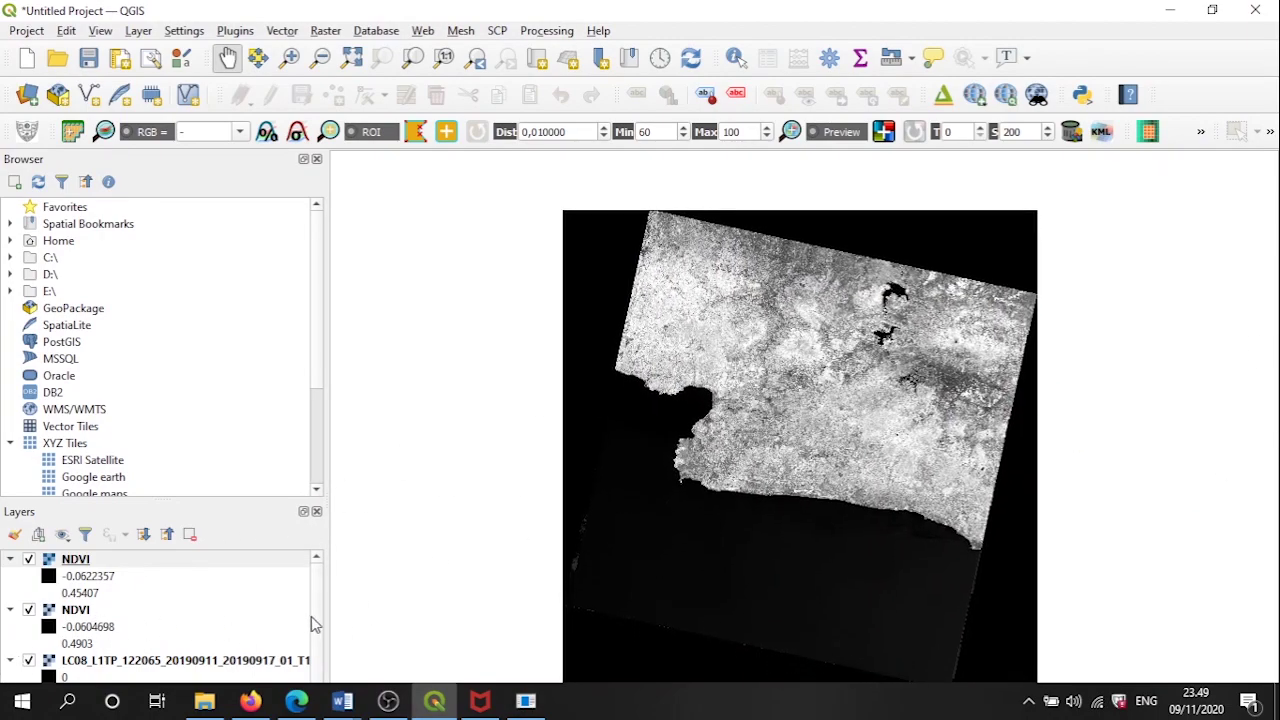
pyautogui.scroll(-1, 322, 620)
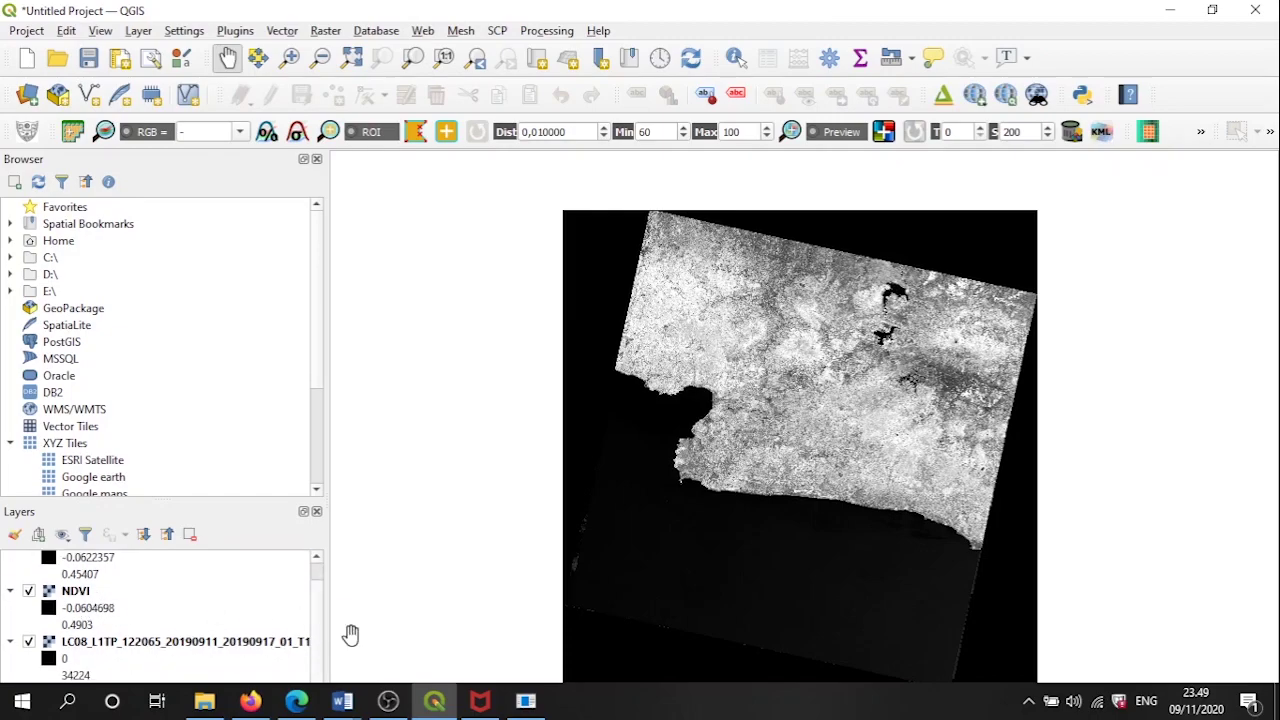
pyautogui.moveTo(264, 495); pyautogui.dragTo(275, 368)
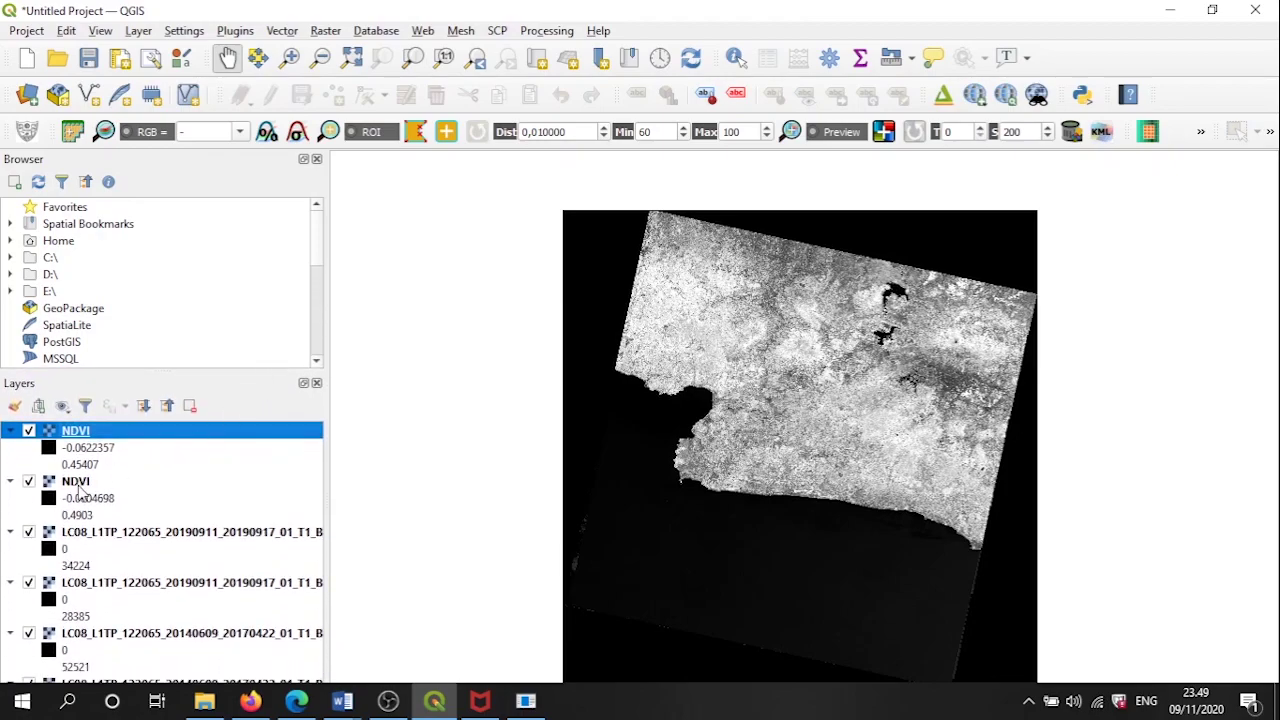
pyautogui.rightClick(82, 484)
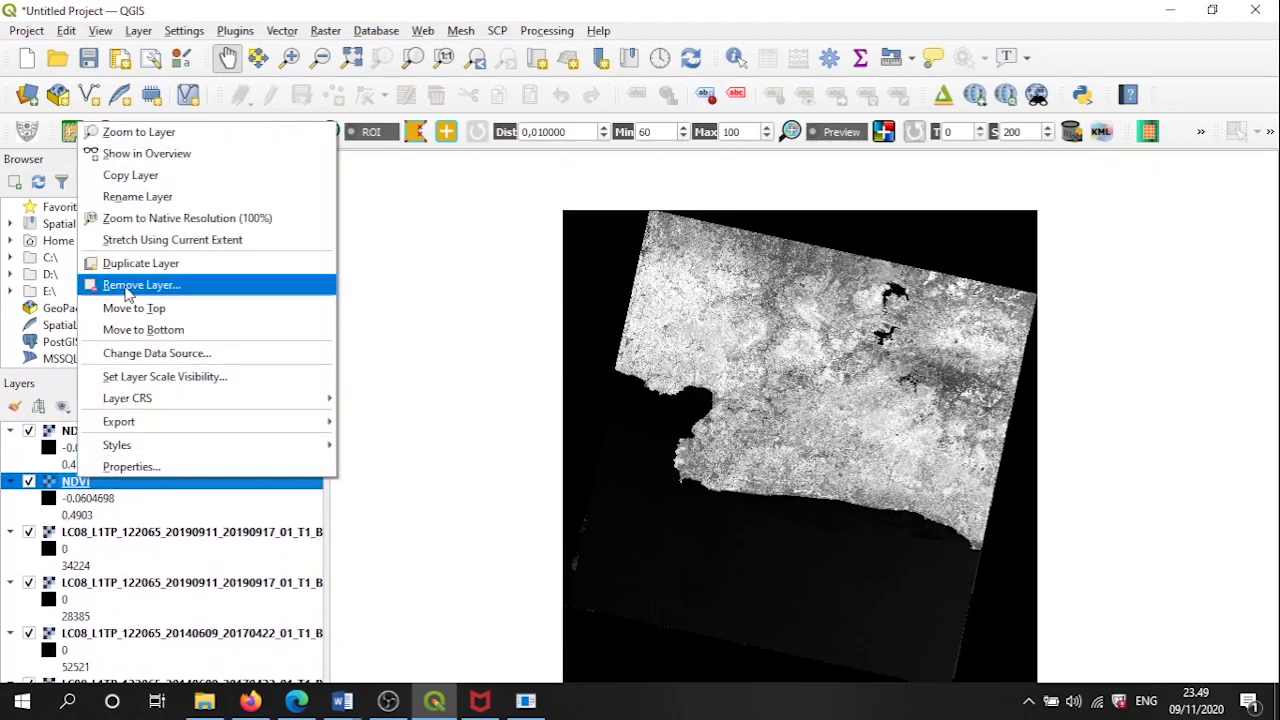
pyautogui.click(176, 197)
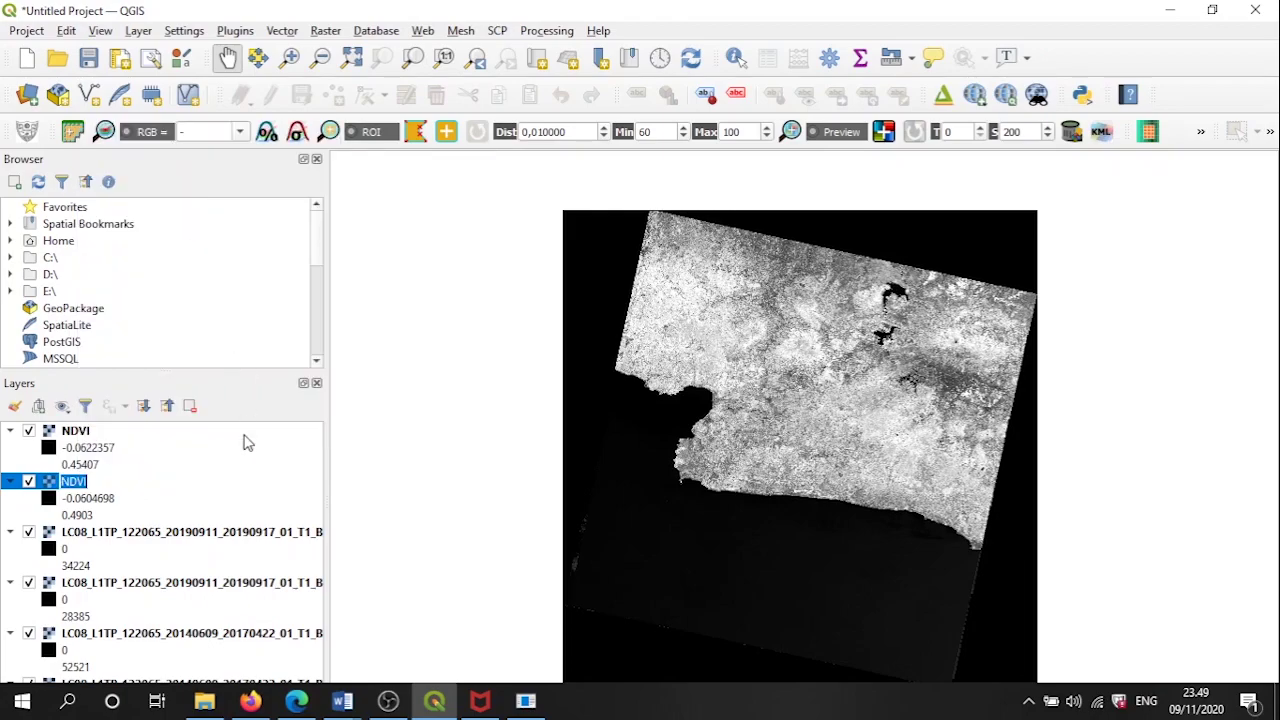
pyautogui.press('End')
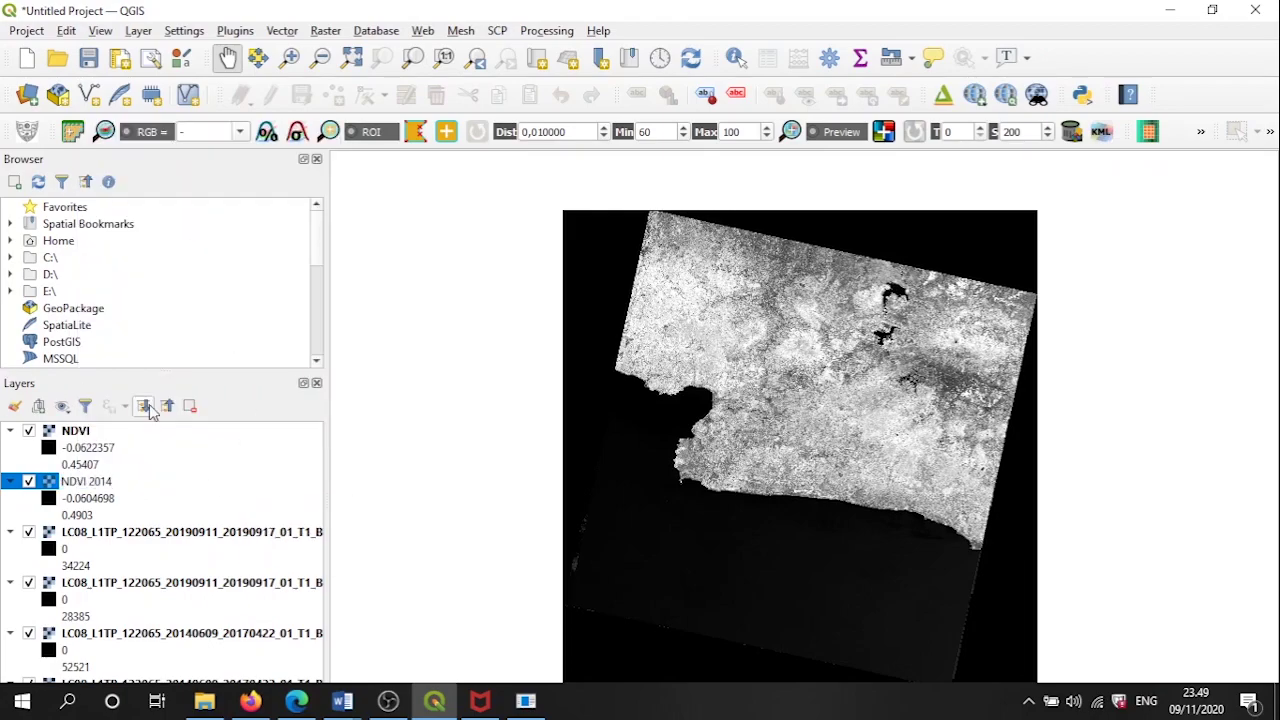
# Rename the uppermost NDVI layer, calculated from the 2019 bands, as "NDVI 2019"
pyautogui.click(86, 439)
pyautogui.rightClick(86, 439)
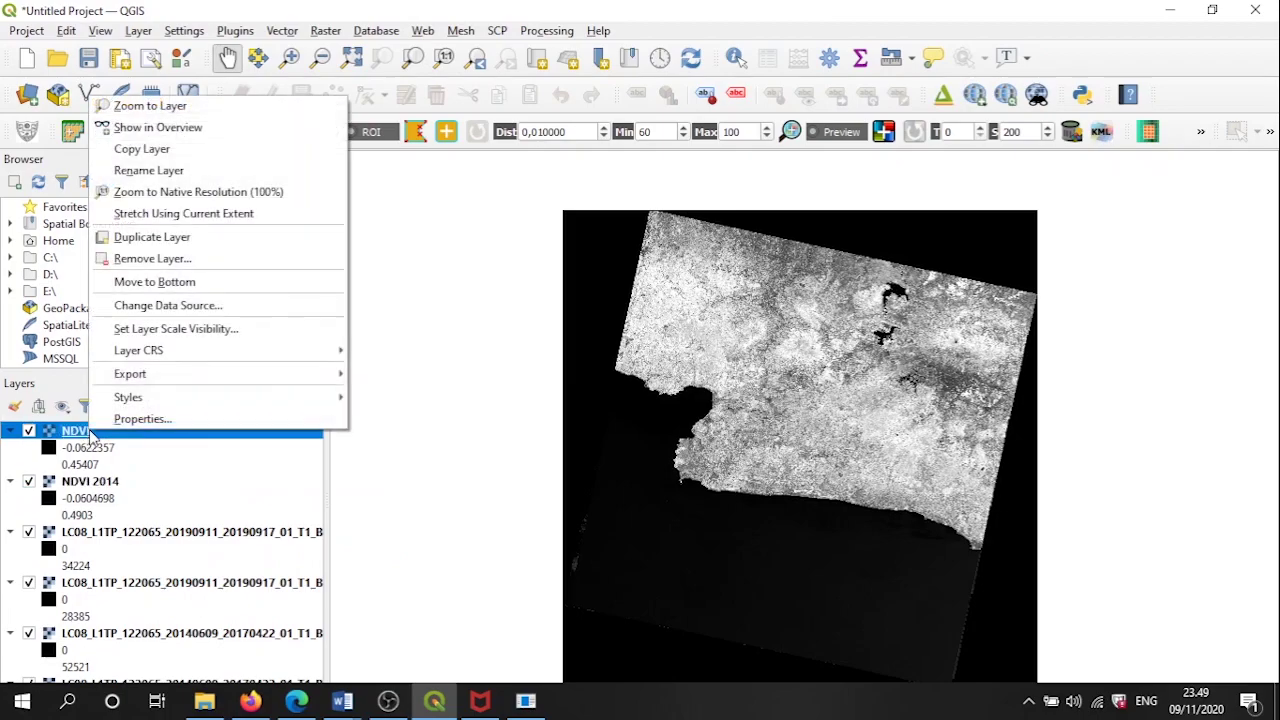
pyautogui.click(176, 172)
pyautogui.press('End')
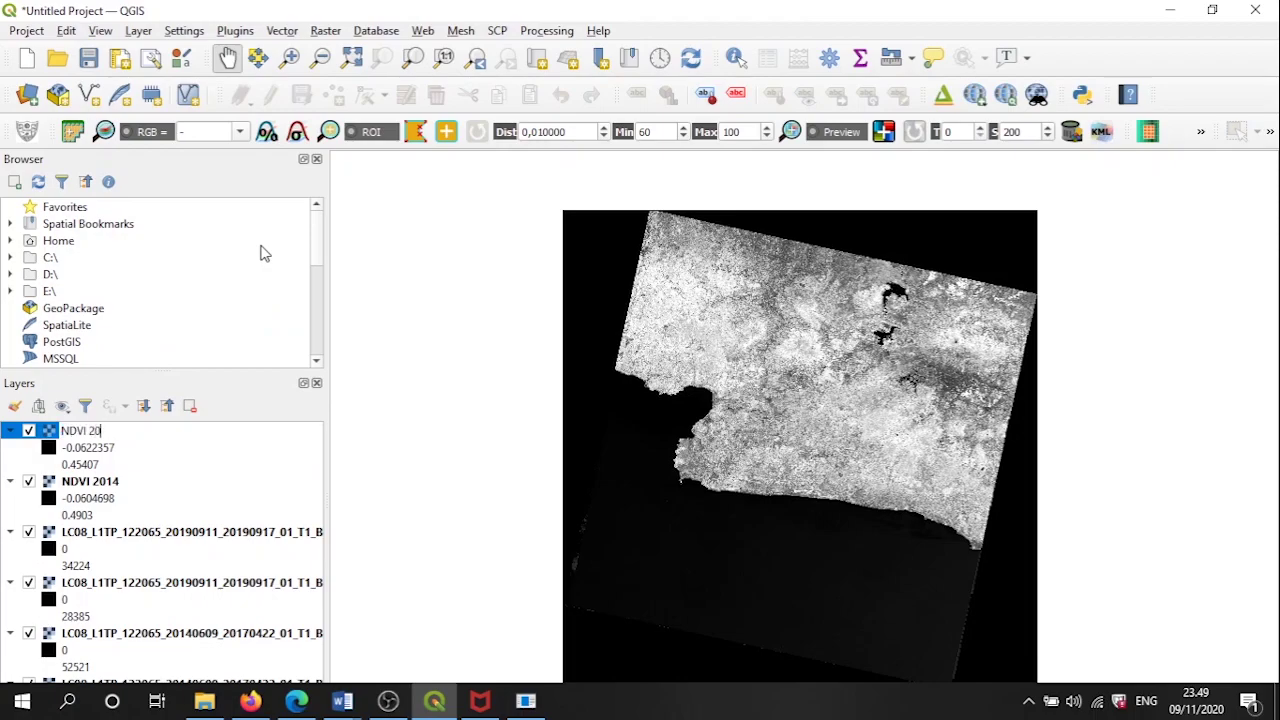
pyautogui.click(8, 466)
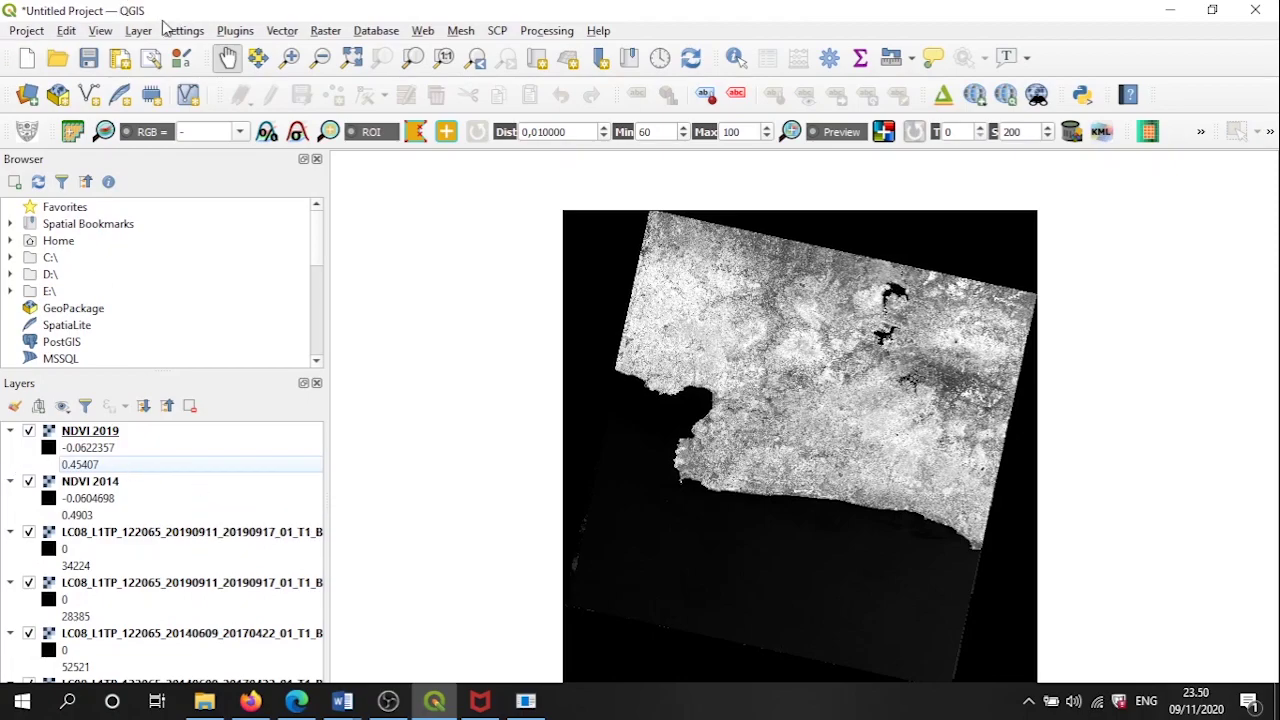
# Search the processing algorithms for "raster cal" and open the Raster calculator from the Raster analysis group
pyautogui.moveTo(801, 393); pyautogui.dragTo(792, 361)
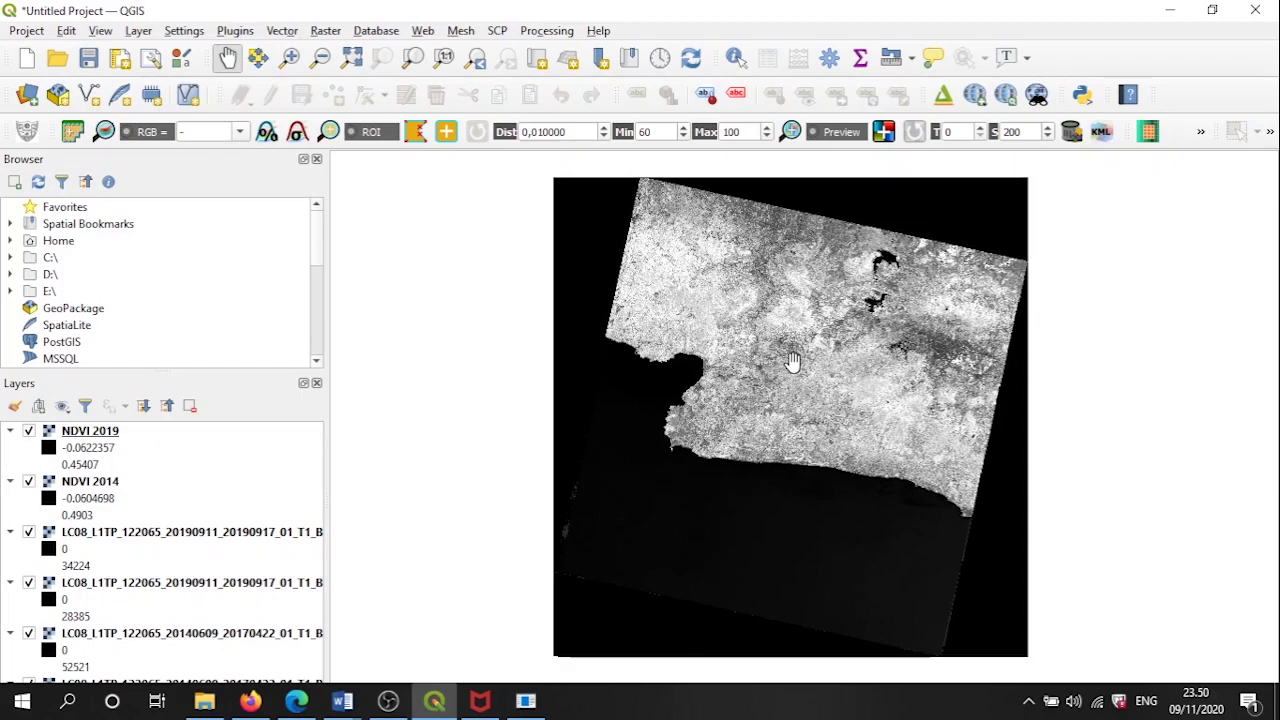
pyautogui.click(558, 32)
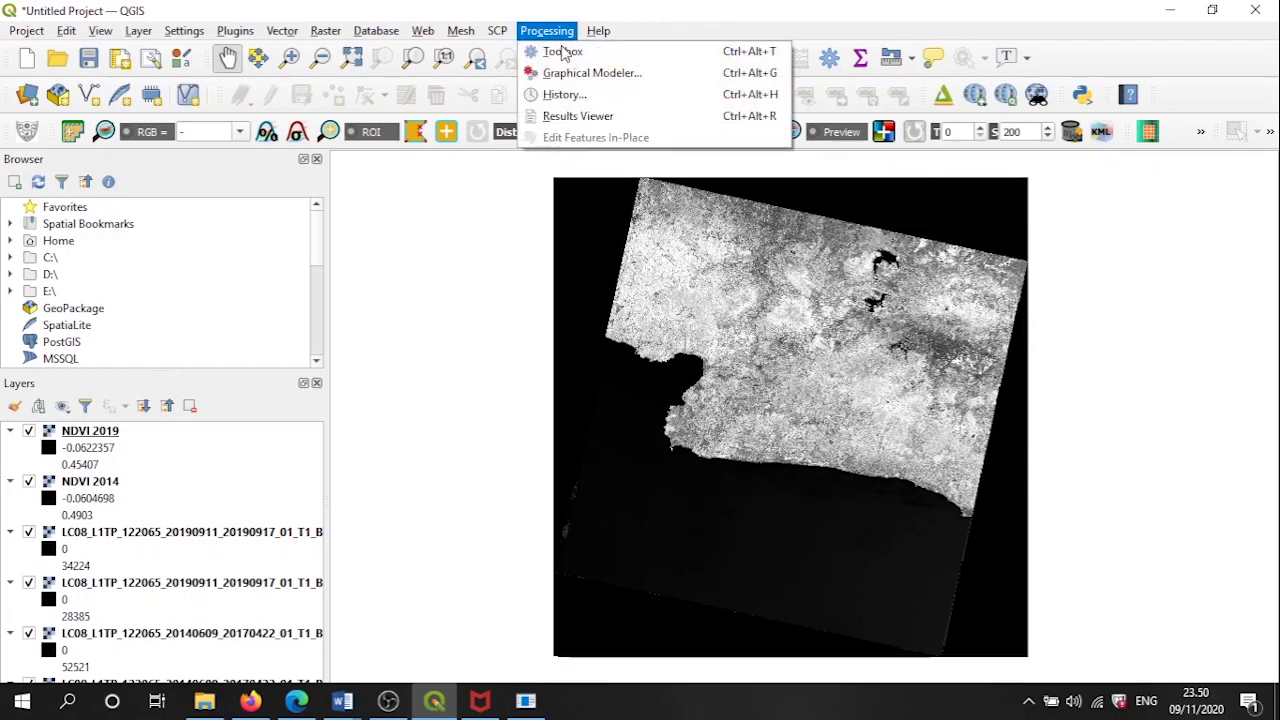
pyautogui.click(563, 52)
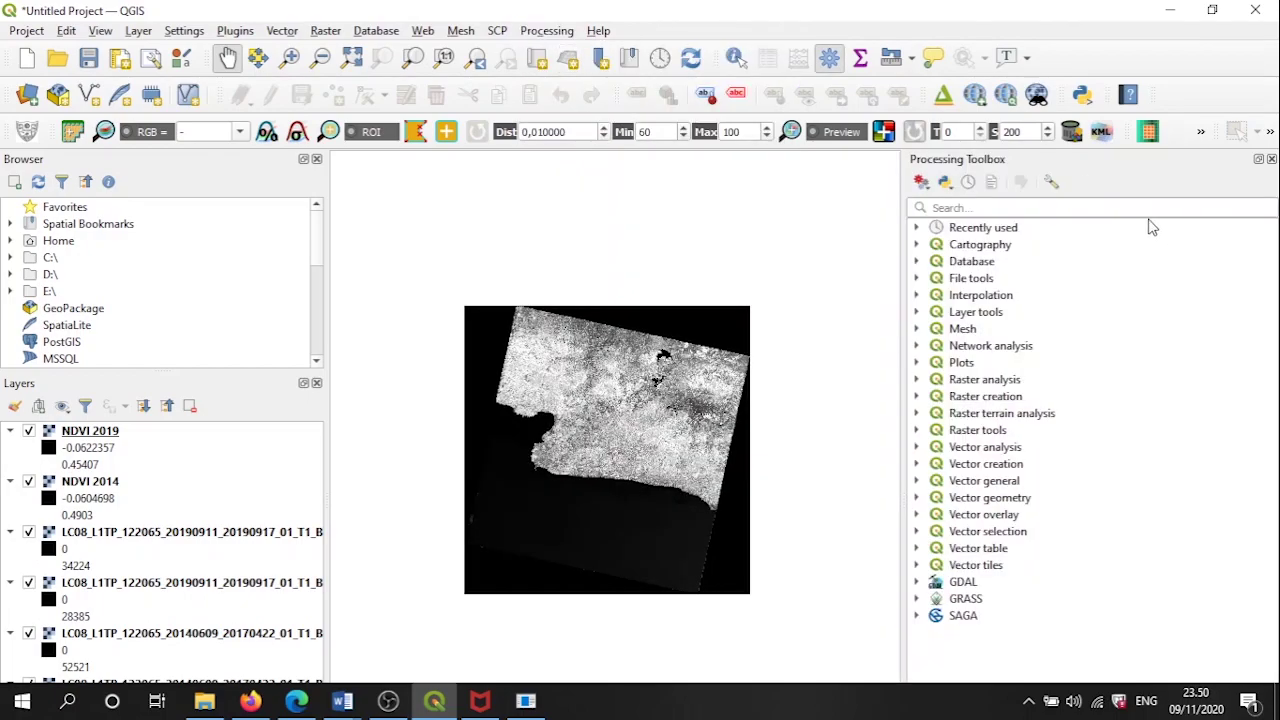
pyautogui.click(1078, 202)
pyautogui.write('r')
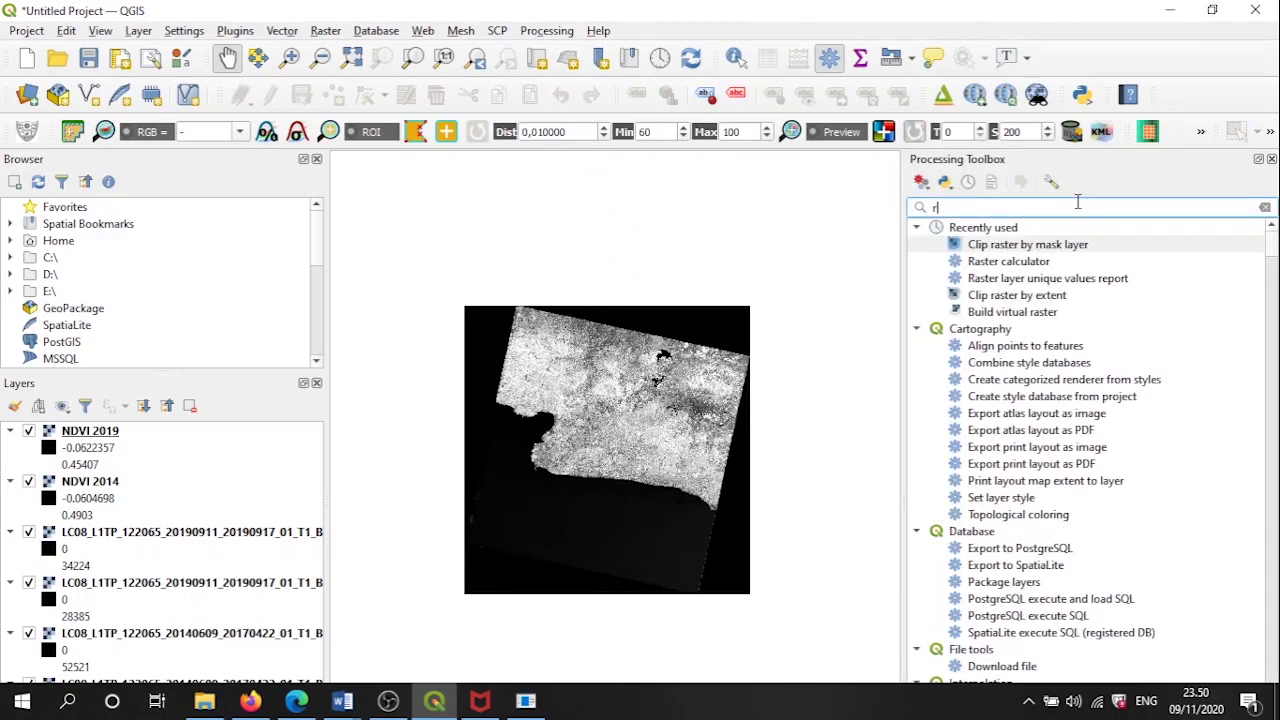
pyautogui.write('aster')
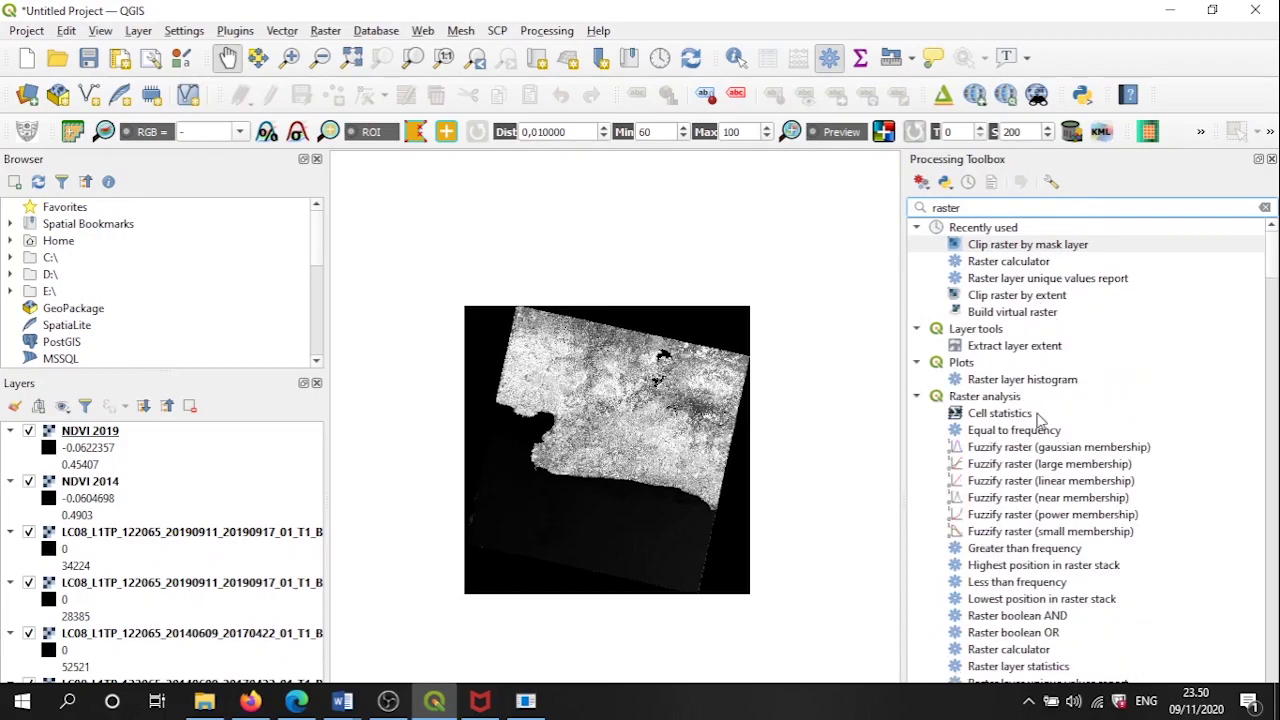
pyautogui.write(' cal')
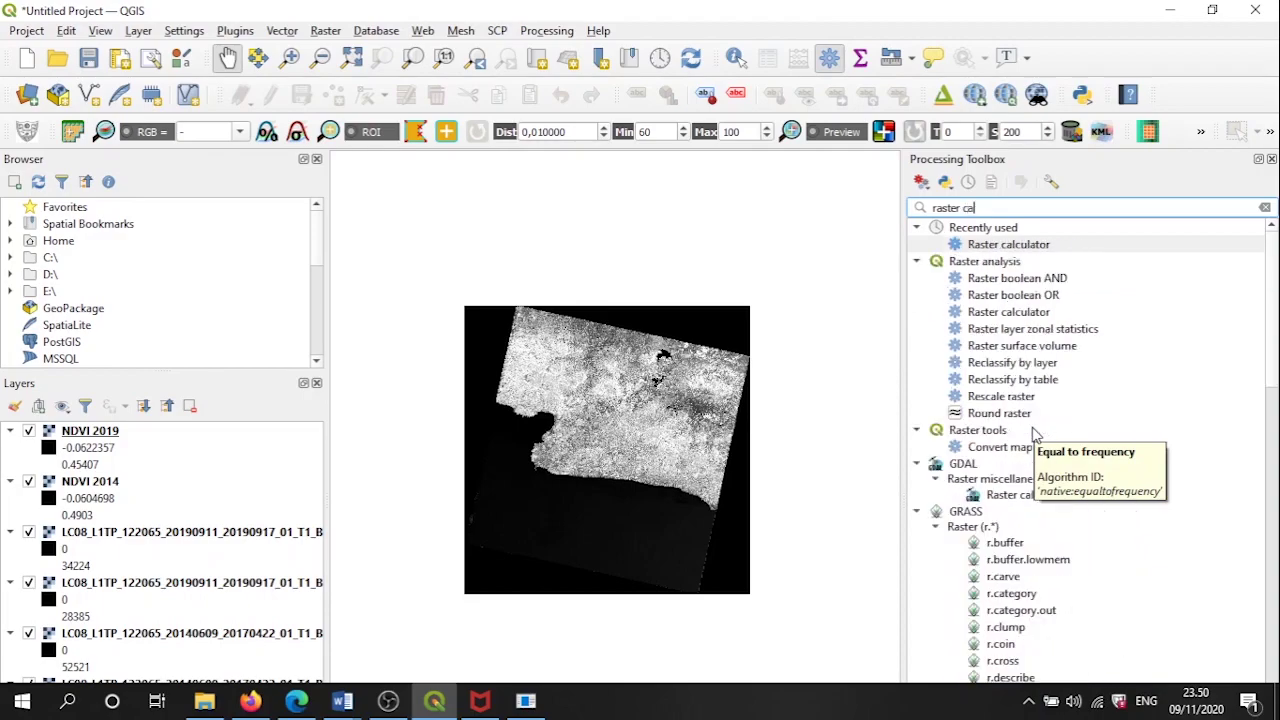
pyautogui.doubleClick(1043, 313)
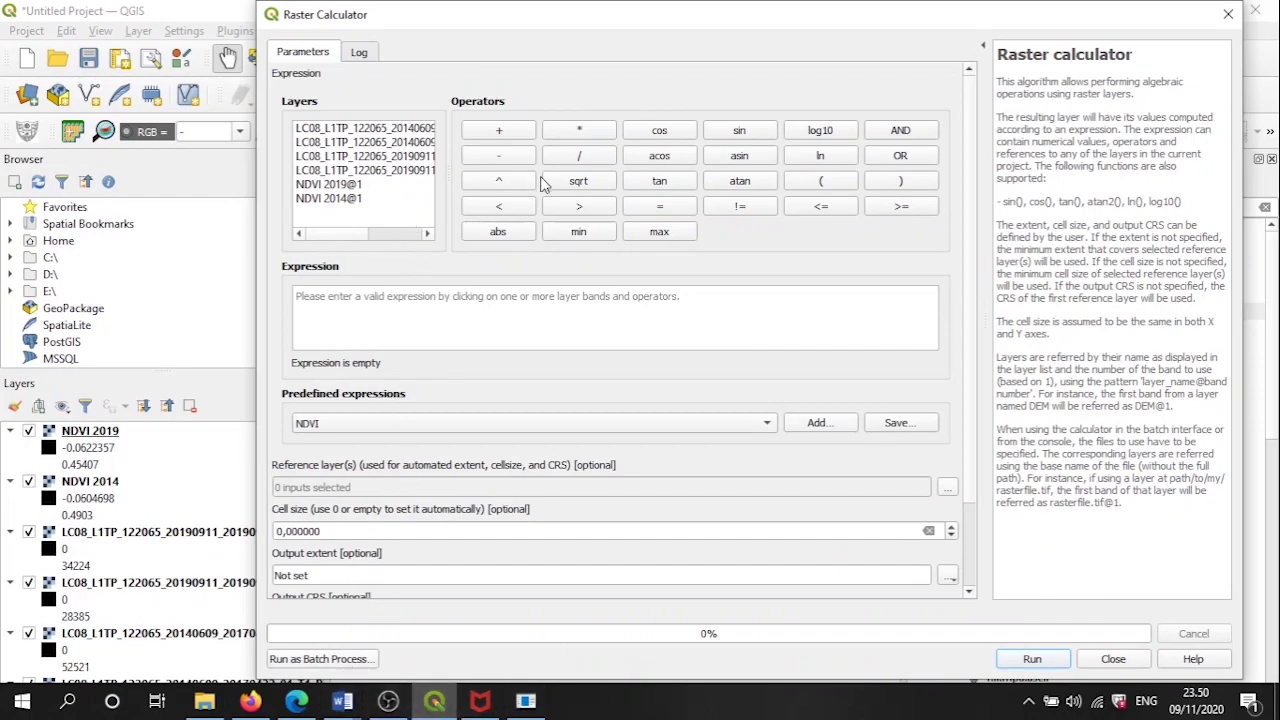
# Enter the first term of the raster expression: ( "NDVI 2014@1" < "NDVI 2019@1" ) * 0
pyautogui.click(823, 181)
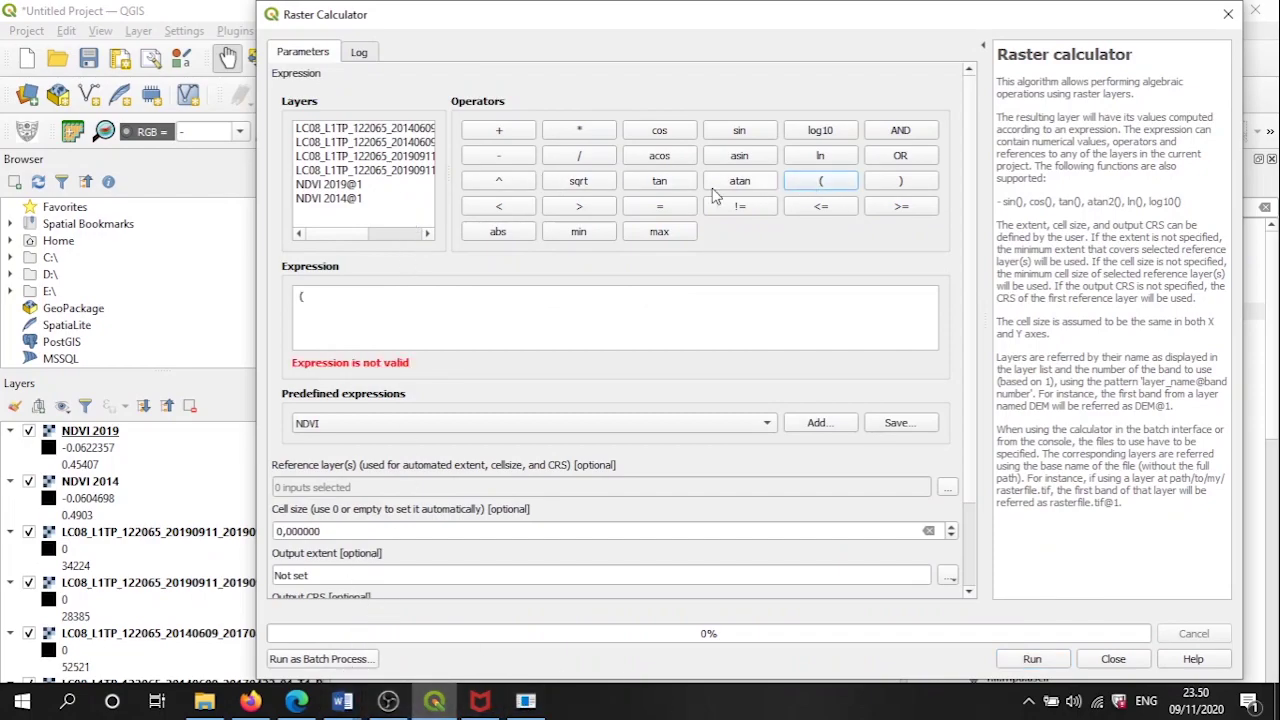
pyautogui.doubleClick(340, 200)
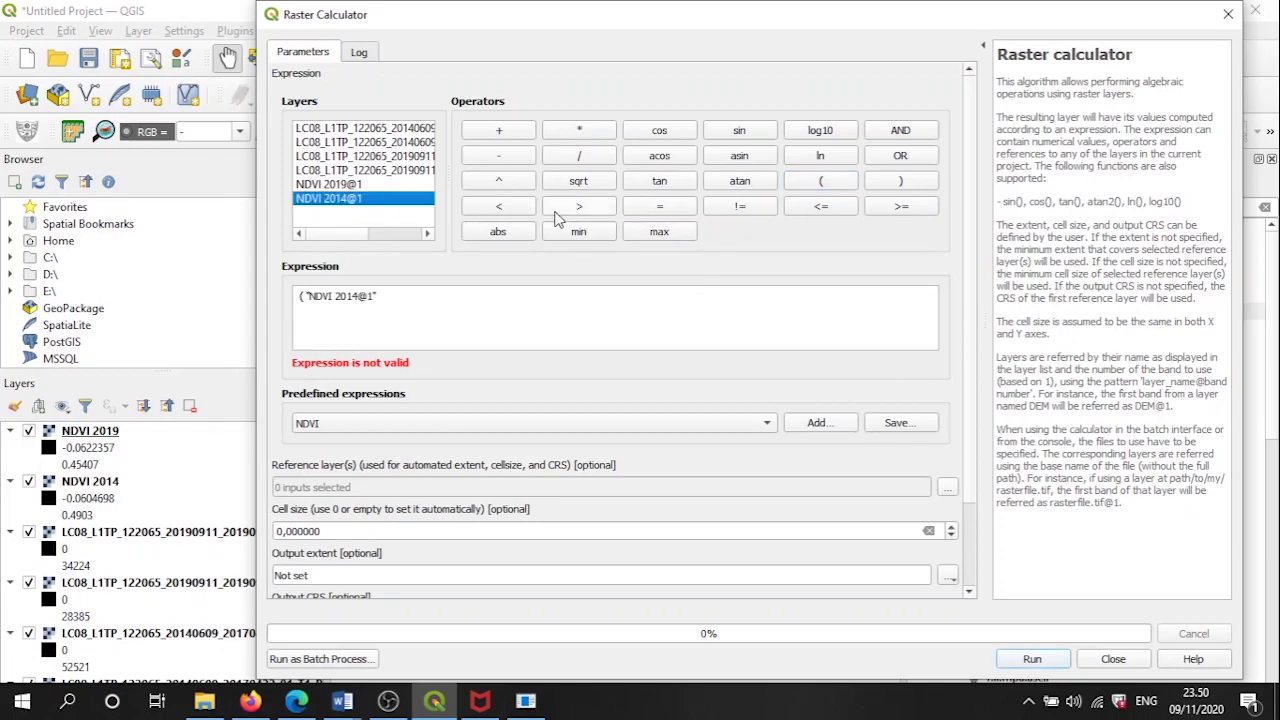
pyautogui.click(498, 206)
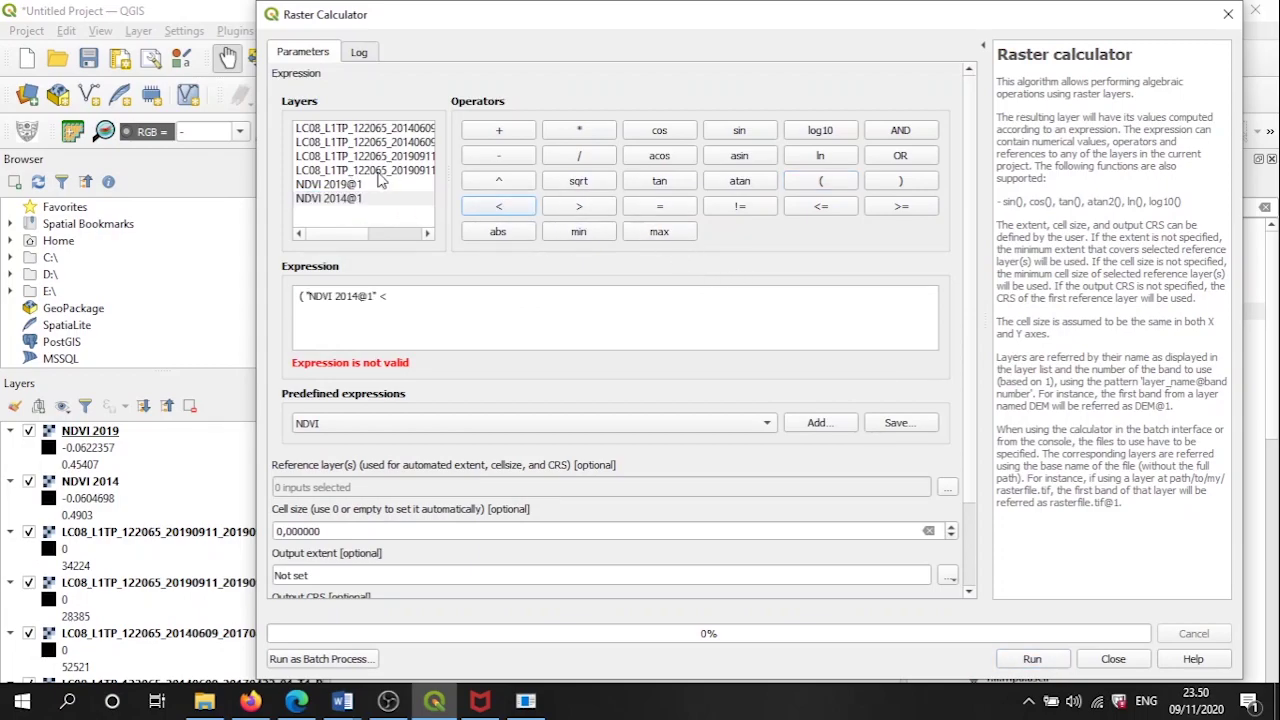
pyautogui.click(339, 186)
pyautogui.doubleClick(339, 186)
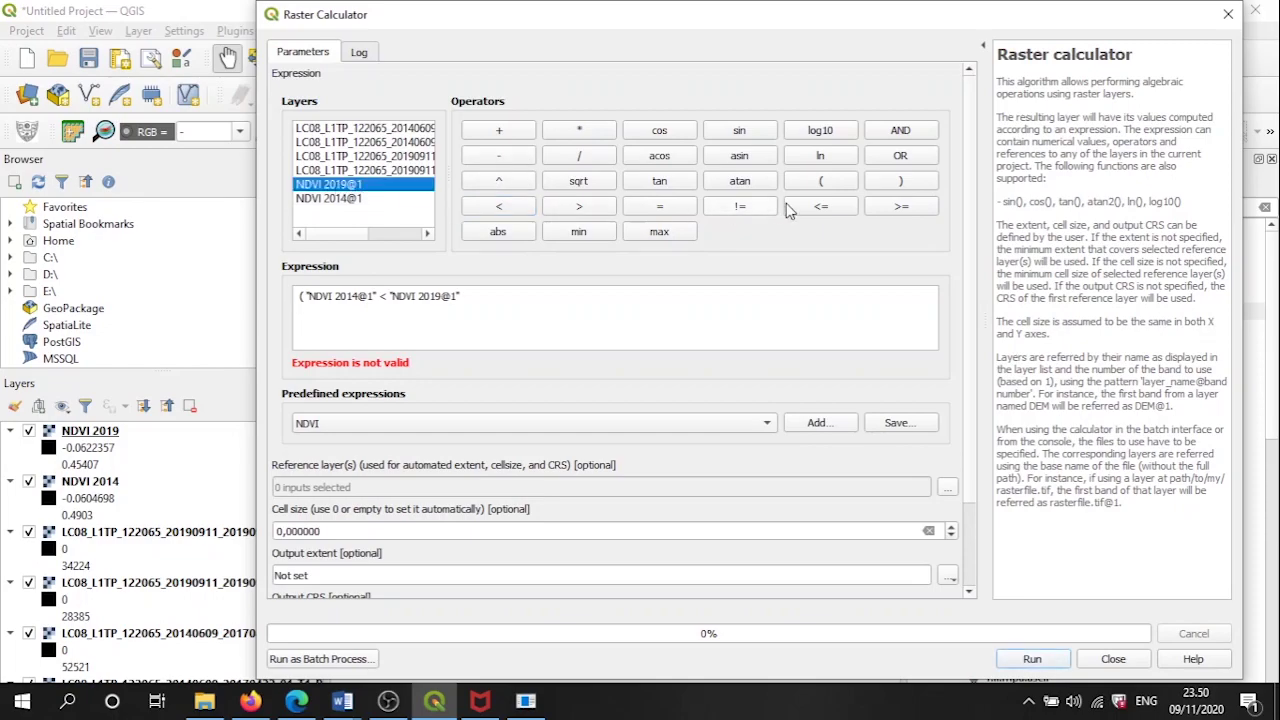
pyautogui.click(901, 184)
pyautogui.click(582, 132)
pyautogui.click(523, 297)
pyautogui.write('0')
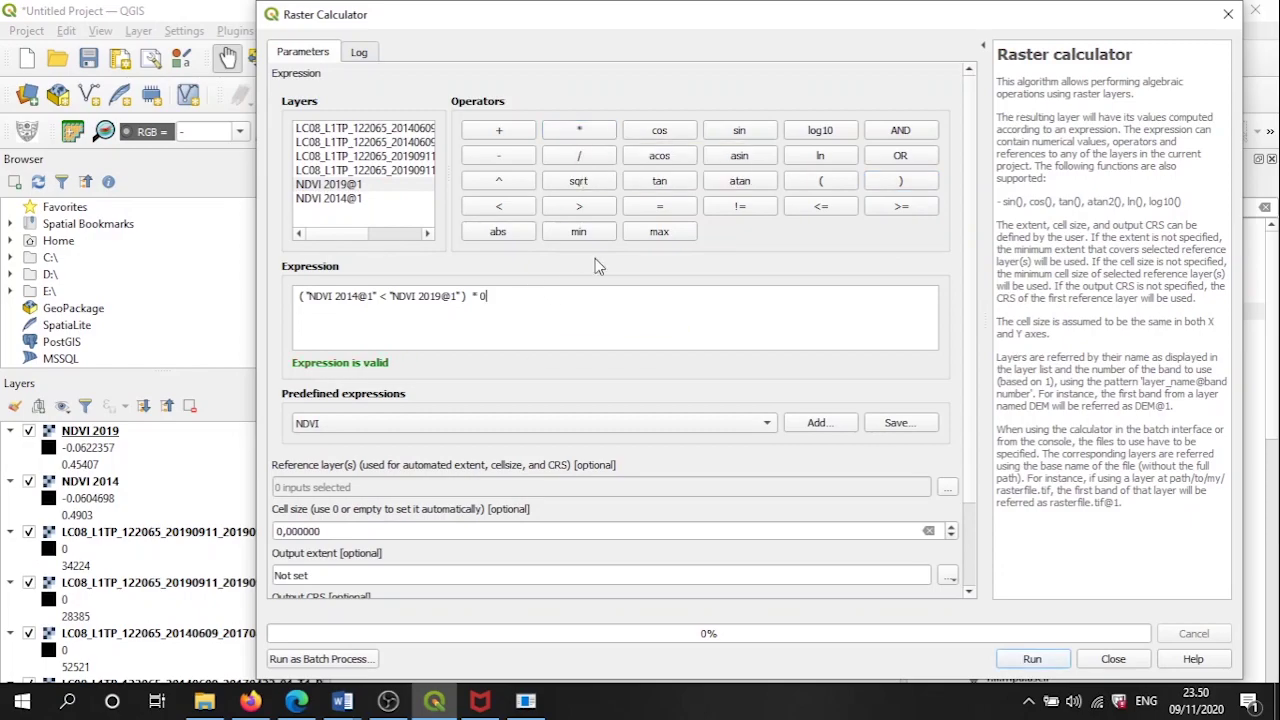
# Append the equality term to the raster expression: + ( "NDVI 2014@1" = "NDVI 2019@1" ) * 1
pyautogui.click(514, 135)
pyautogui.click(826, 184)
pyautogui.doubleClick(340, 199)
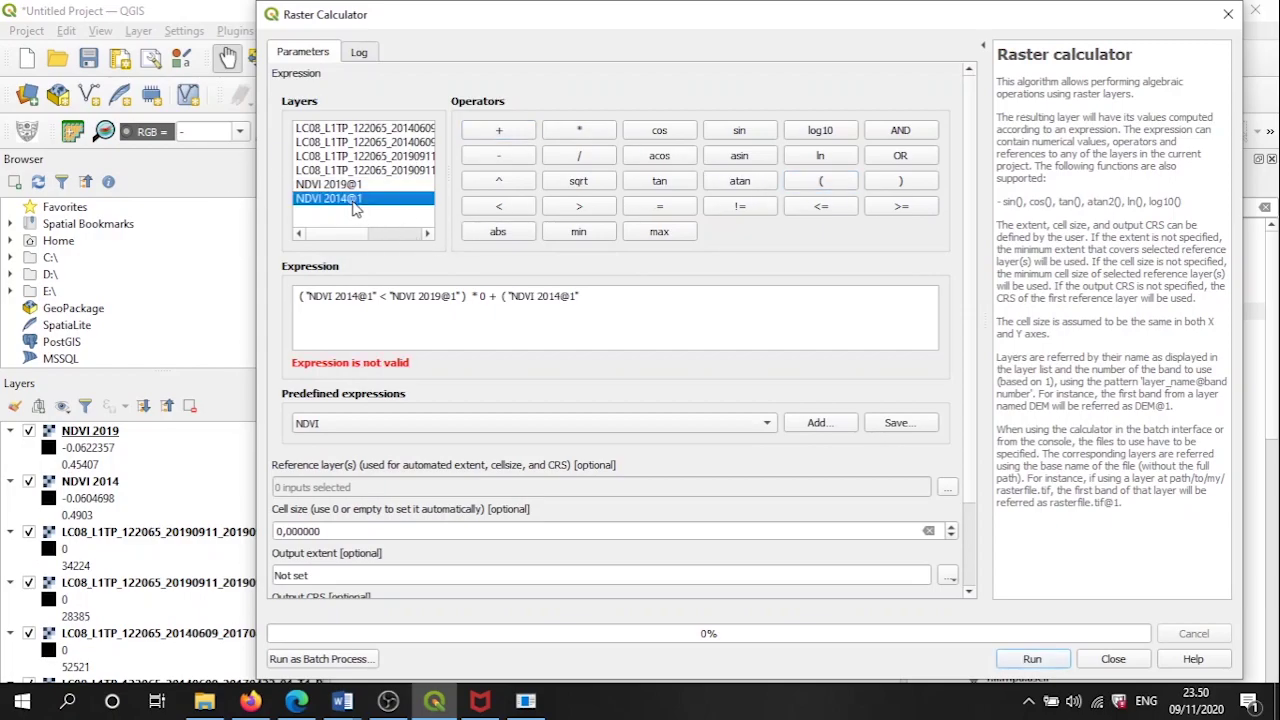
pyautogui.click(659, 208)
pyautogui.doubleClick(318, 185)
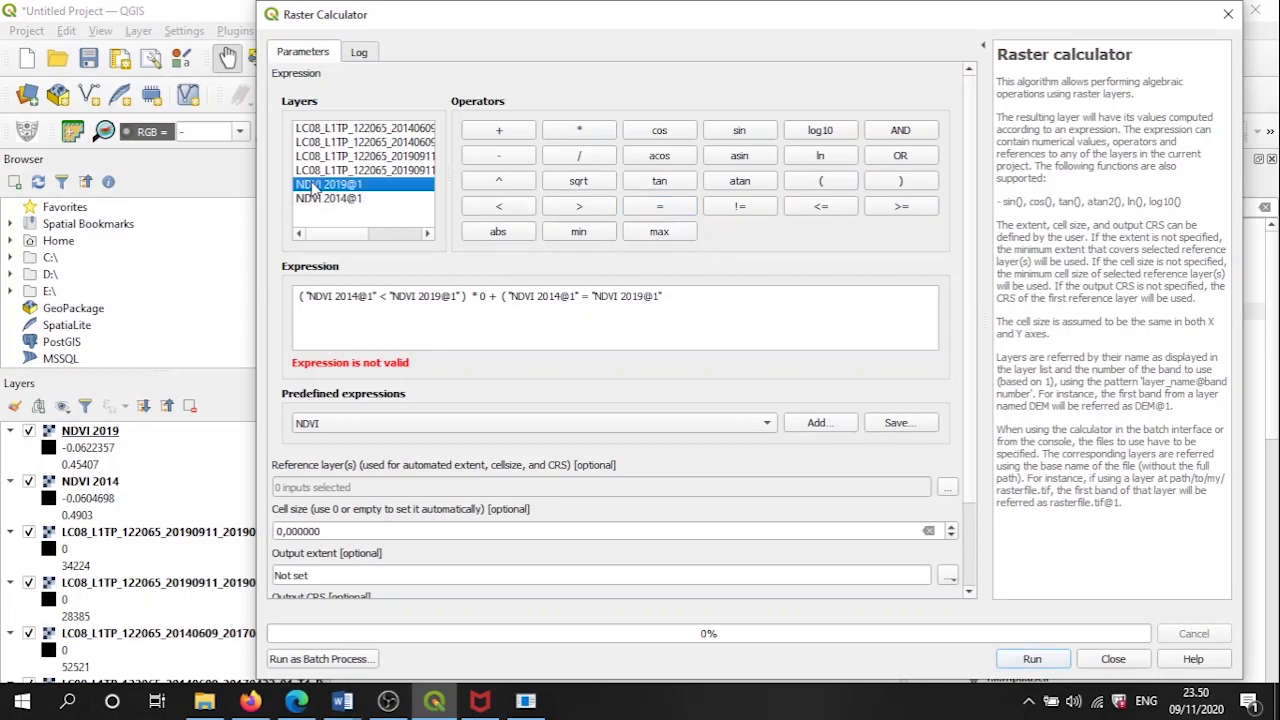
pyautogui.click(906, 186)
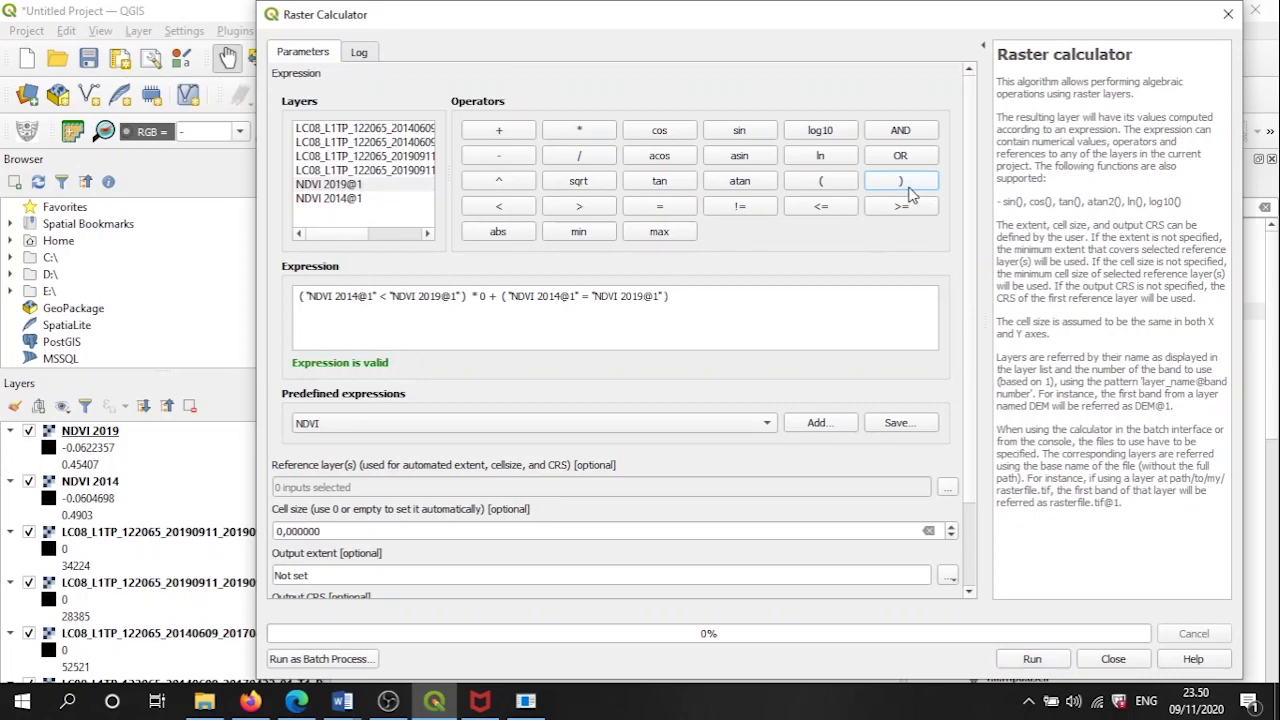
pyautogui.click(585, 132)
pyautogui.click(717, 304)
pyautogui.write('1')
# Append the third term to the raster expression: + ( "NDVI 2014@1" > "NDVI 2019@1" ) * 2
pyautogui.click(518, 138)
pyautogui.click(825, 181)
pyautogui.doubleClick(345, 186)
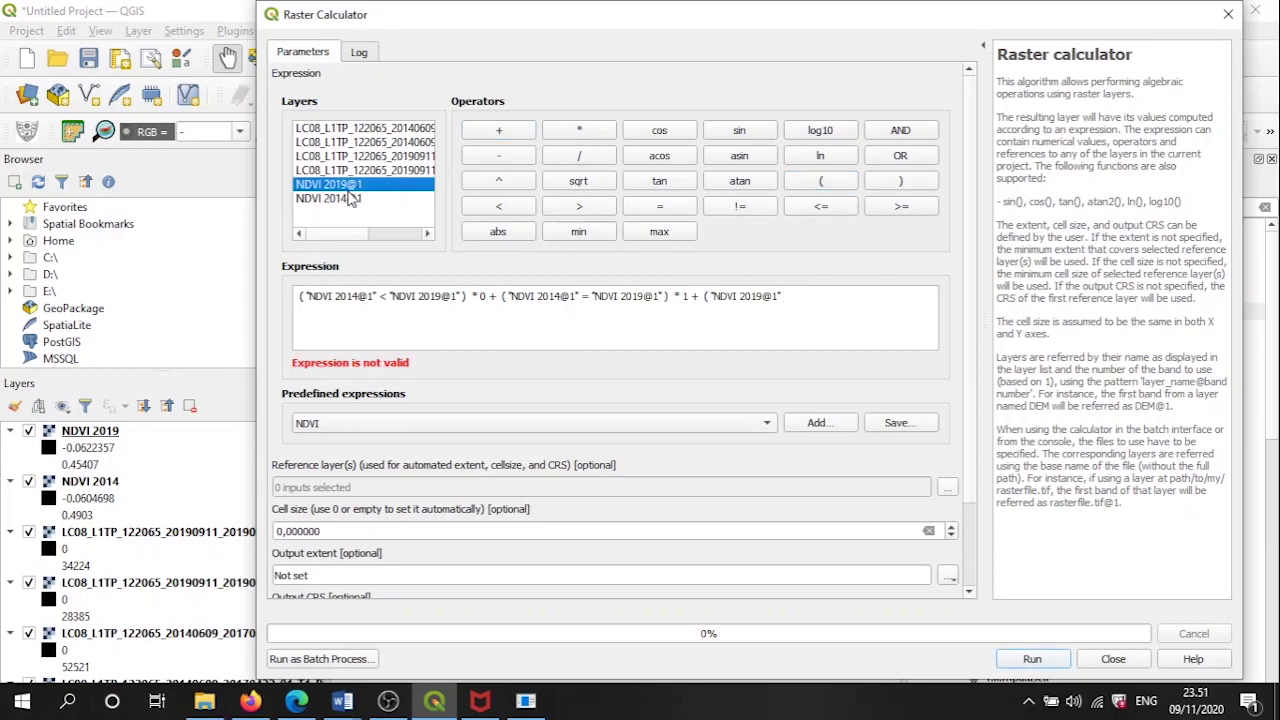
pyautogui.click(801, 296)
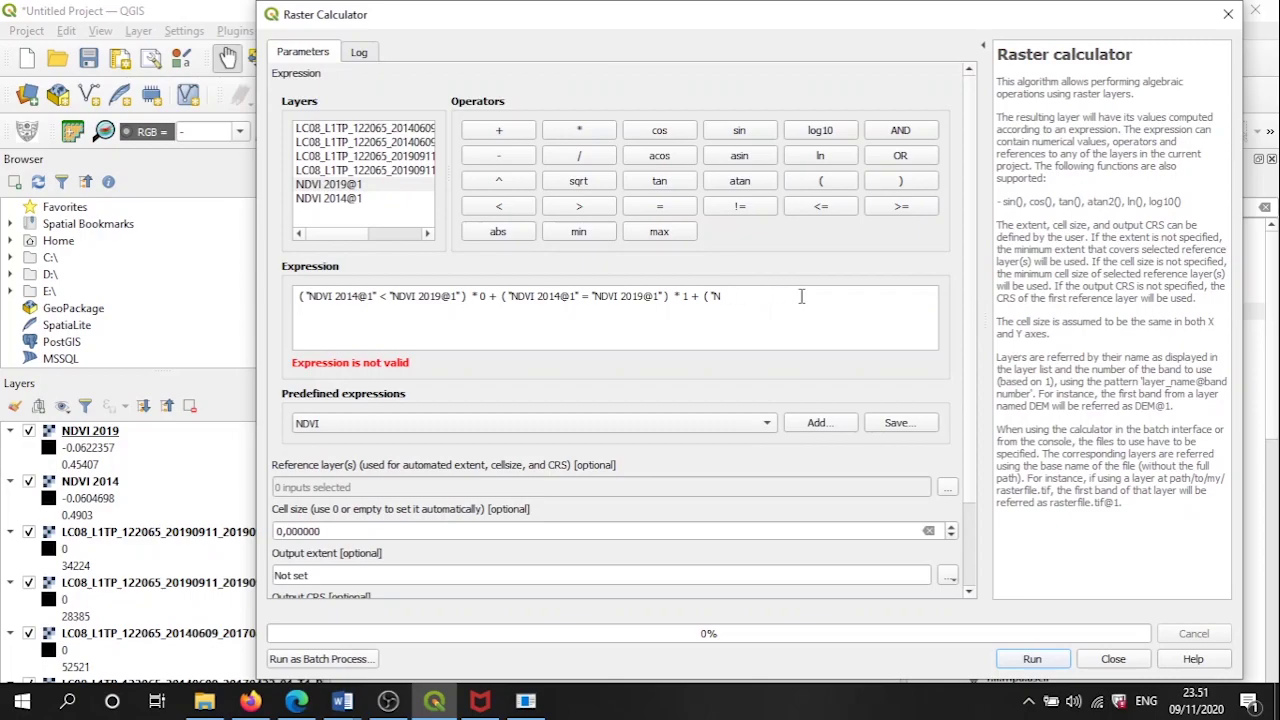
pyautogui.doubleClick(340, 200)
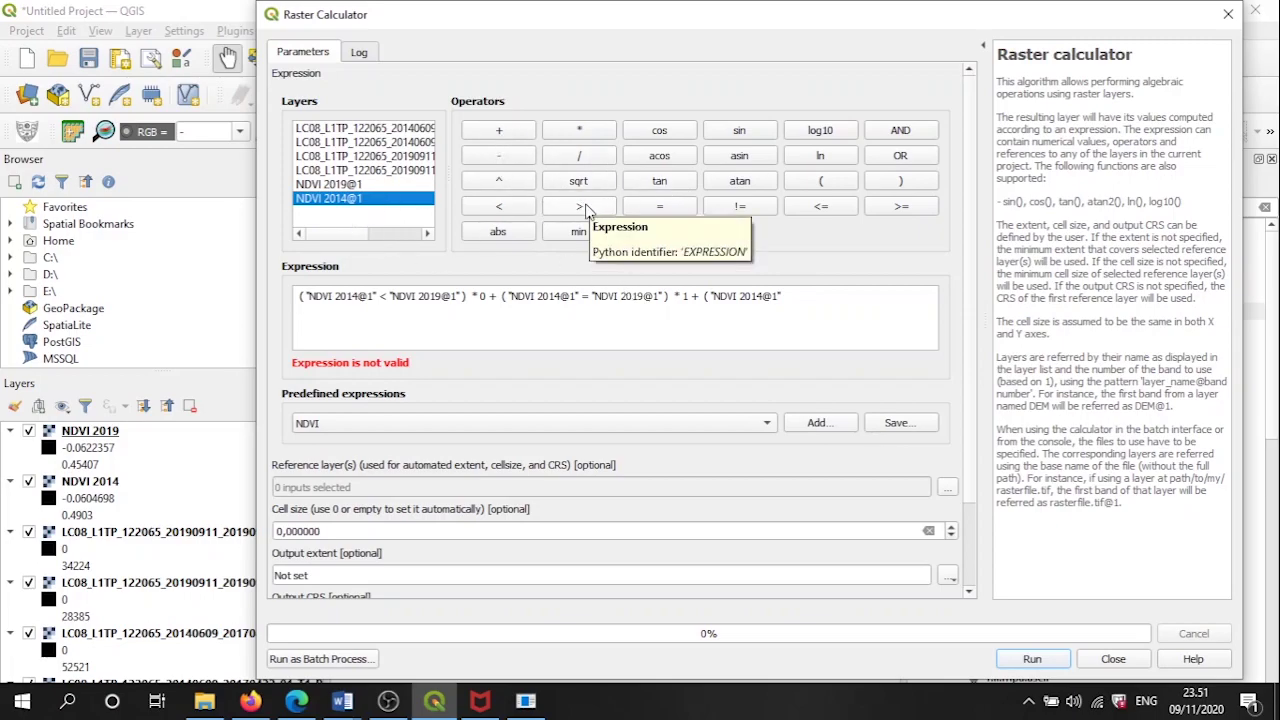
pyautogui.click(587, 207)
pyautogui.doubleClick(340, 186)
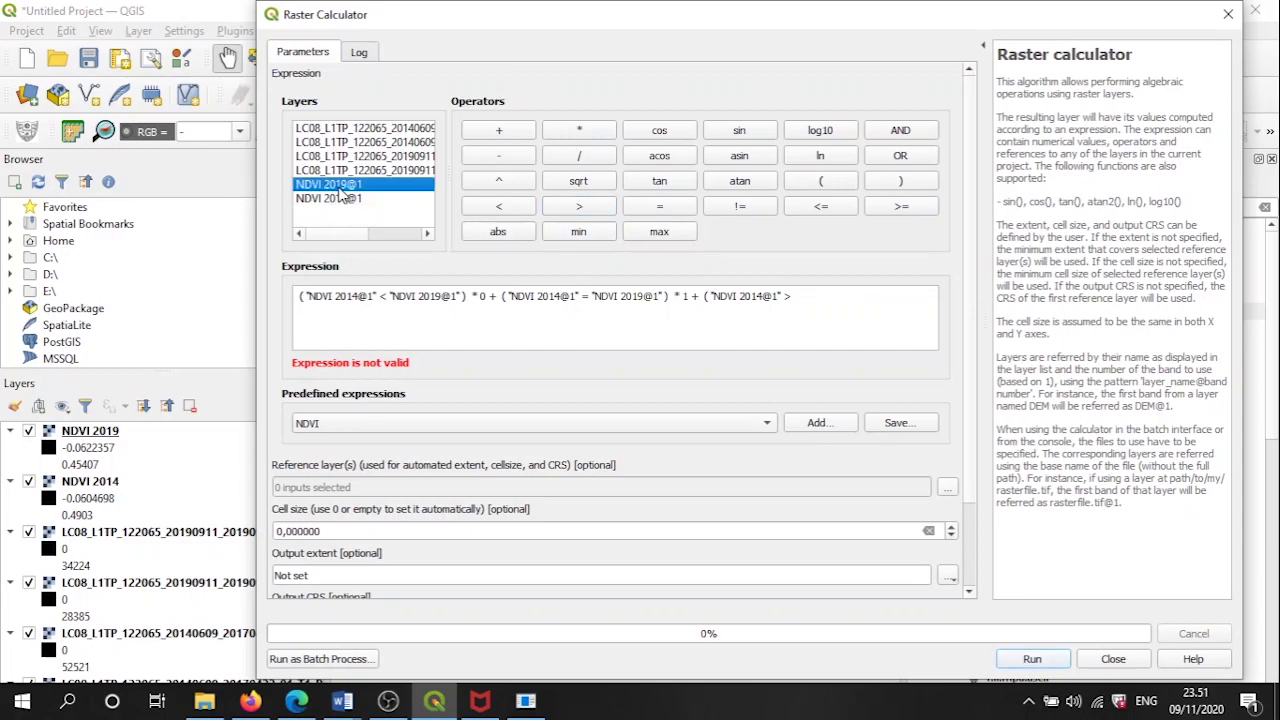
pyautogui.click(900, 184)
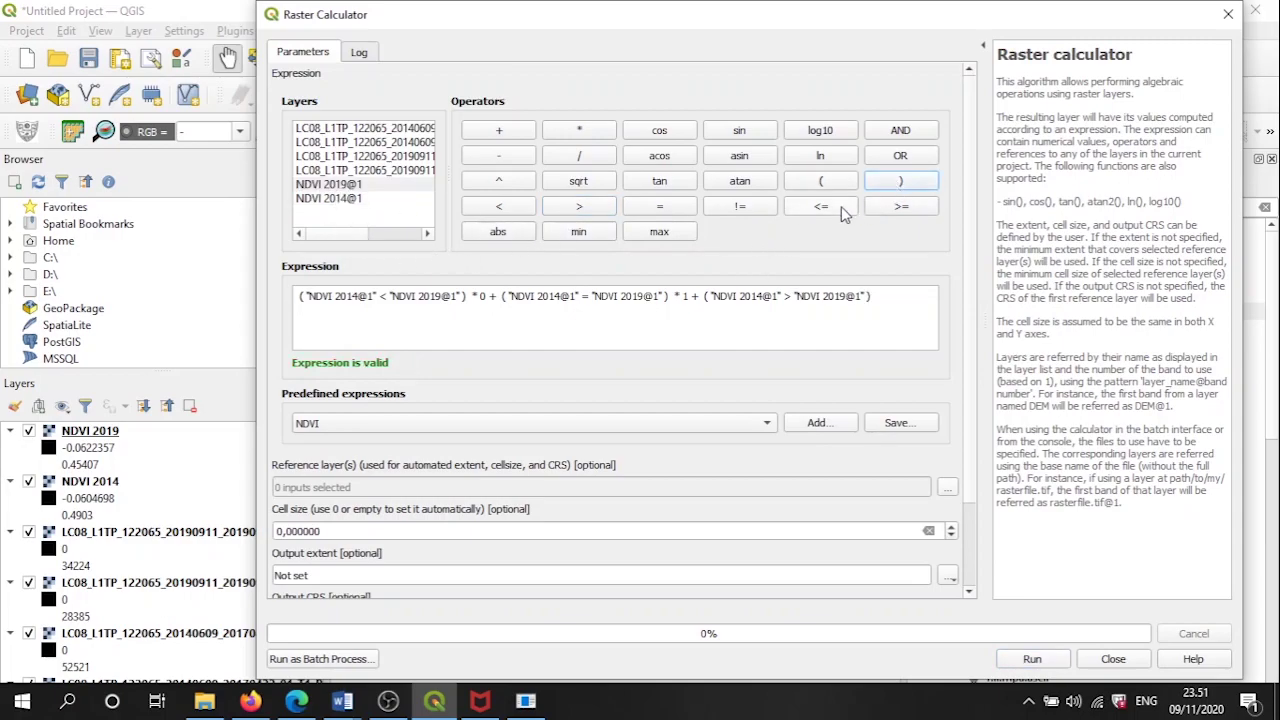
pyautogui.click(579, 131)
pyautogui.click(896, 294)
pyautogui.write('2')
# Choose NDVI 2019 and NDVI 2014 as the calculation's reference layers
pyautogui.click(950, 490)
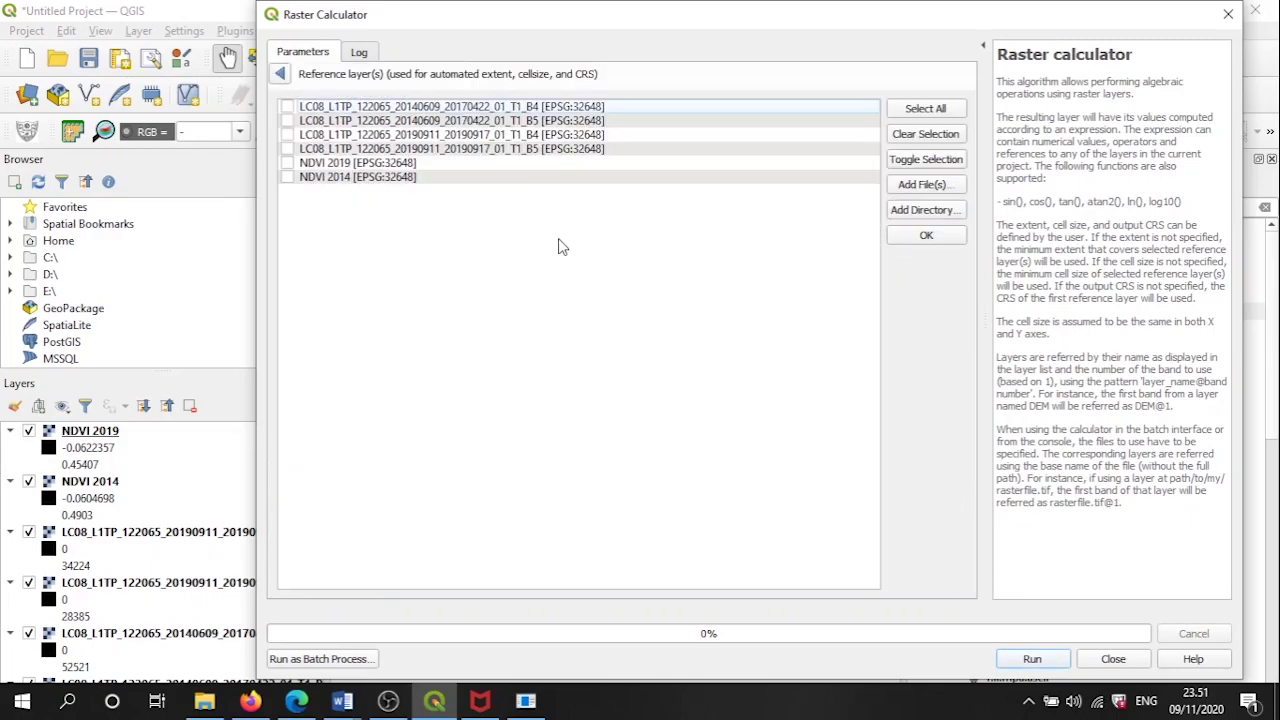
pyautogui.click(287, 163)
pyautogui.click(950, 237)
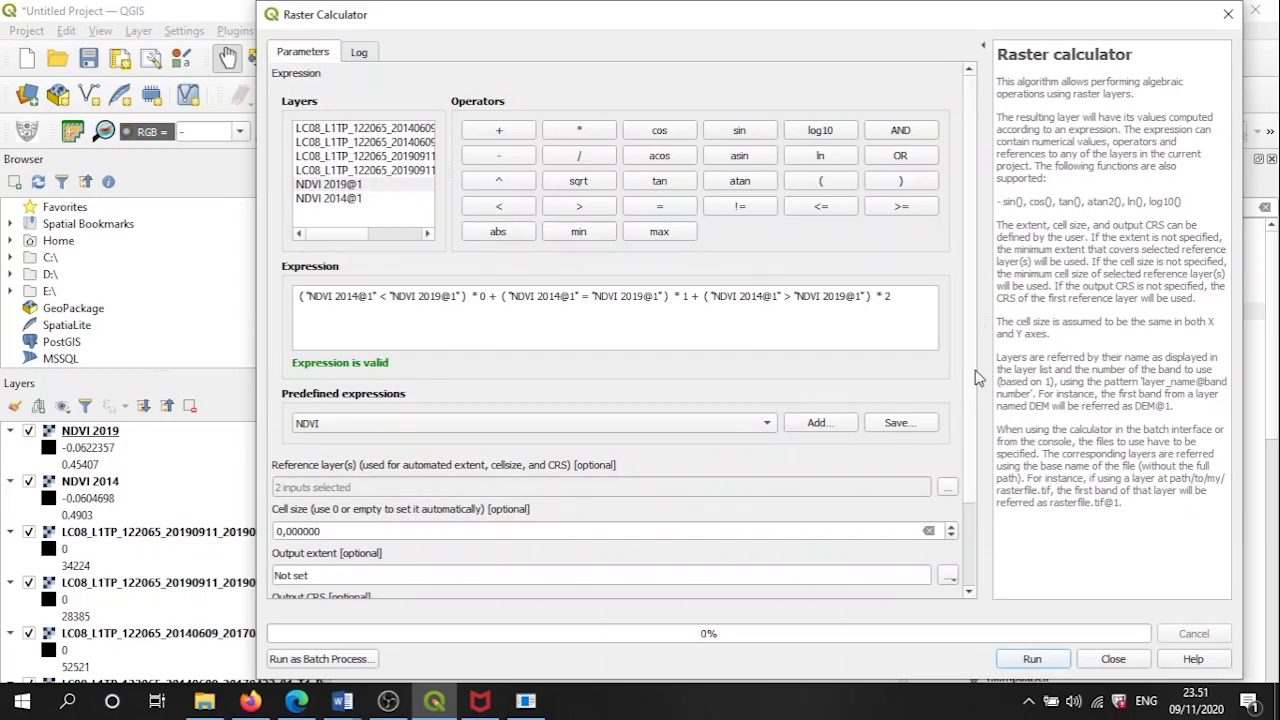
# Set the raster output to a TIF file named "Perubahan NDVI 2014 - 2019 Jawa Barat" in the Video folder
pyautogui.scroll(-3, 972, 374)
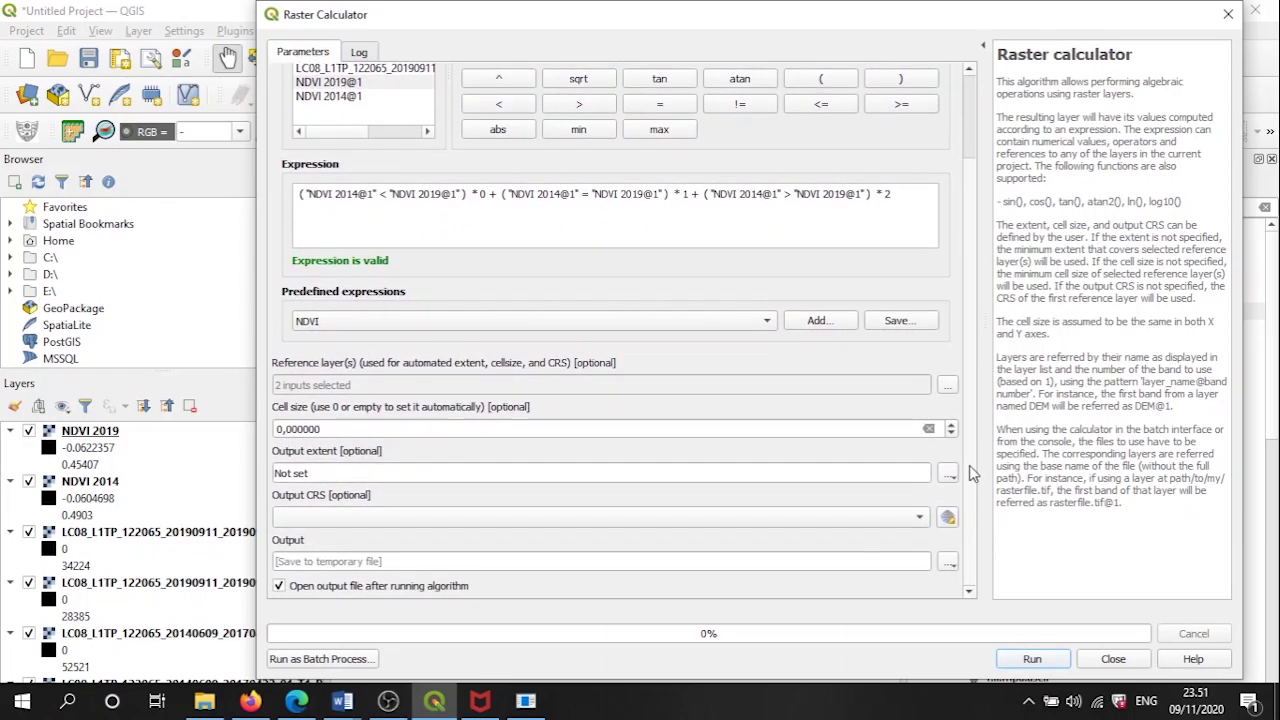
pyautogui.click(955, 562)
pyautogui.click(977, 601)
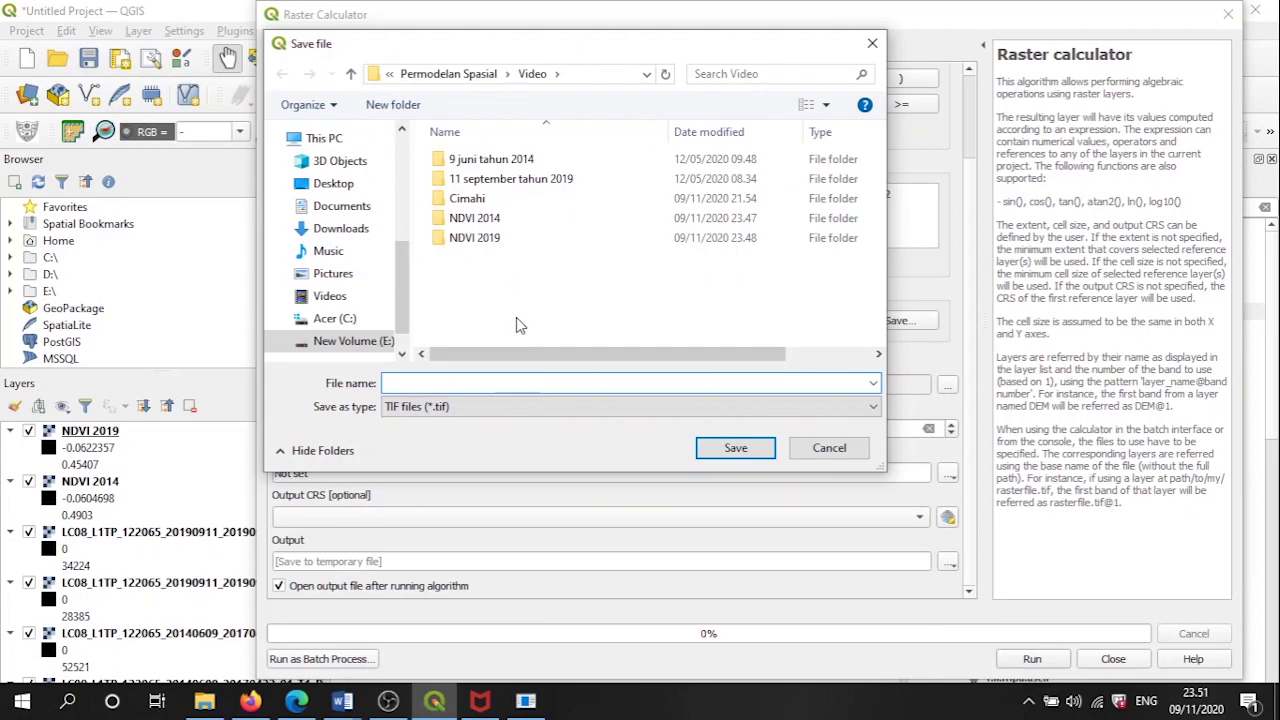
pyautogui.write('Perubahan NDVI 2014 - 2019')
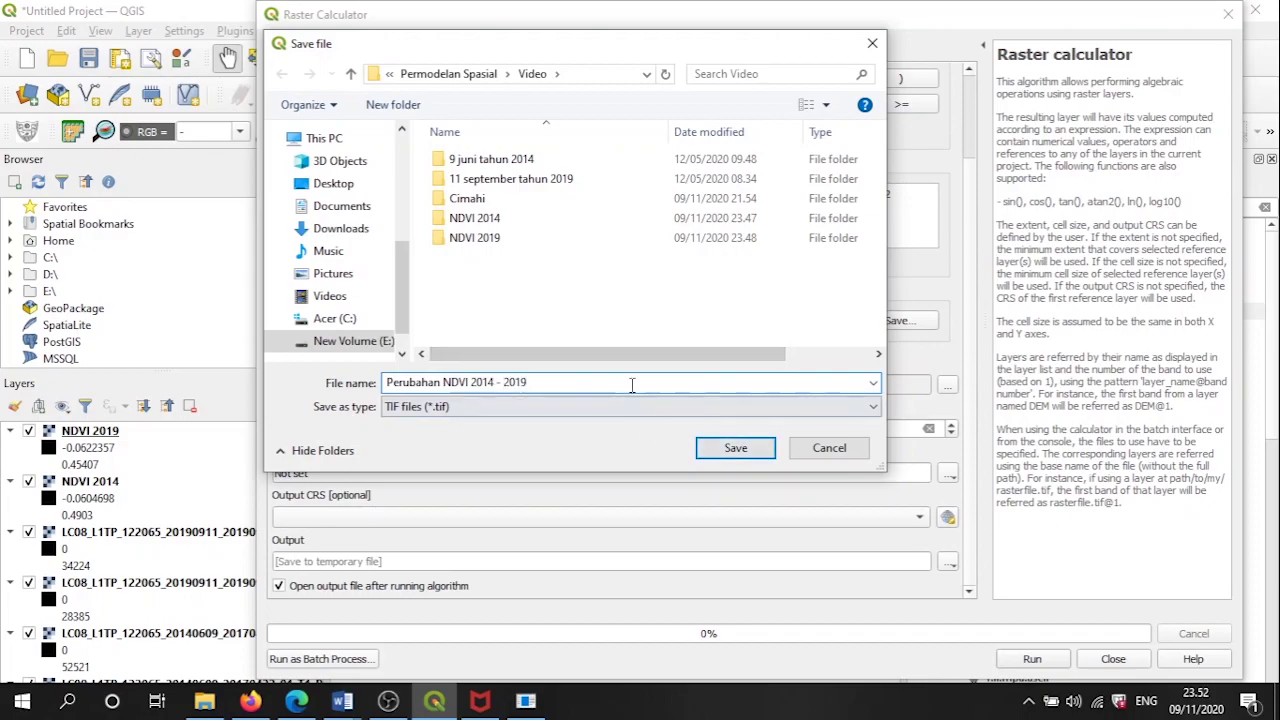
pyautogui.write('Barat')
pyautogui.click(736, 448)
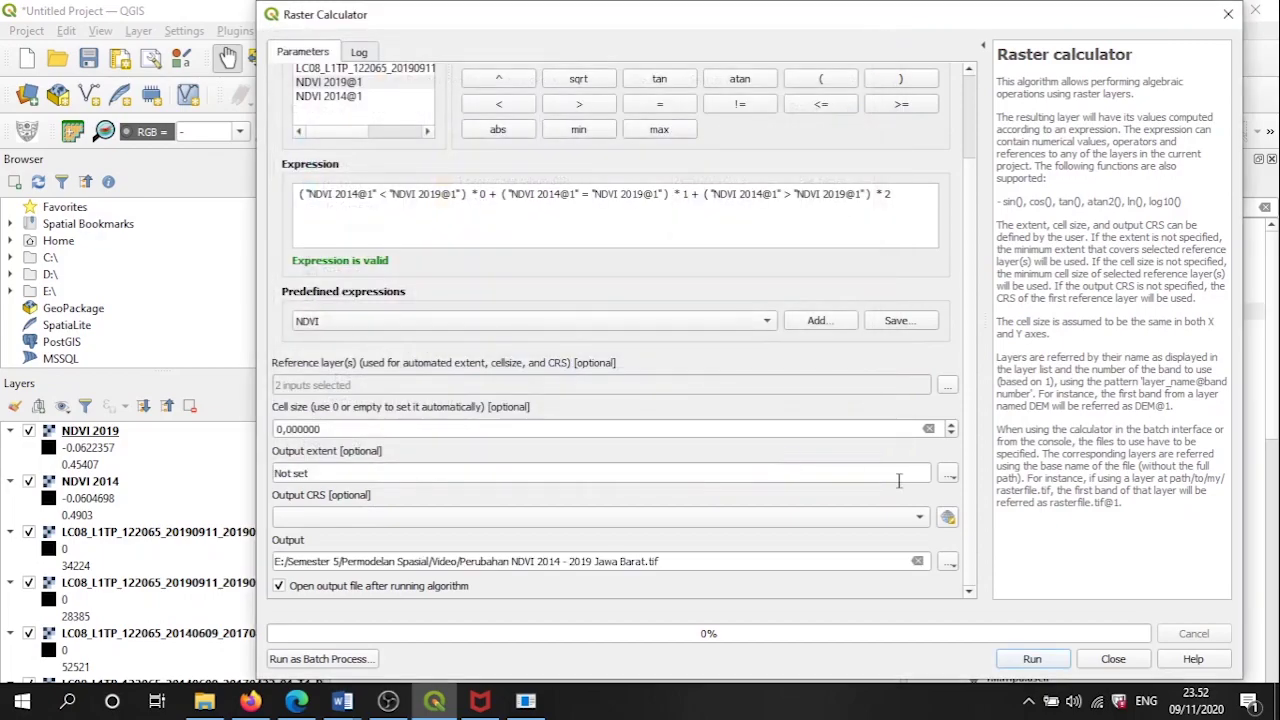
# Run the NDVI change calculation, then close the calculator and the Processing Toolbox
pyautogui.click(1019, 661)
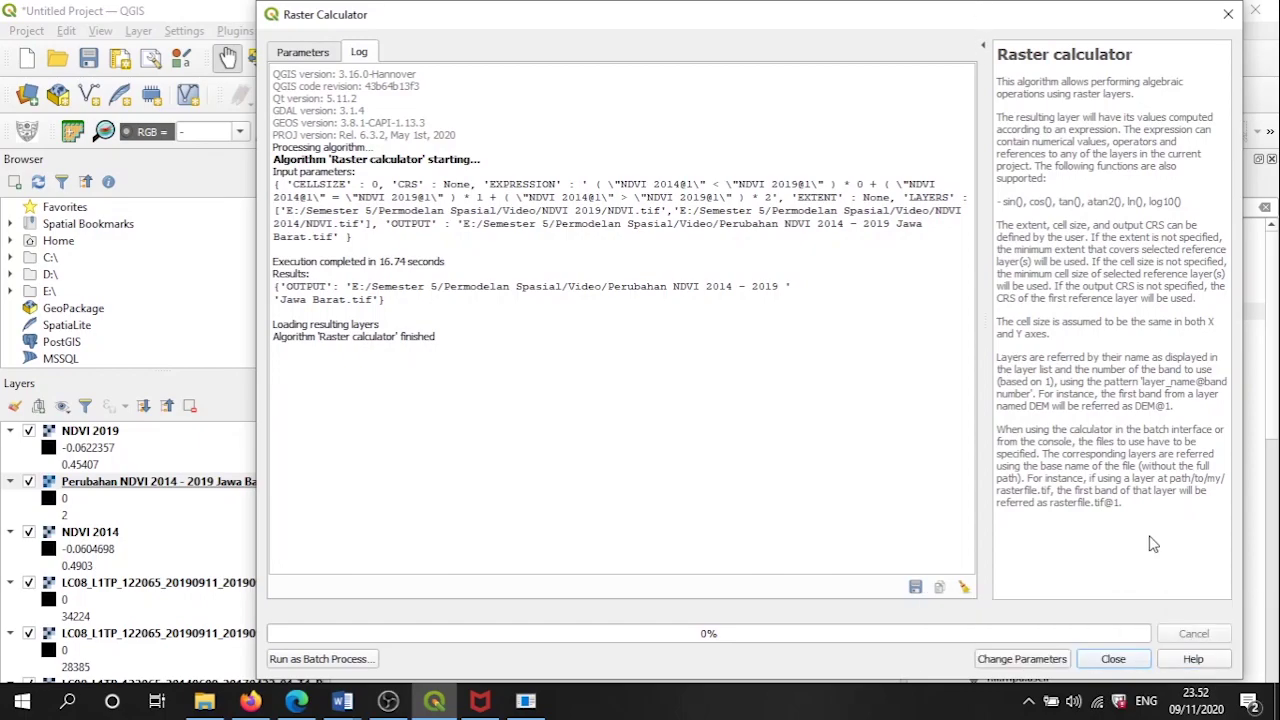
pyautogui.click(1113, 659)
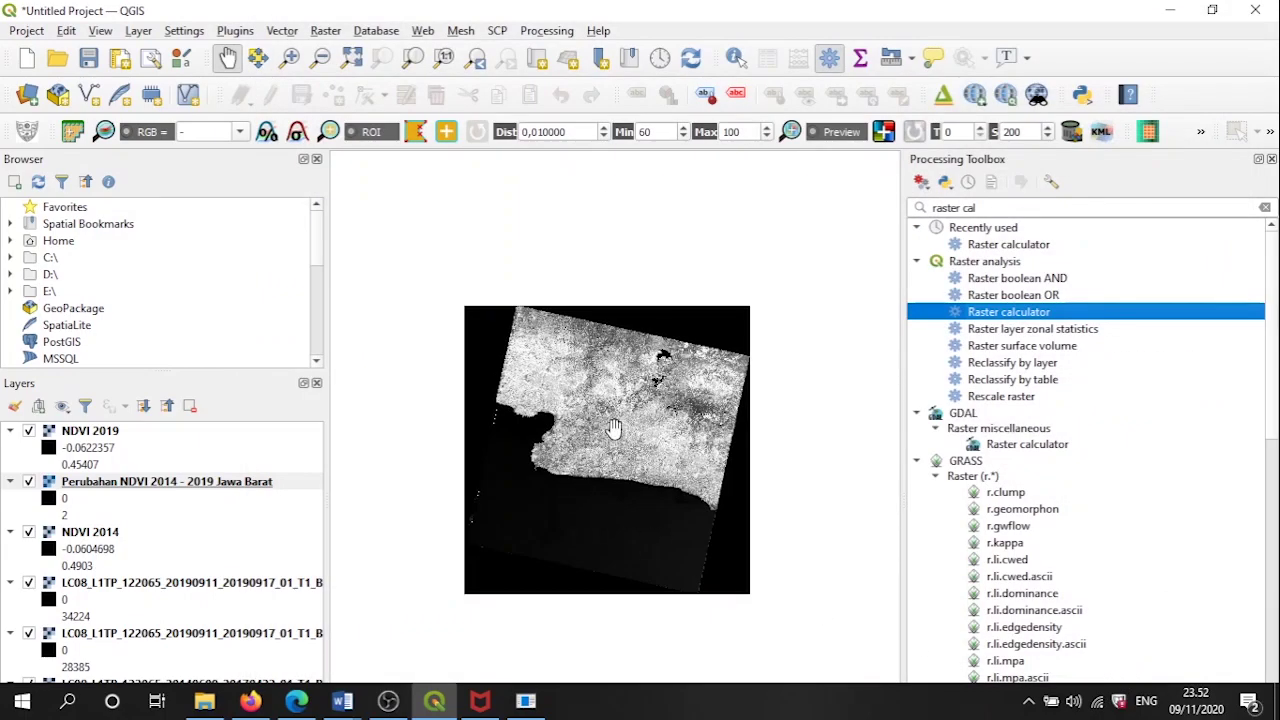
pyautogui.click(1271, 159)
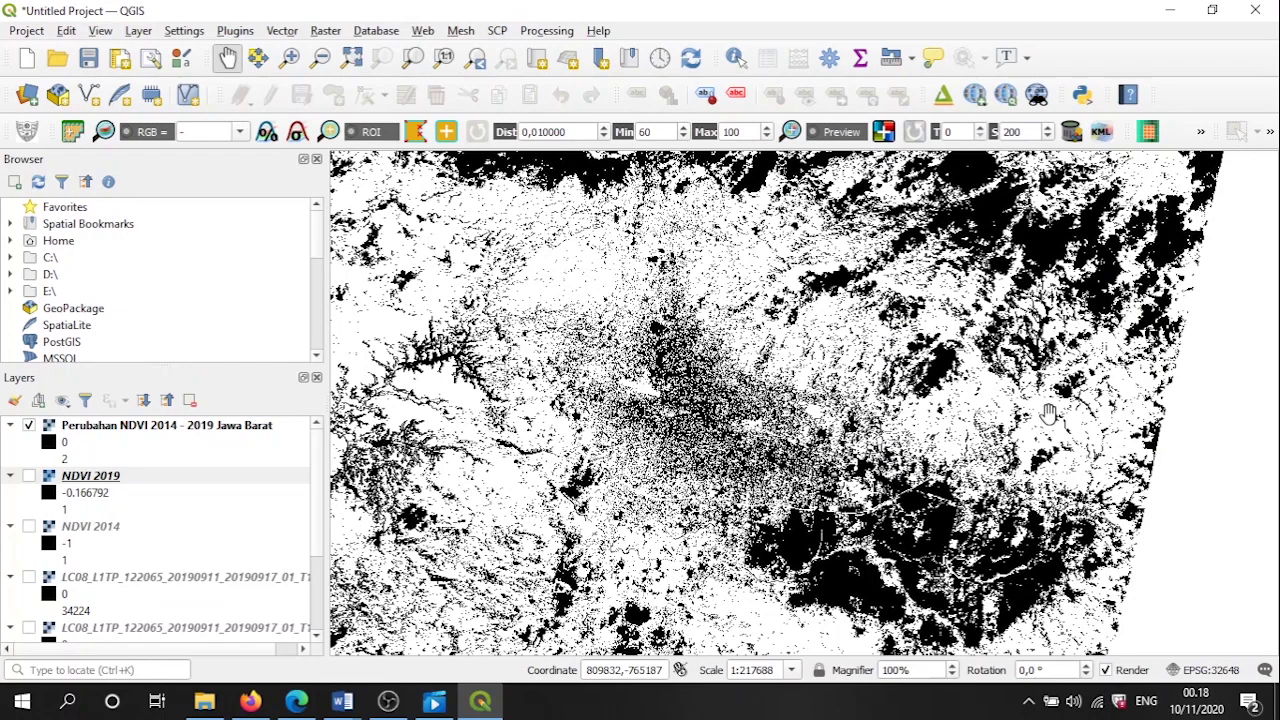
# Add Kota_Bandung.shp from the Video folder's Bandung subfolder as a vector layer and move it above the NDVI change raster
pyautogui.click(140, 31)
pyautogui.moveTo(230, 100)
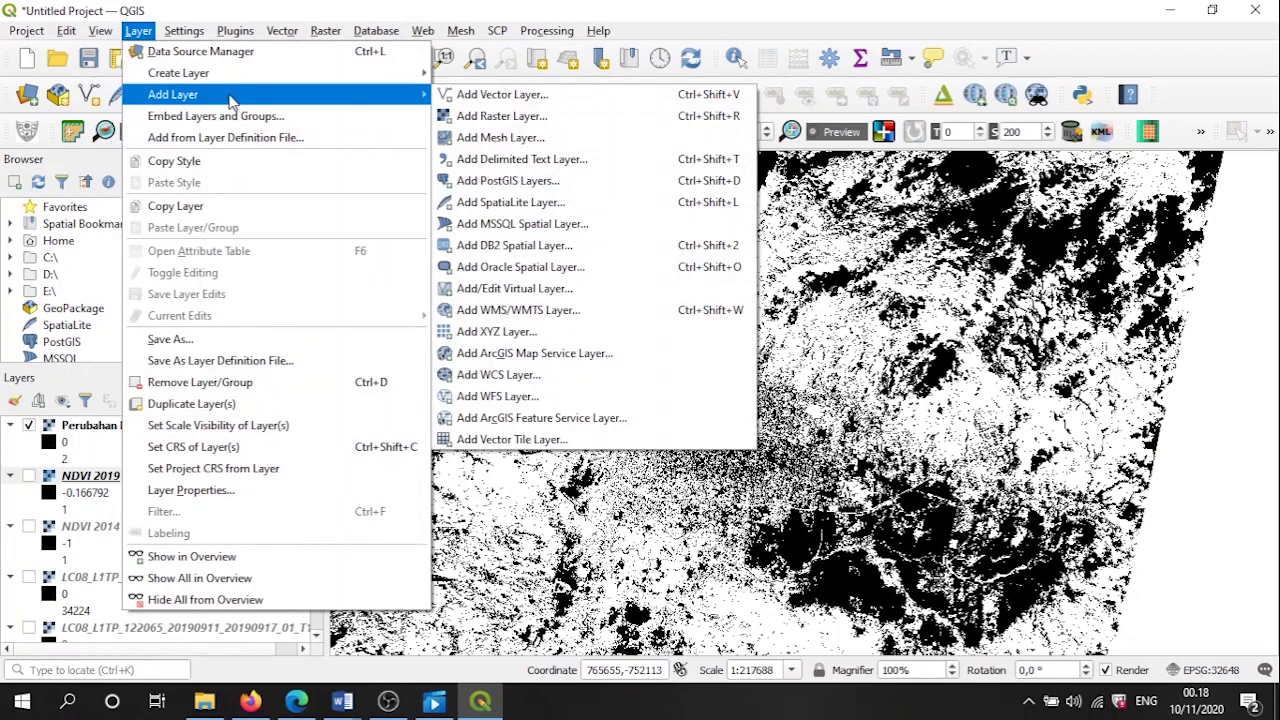
pyautogui.click(505, 101)
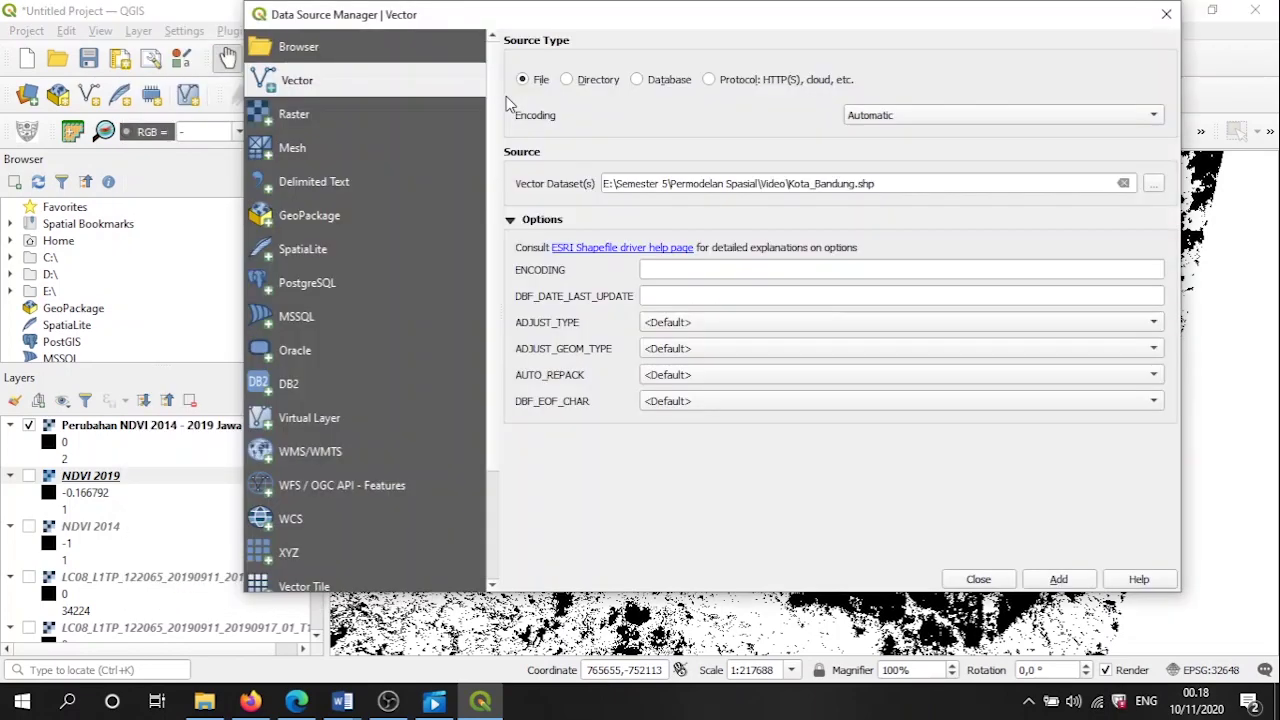
pyautogui.click(1123, 183)
pyautogui.click(1153, 185)
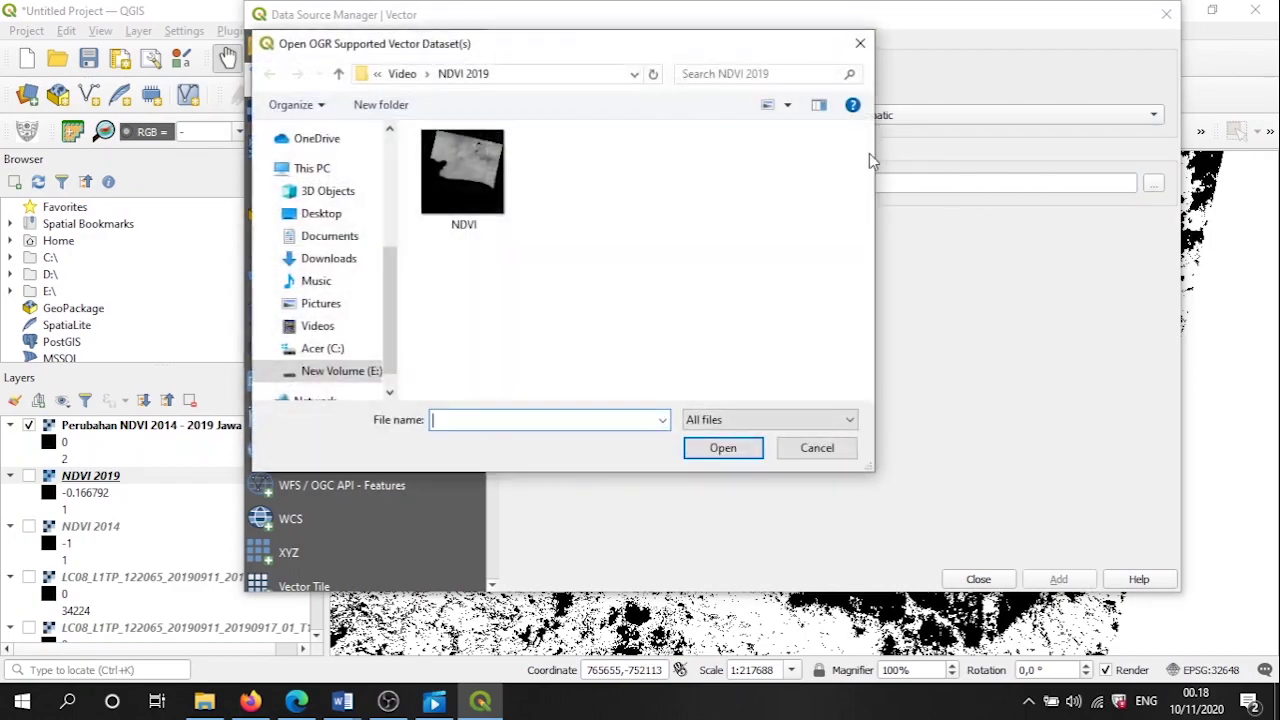
pyautogui.click(338, 73)
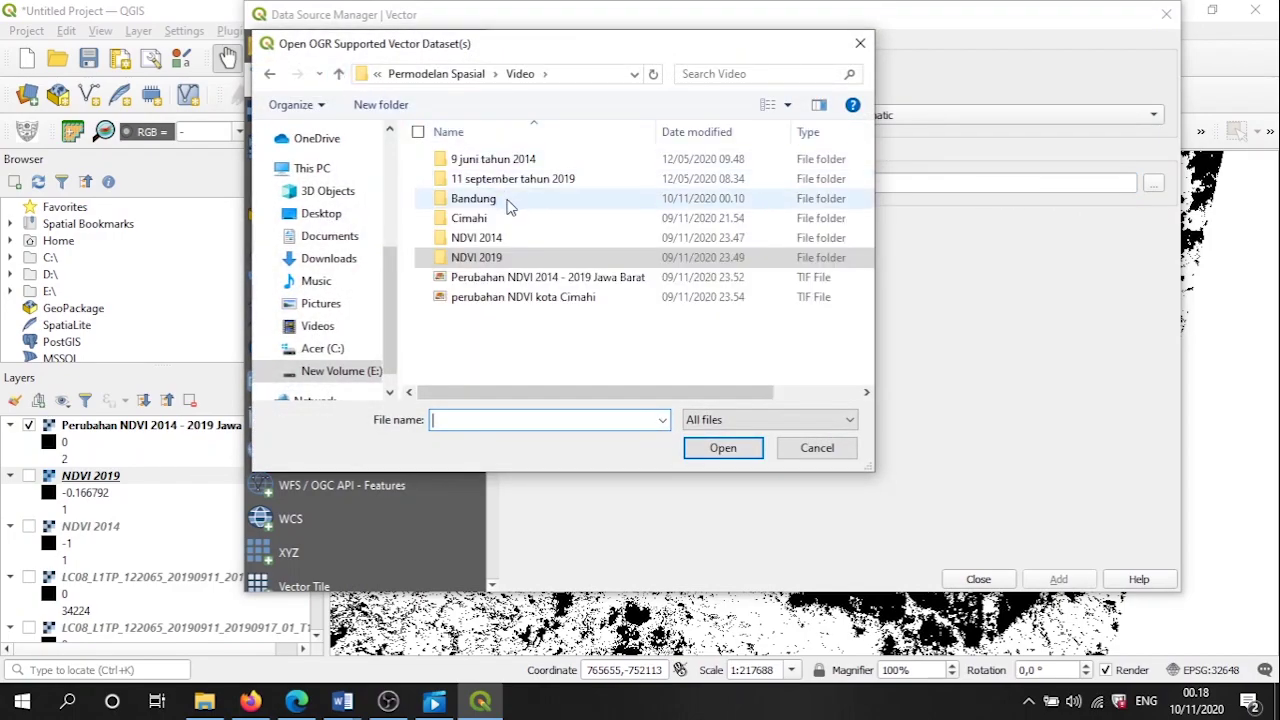
pyautogui.doubleClick(473, 199)
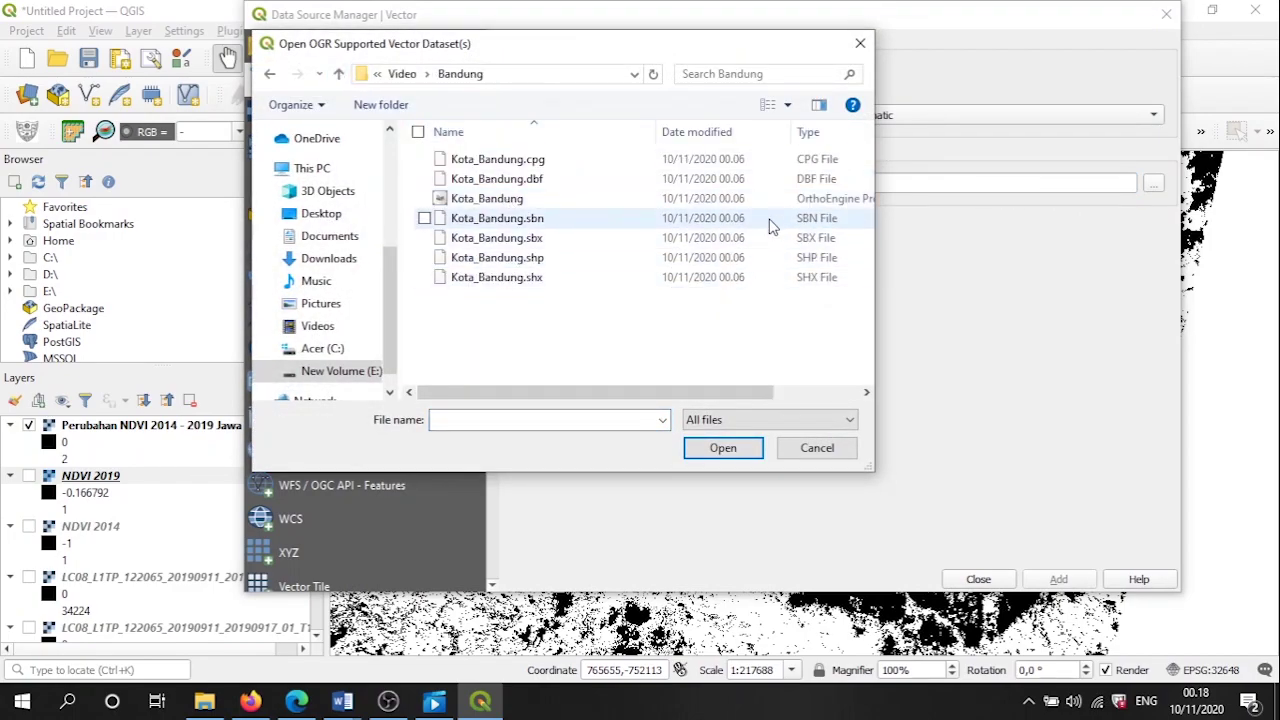
pyautogui.click(789, 259)
pyautogui.click(752, 450)
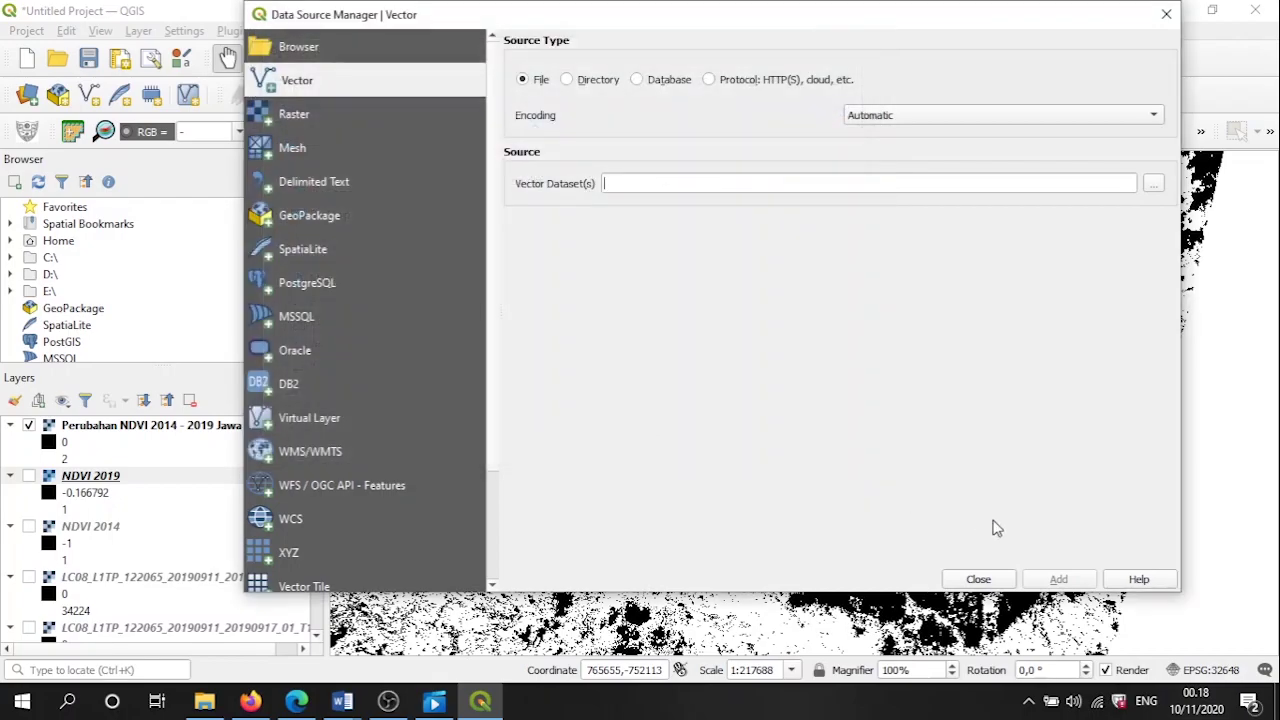
pyautogui.click(1052, 580)
pyautogui.click(985, 580)
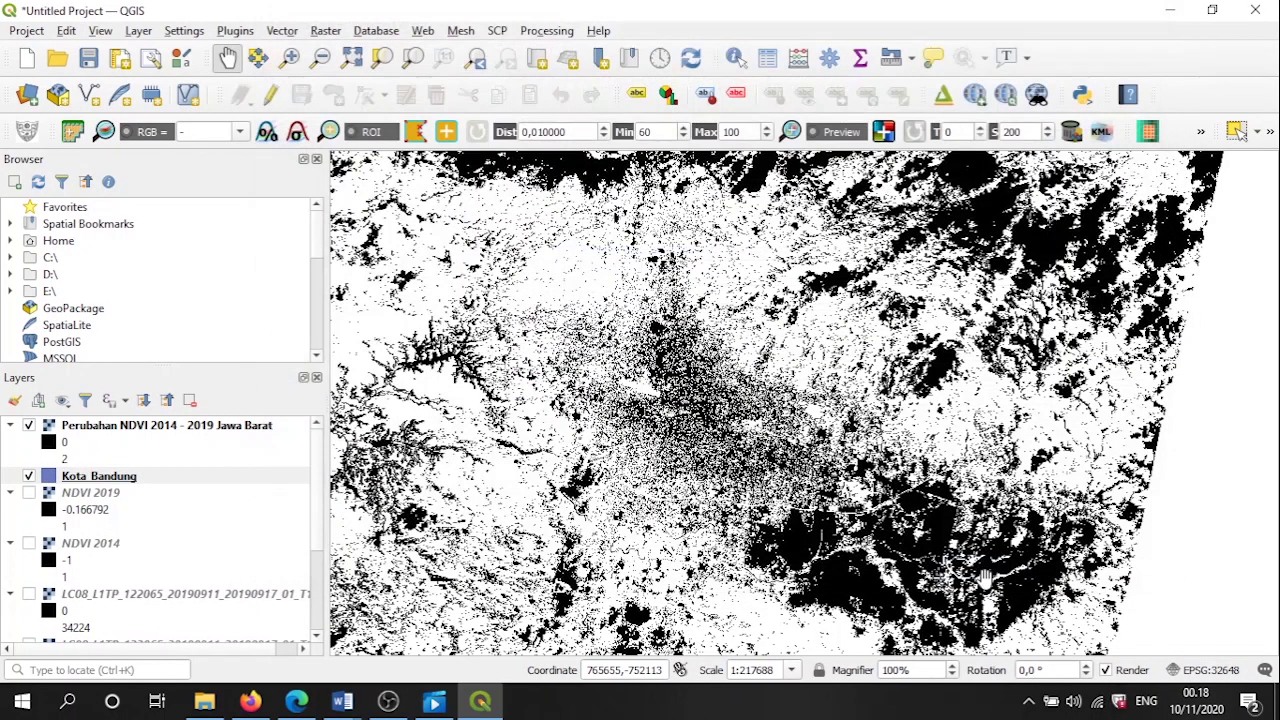
pyautogui.moveTo(86, 478); pyautogui.dragTo(84, 430)
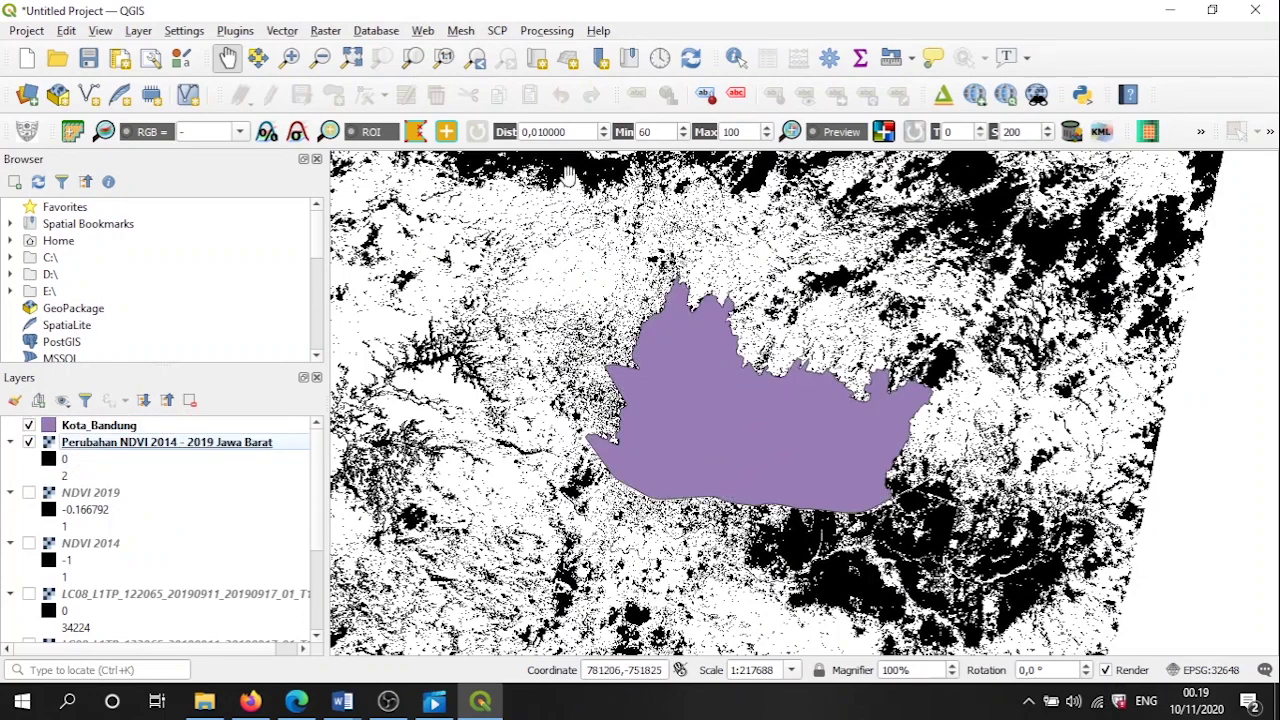
# Start Clip Raster by Mask Layer on the Perubahan NDVI 2014 - 2019 Jawa Barat raster with Kota_Bandung as the mask layer
pyautogui.click(326, 31)
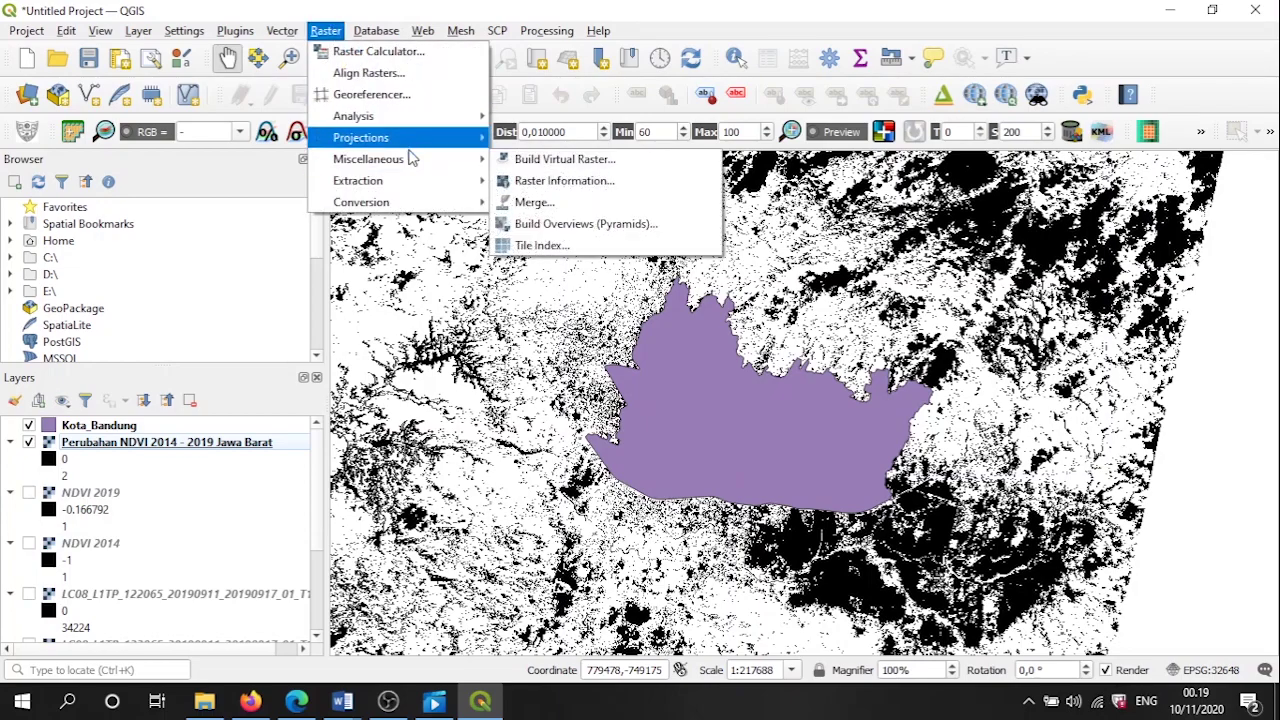
pyautogui.moveTo(412, 186)
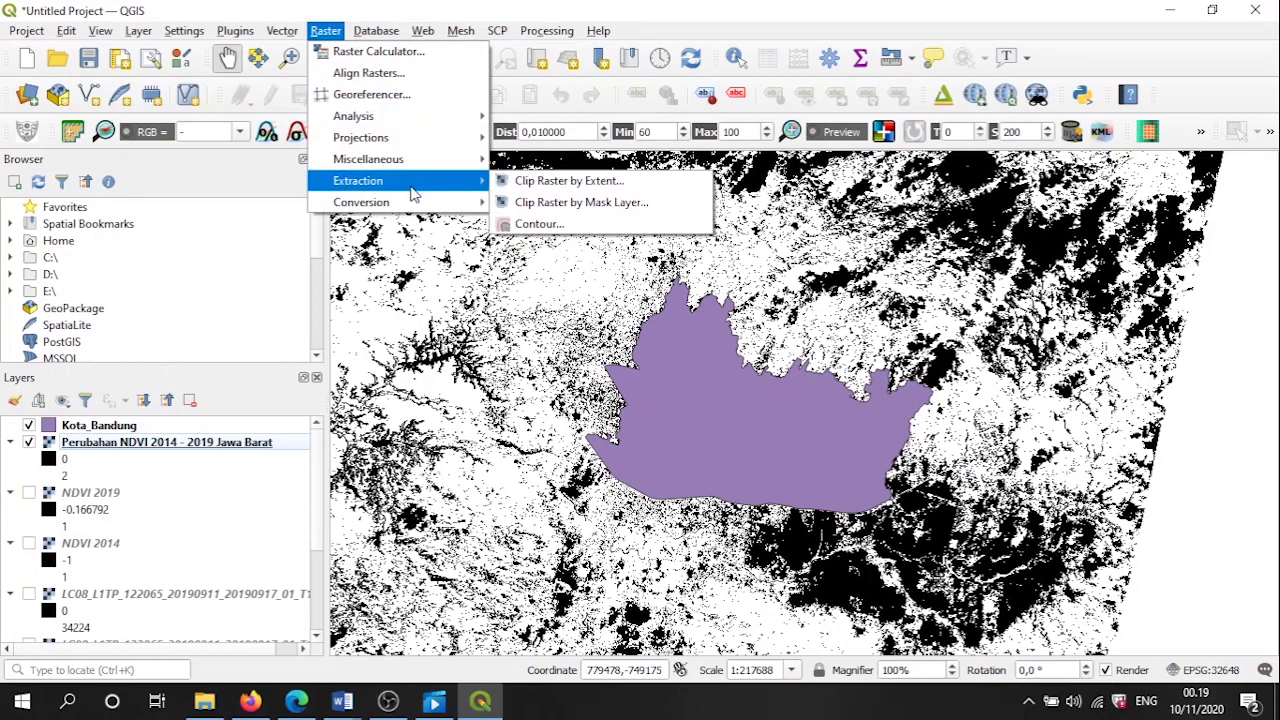
pyautogui.click(576, 203)
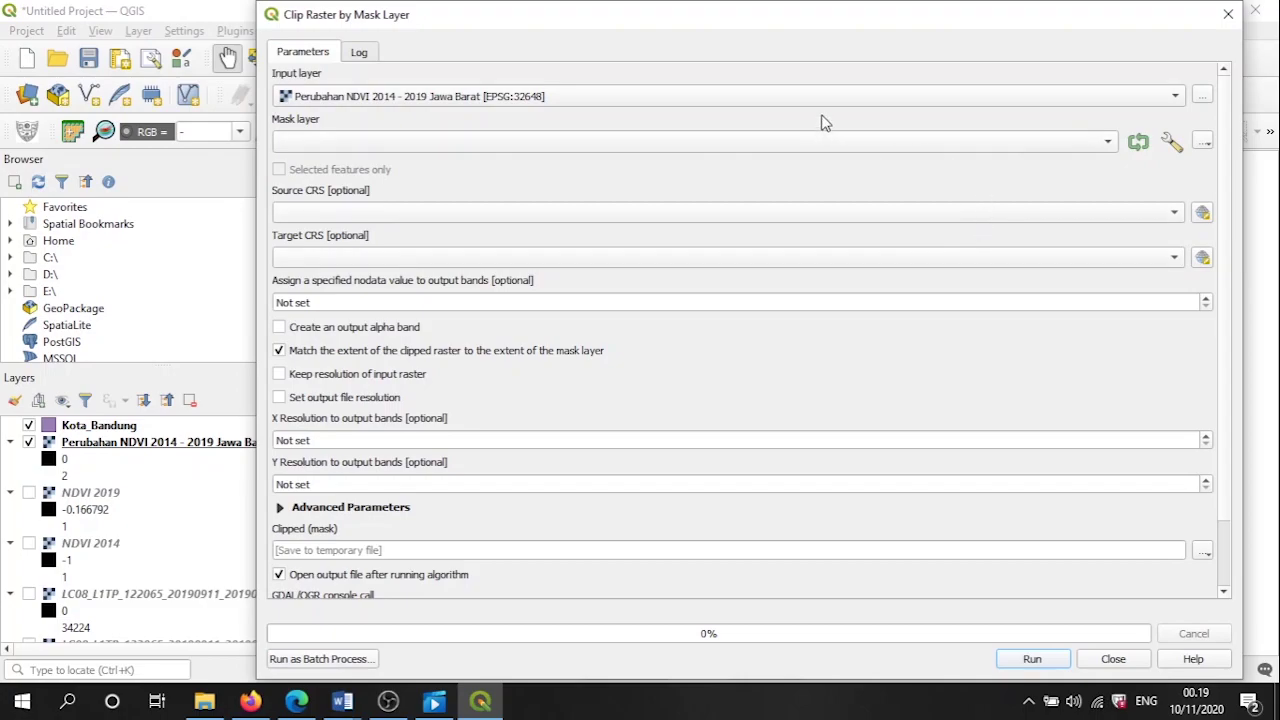
pyautogui.click(1060, 150)
pyautogui.click(952, 162)
pyautogui.click(925, 155)
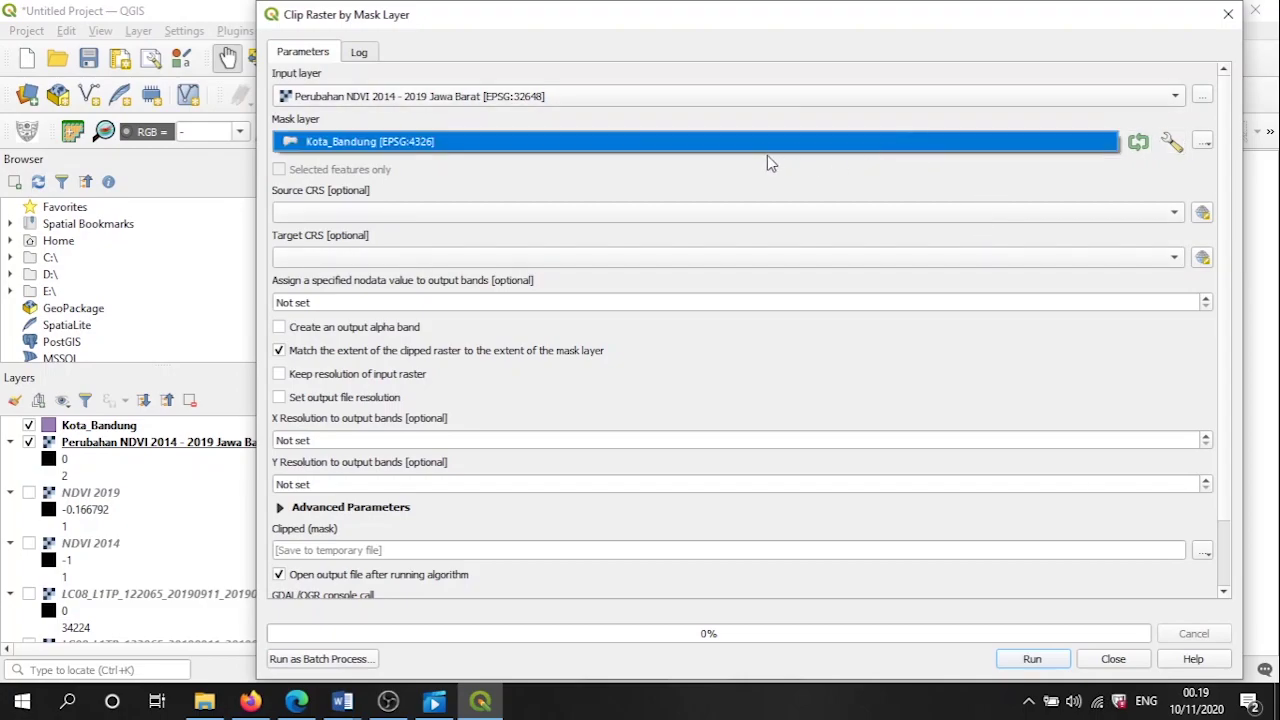
pyautogui.click(778, 150)
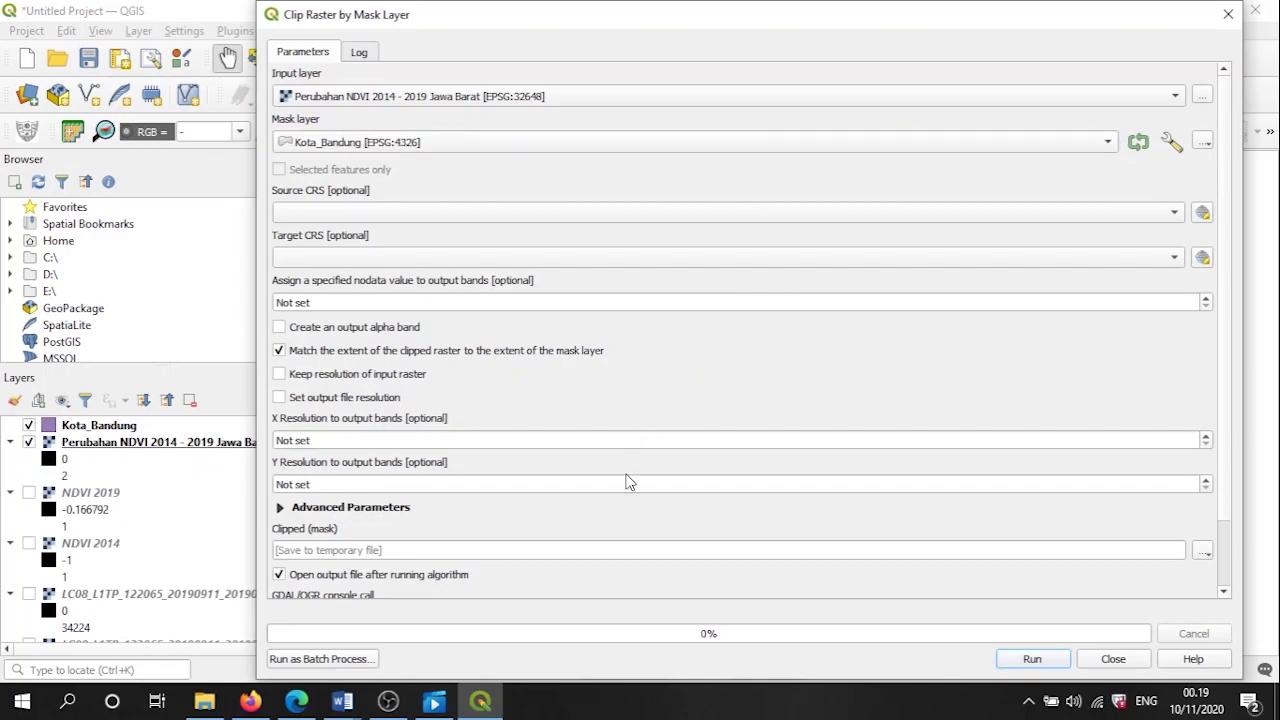
# Choose to save the clipped raster as a TIF file in the Video folder and enter "Perun" as the start of its name
pyautogui.click(1203, 552)
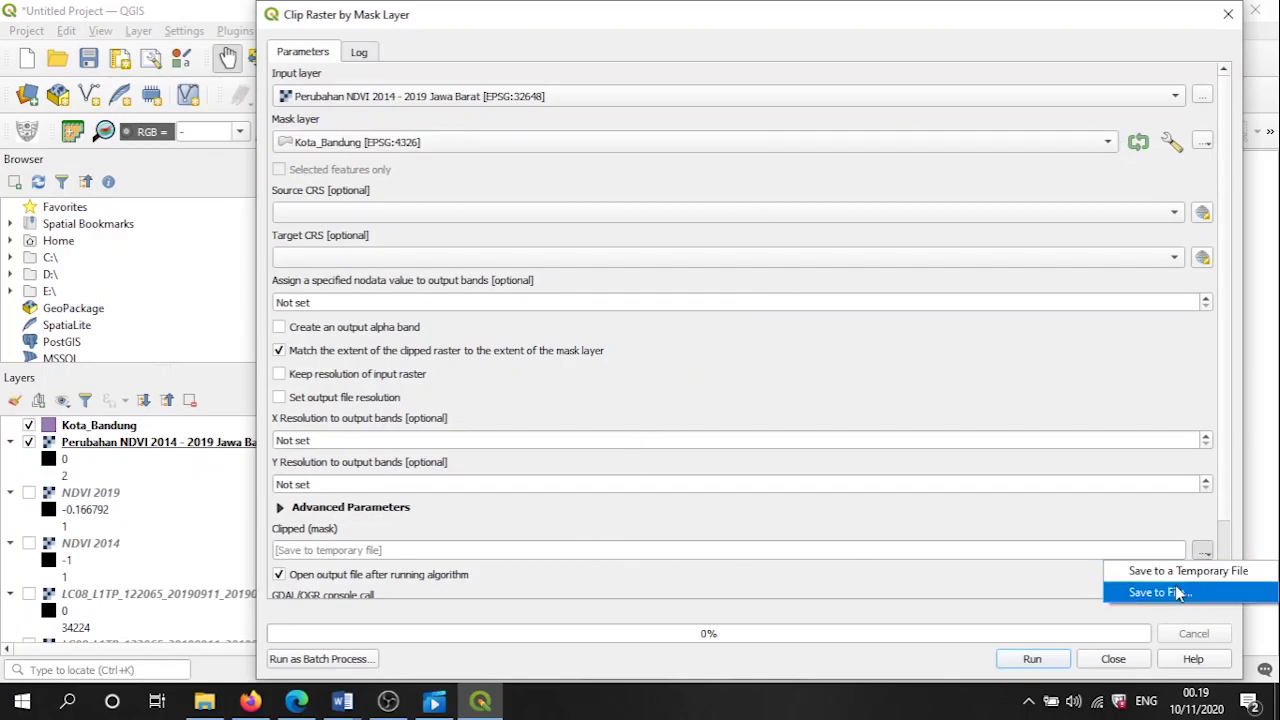
pyautogui.click(1177, 586)
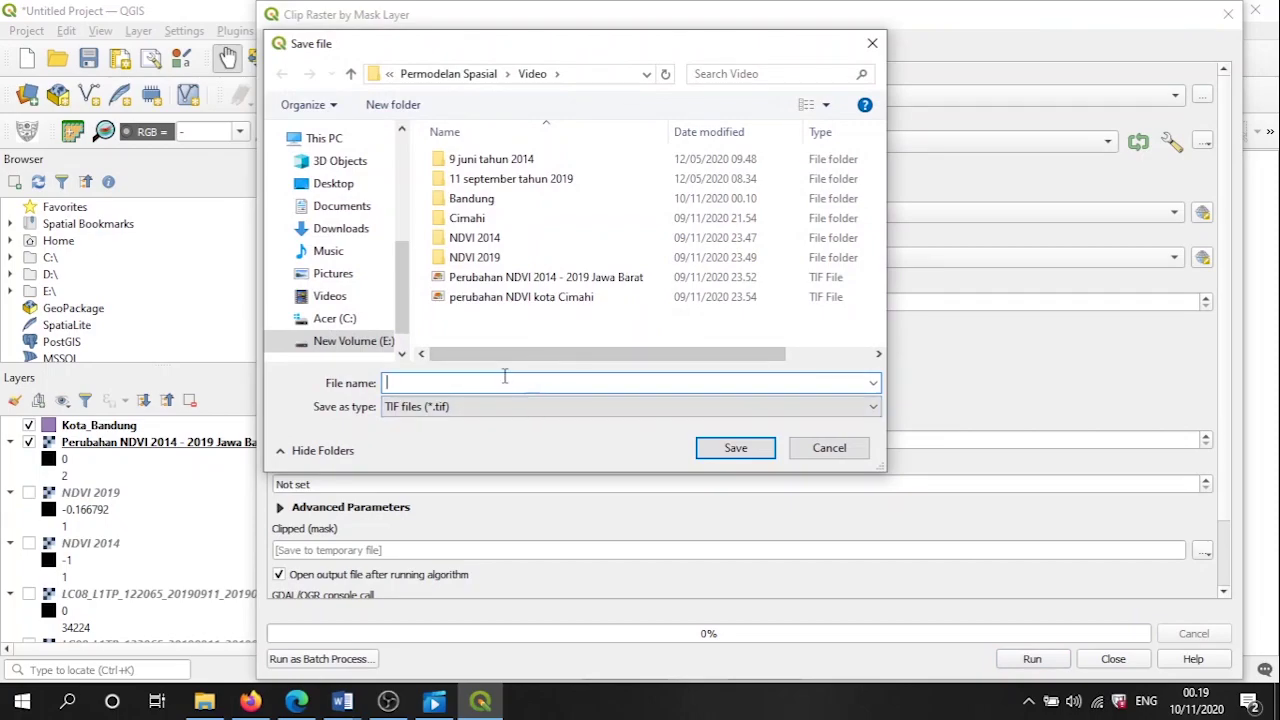
pyautogui.write('Perun')
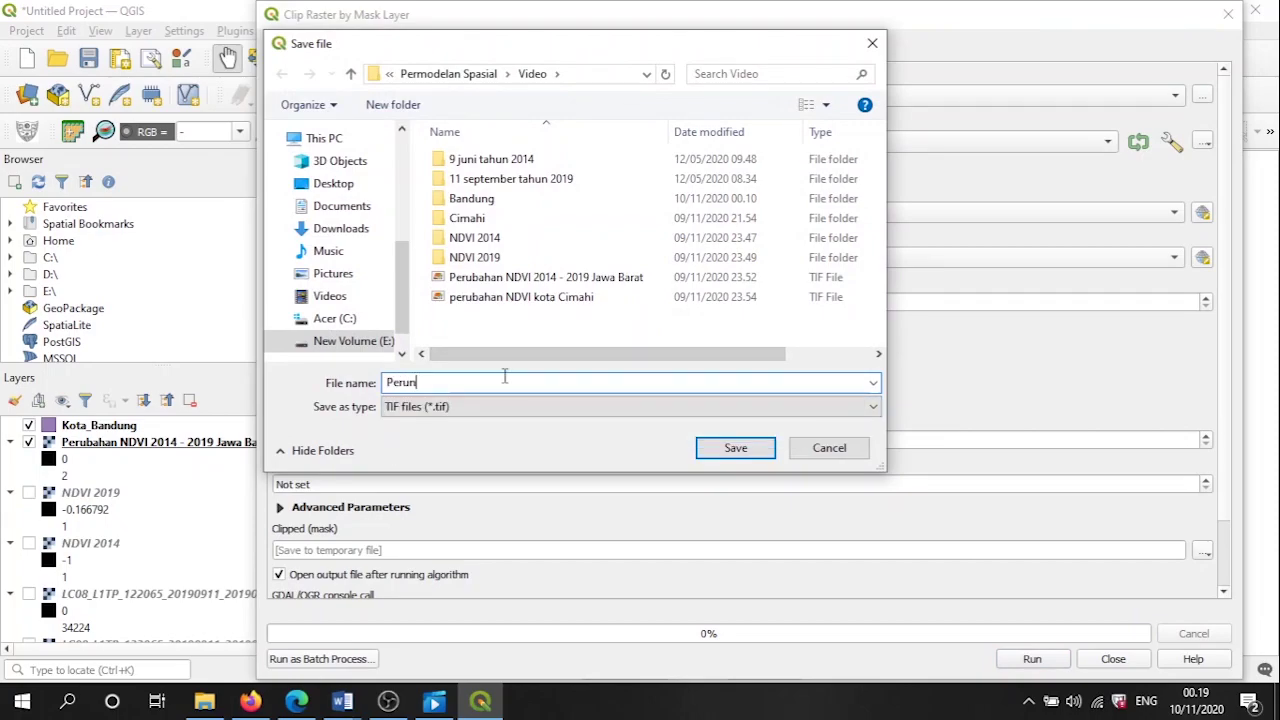